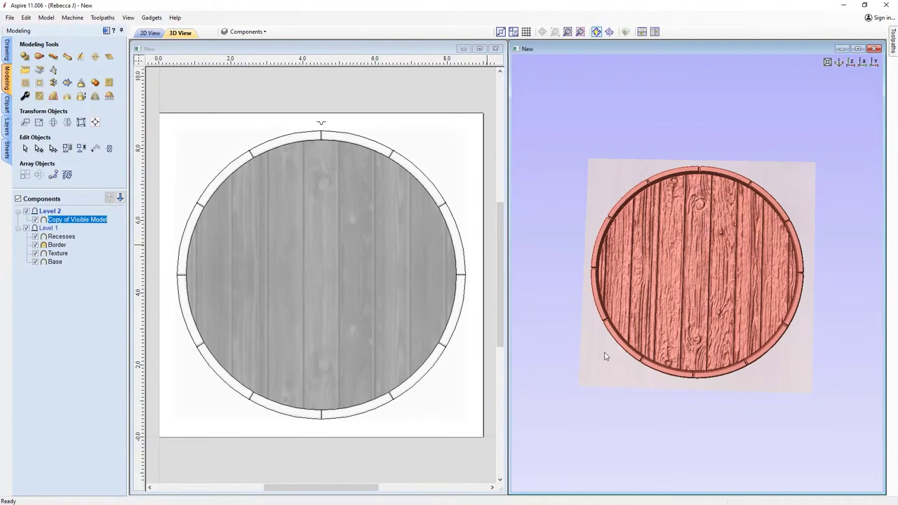
# - Hide all Level 1 components, leaving only the copied visible model shown, and look straight down on it
pyautogui.click(26, 229)
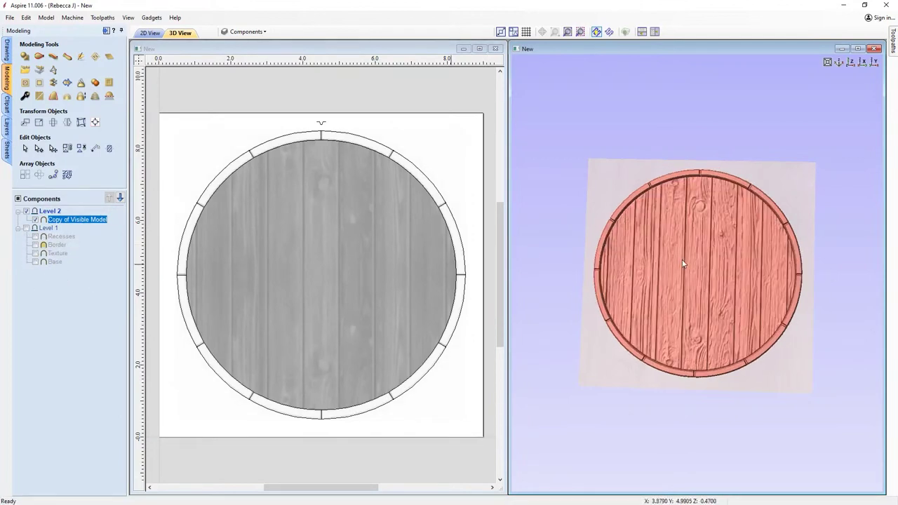
pyautogui.moveTo(794, 371); pyautogui.dragTo(638, 356)
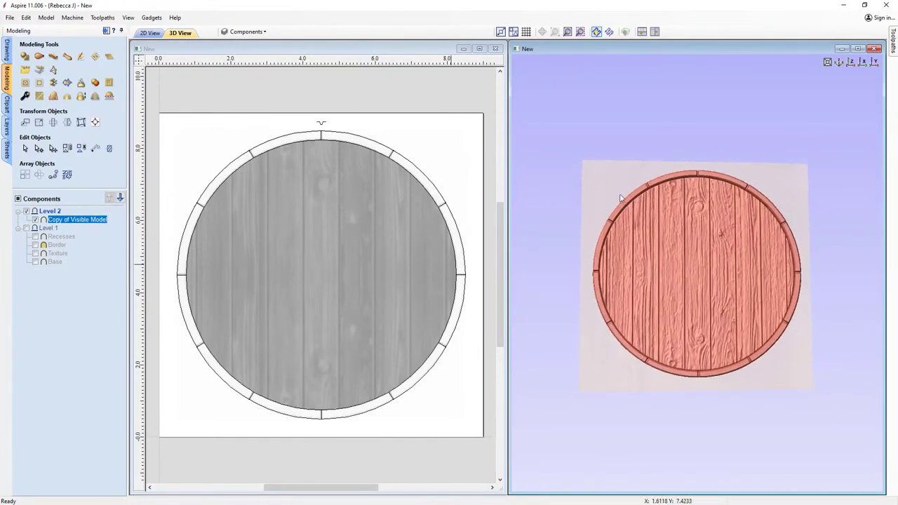
pyautogui.click(850, 64)
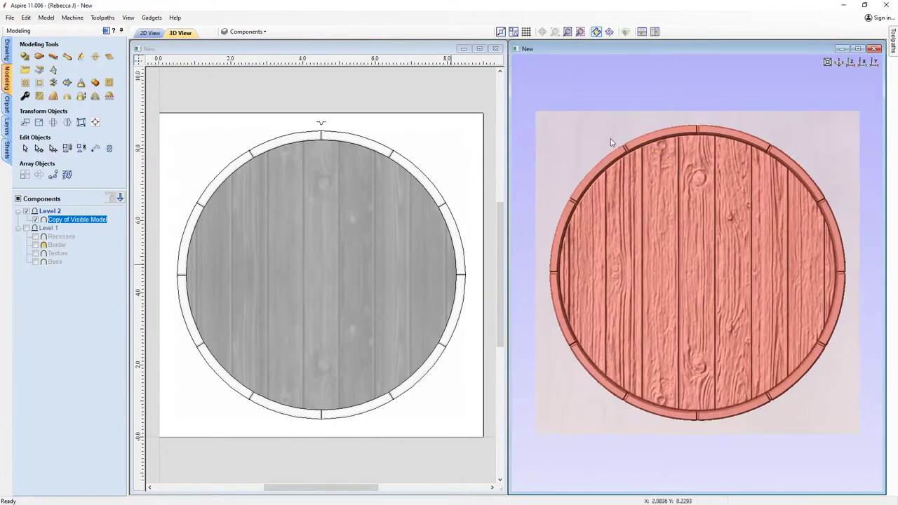
# - Export the Copy of Visible Model component as a 3D clipart file named Barrel in the Demonstration Files folder
pyautogui.click(119, 240)
pyautogui.click(89, 222)
pyautogui.rightClick(90, 221)
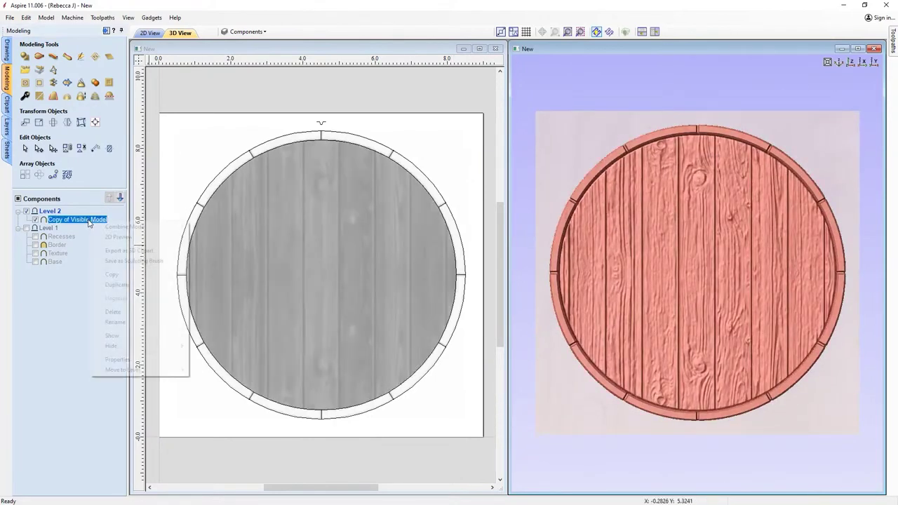
pyautogui.click(139, 252)
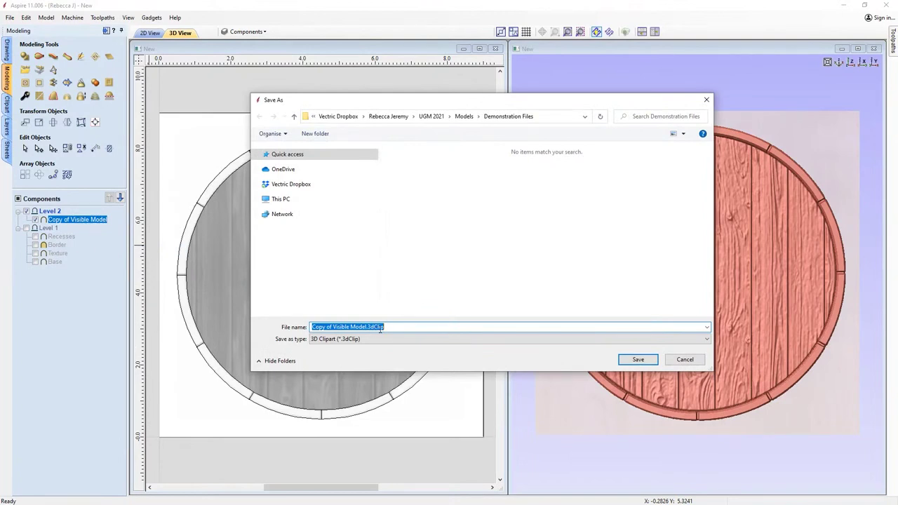
pyautogui.write('Barrel')
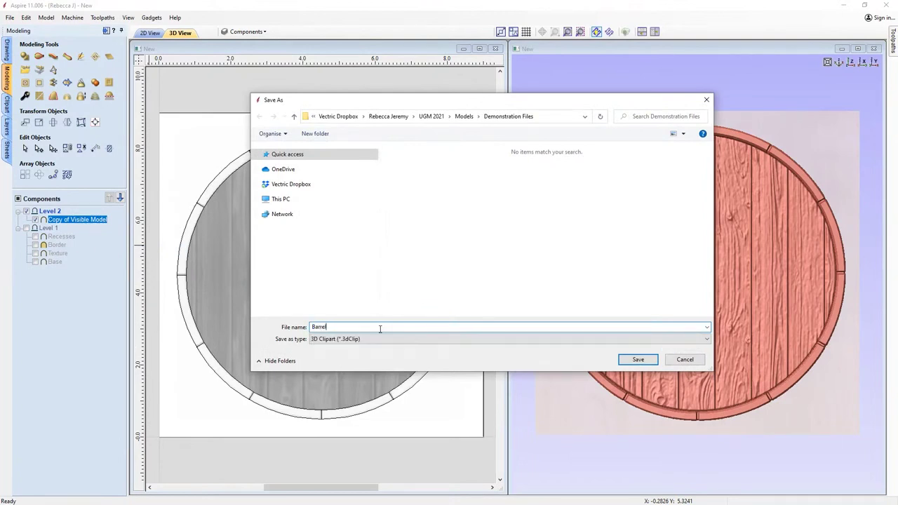
pyautogui.press('Return')
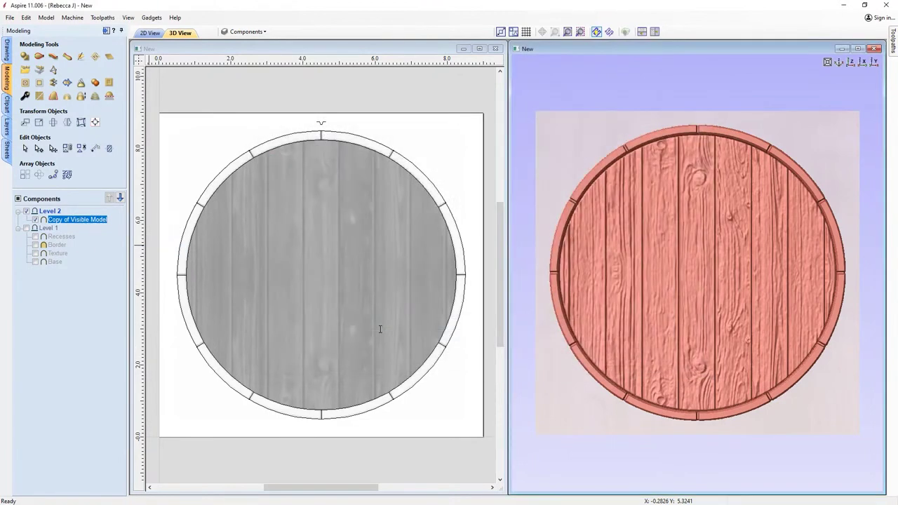
pyautogui.click(6, 109)
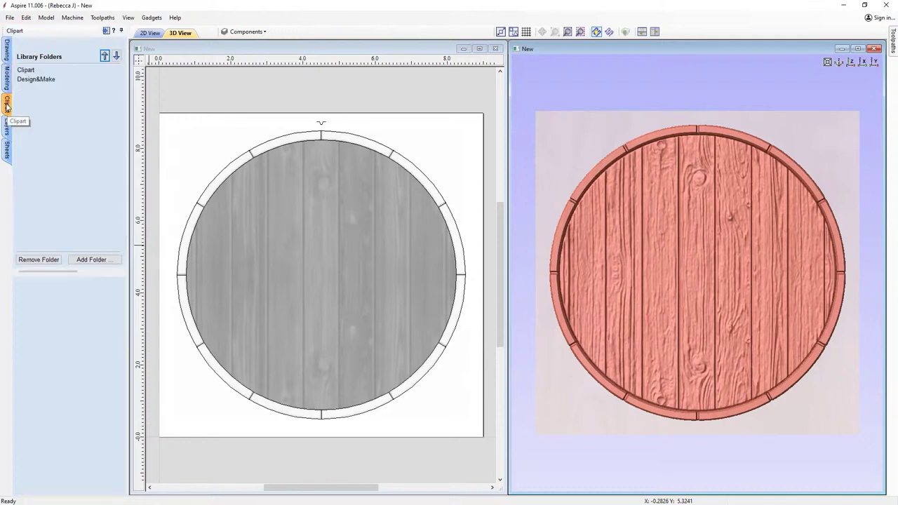
pyautogui.click(7, 89)
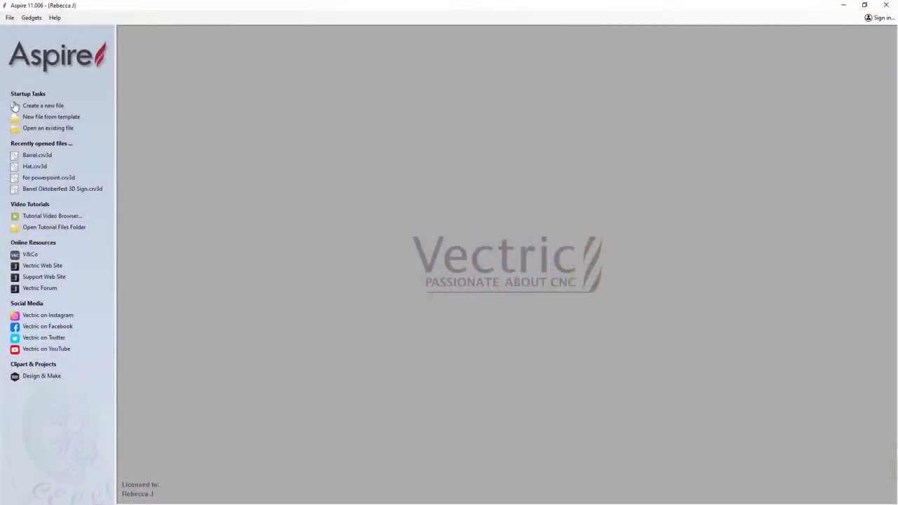
# - Create a new single-sided job 6 by 6 inches and 0.375 inches thick with Very High modeling resolution
pyautogui.click(43, 106)
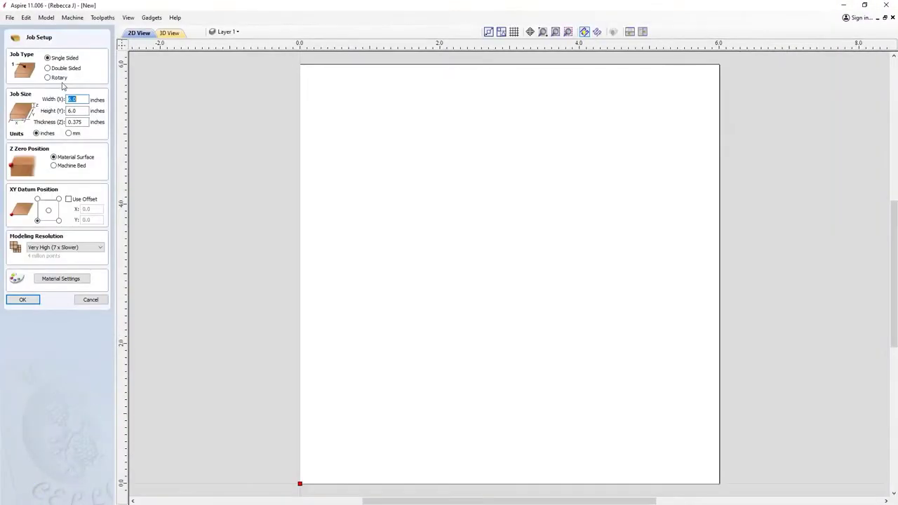
pyautogui.click(77, 110)
pyautogui.click(23, 301)
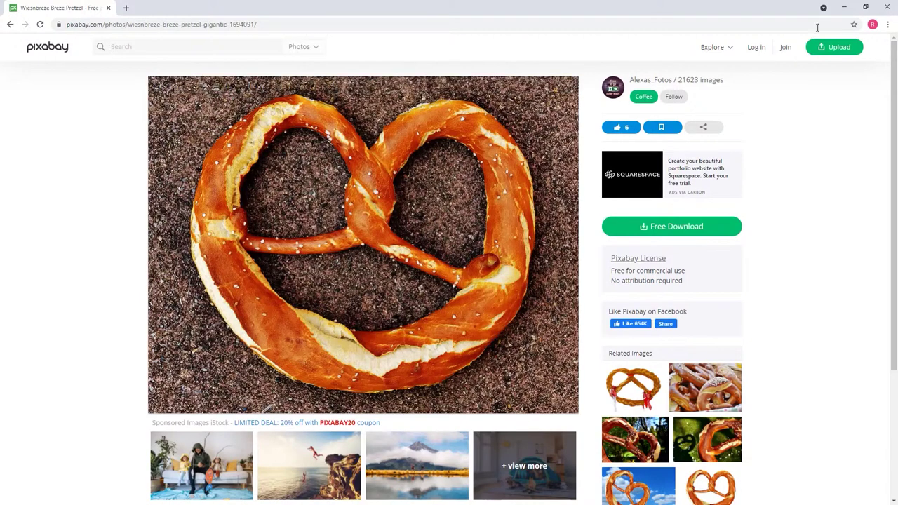
# - Return to Aspire from the browser and import the pretzel photo wiesnbreze-1694091_1920.jpg from the Demonstration Files folder
pyautogui.click(843, 7)
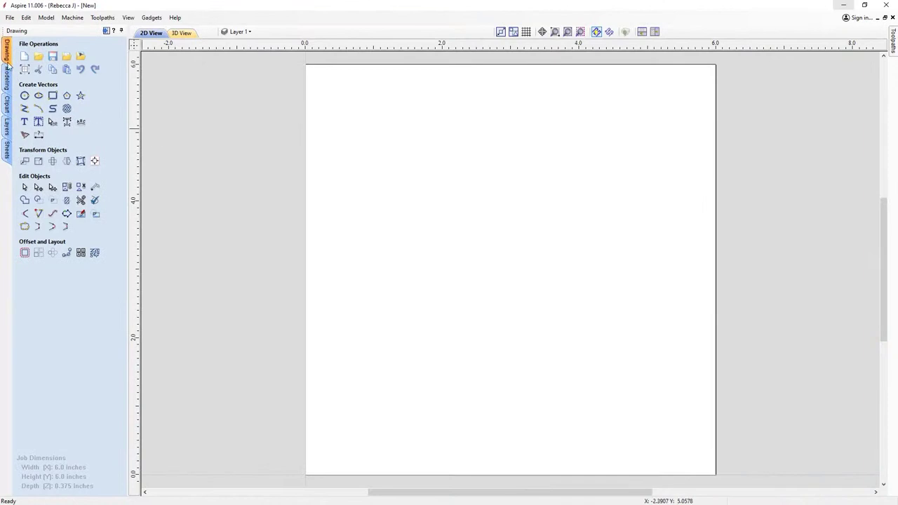
pyautogui.click(82, 58)
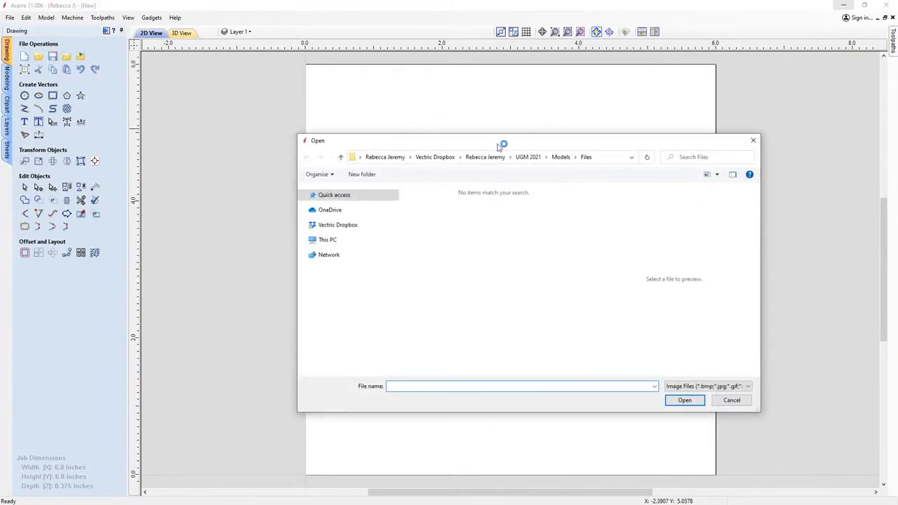
pyautogui.click(561, 158)
pyautogui.doubleClick(495, 217)
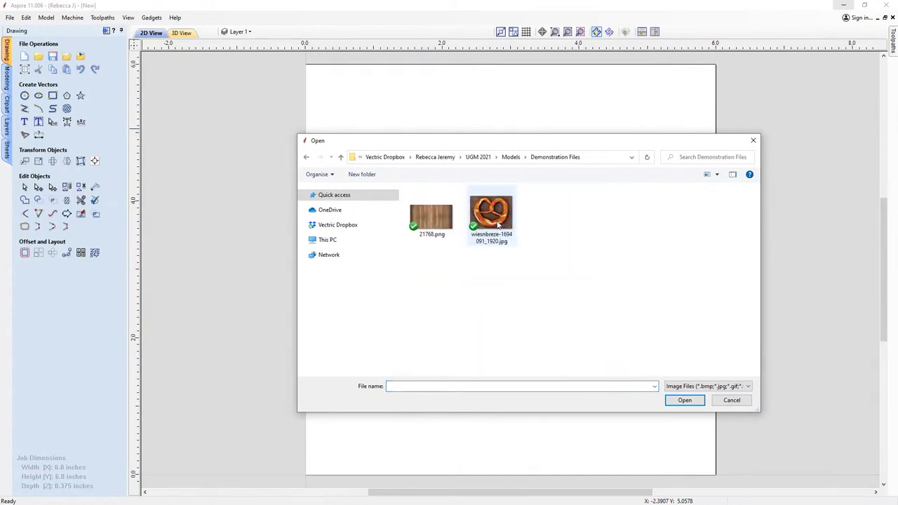
pyautogui.click(496, 218)
pyautogui.click(685, 400)
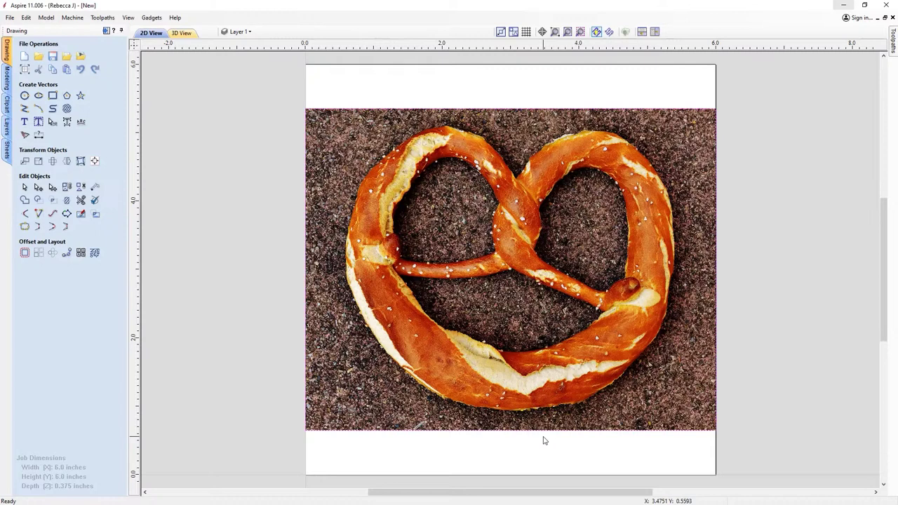
# - Draw a rough open polyline of nine points along the pretzel's centreline, from the left arm's end around to the right arm's end
pyautogui.click(24, 110)
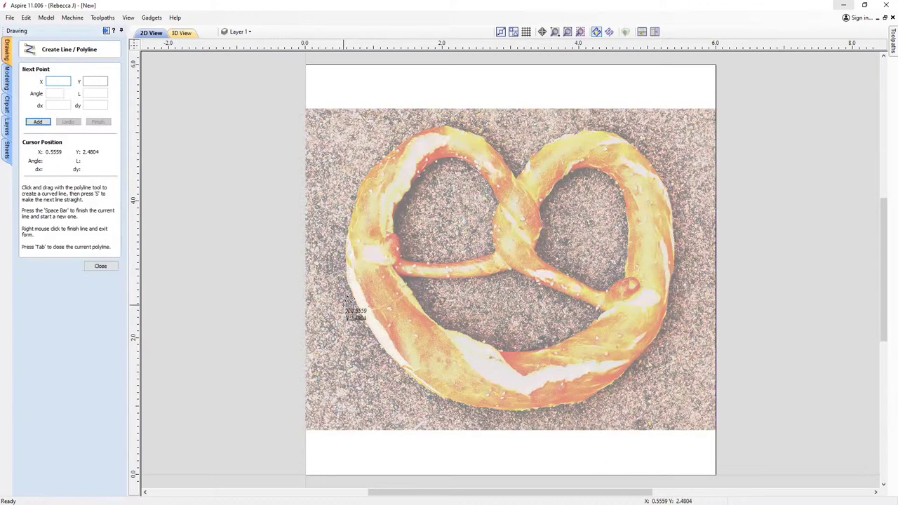
pyautogui.click(387, 261)
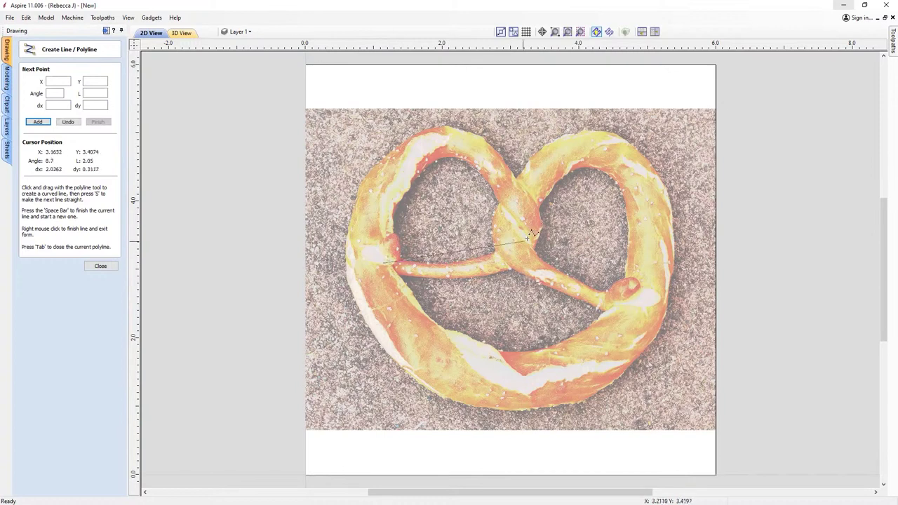
pyautogui.click(532, 234)
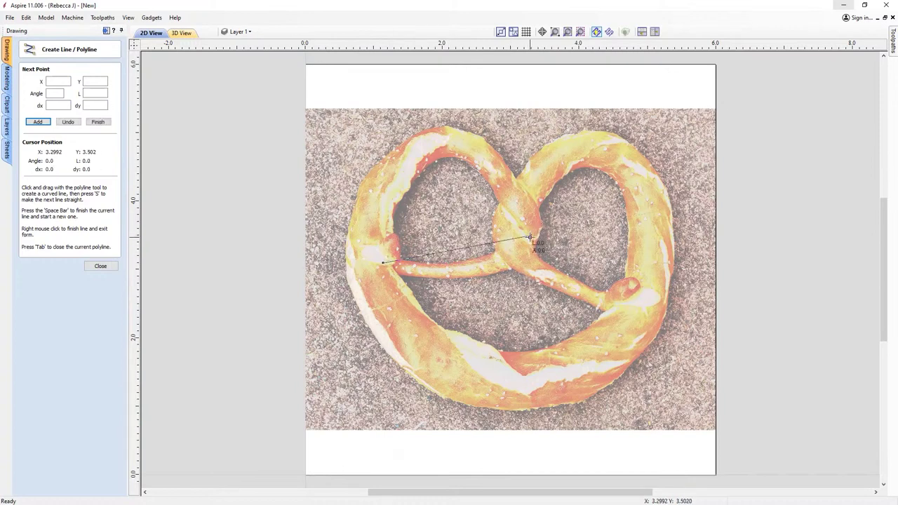
pyautogui.click(440, 144)
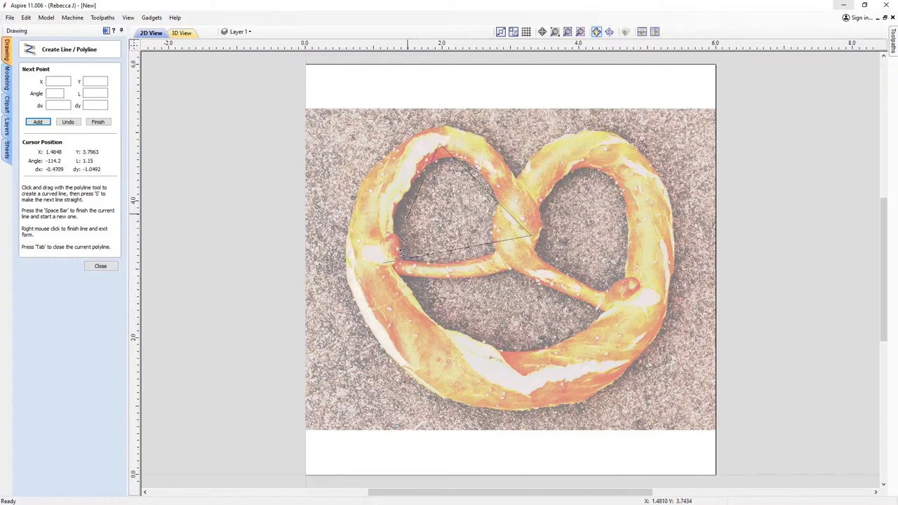
pyautogui.click(392, 324)
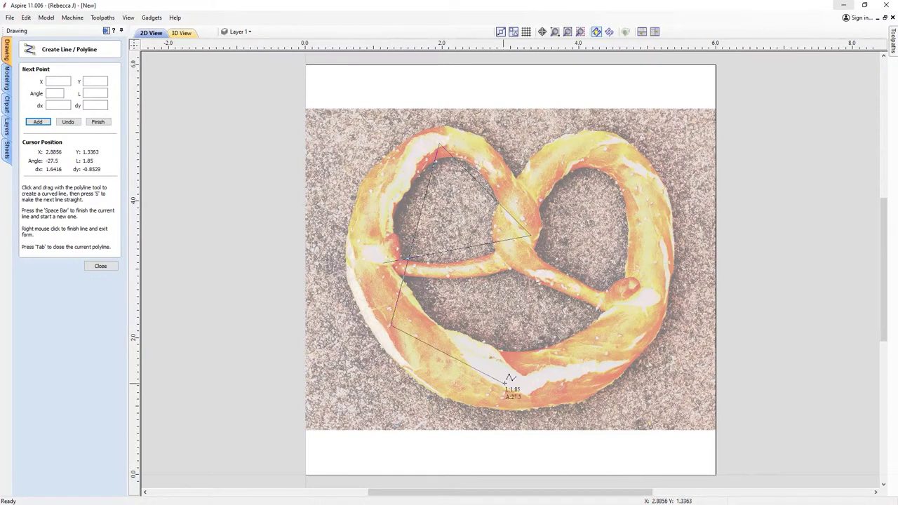
pyautogui.click(511, 385)
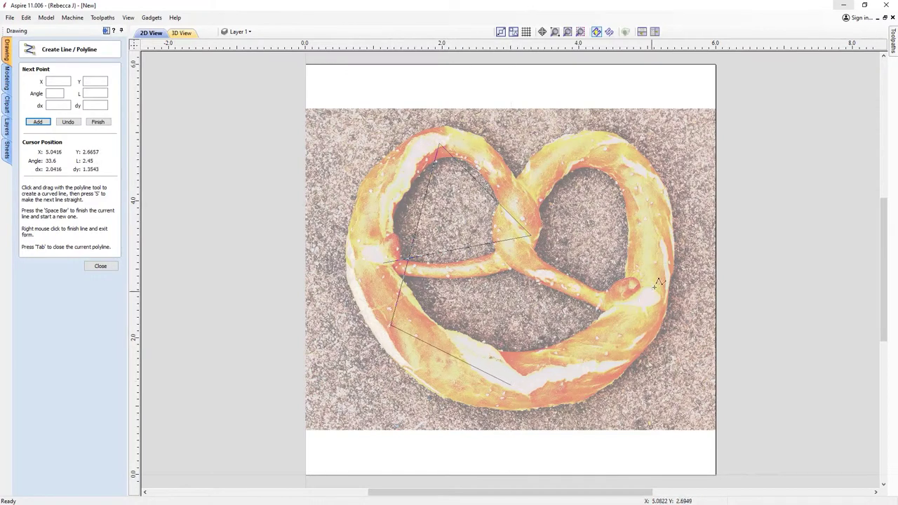
pyautogui.click(652, 305)
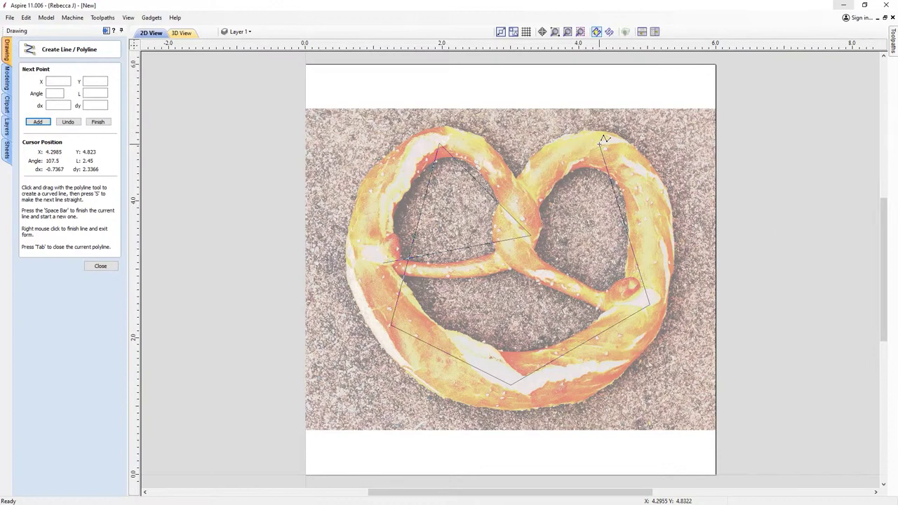
pyautogui.click(596, 146)
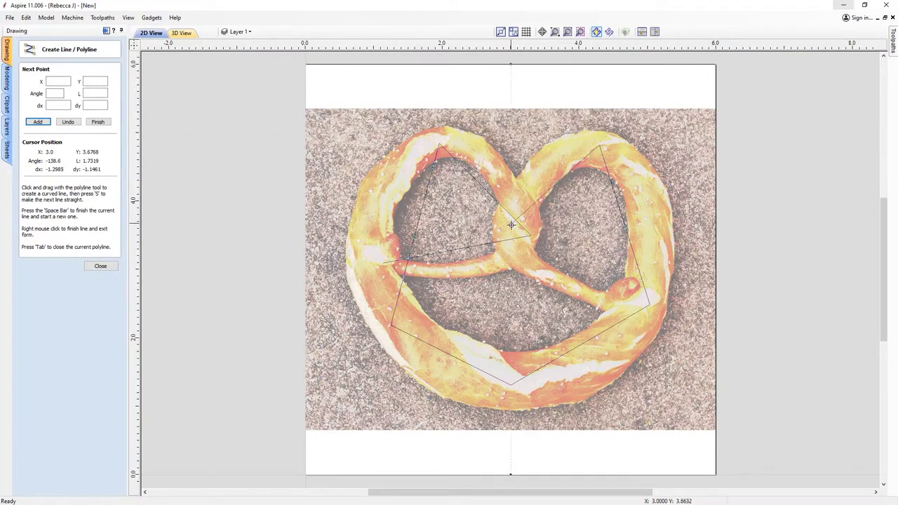
pyautogui.click(498, 232)
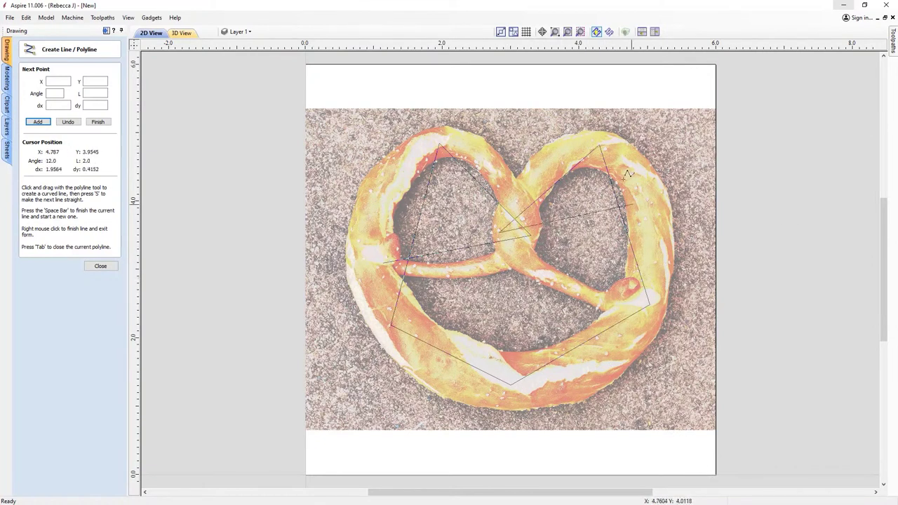
pyautogui.rightClick(620, 299)
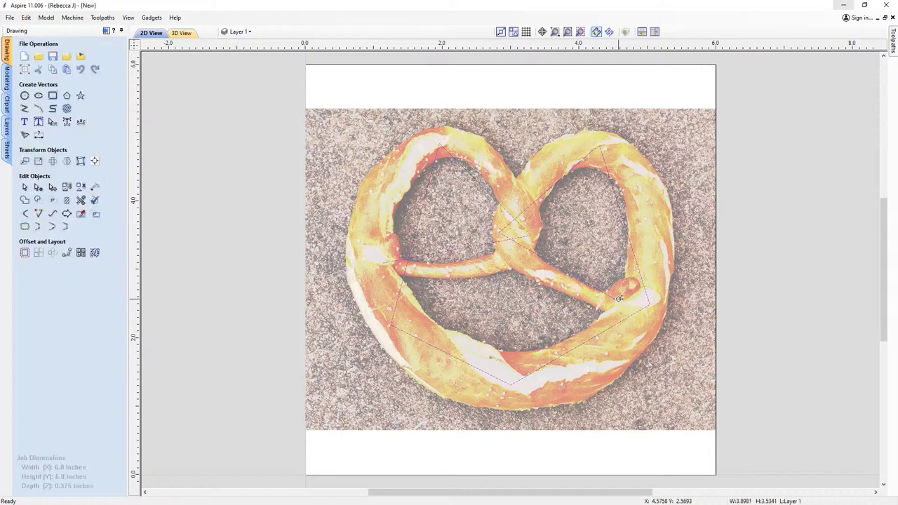
# - Convert the whole pretzel polyline to Bezier curves and smooth its nodes in node editing
pyautogui.press('n')
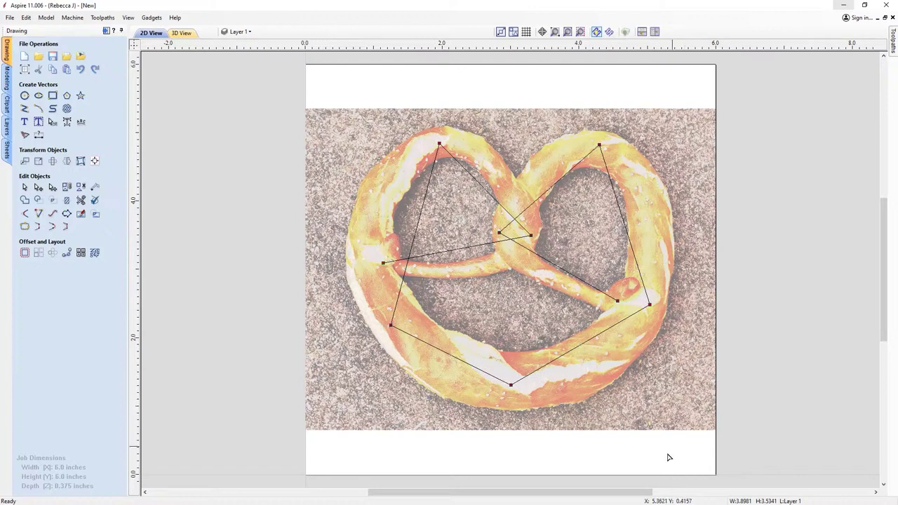
pyautogui.hotkey('ctrl', 'a')
pyautogui.hotkey('ctrl', 'a')
pyautogui.press('s')
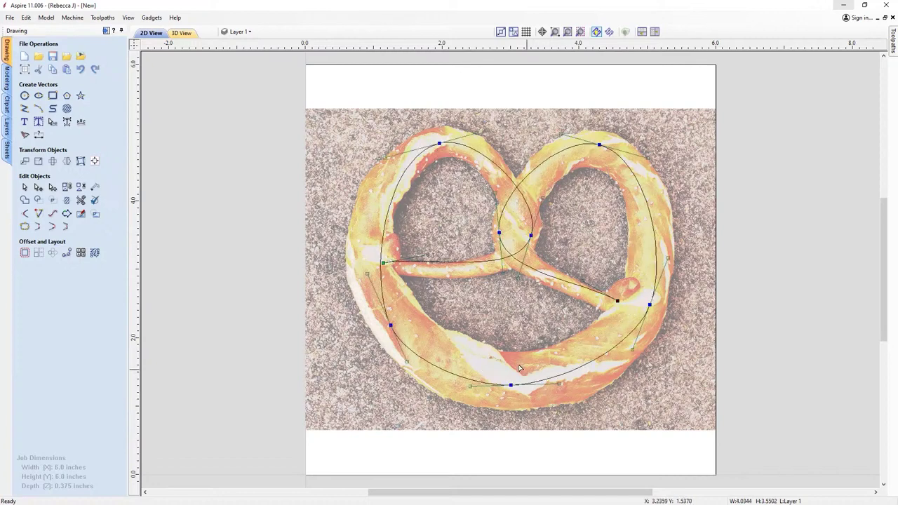
# - Adjust the curve handles on the pretzel's outer left and right sides to follow the middle of the dough
pyautogui.moveTo(383, 158); pyautogui.dragTo(364, 164)
pyautogui.moveTo(366, 275); pyautogui.dragTo(352, 269)
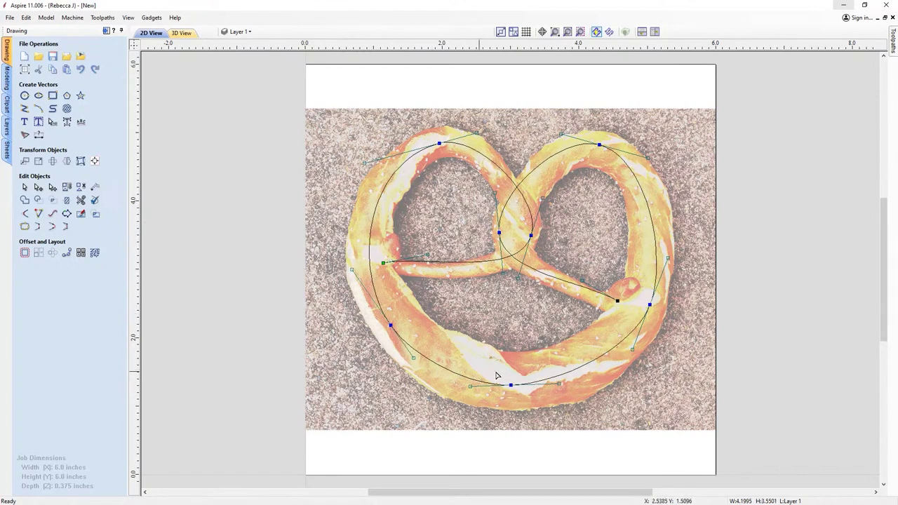
pyautogui.moveTo(651, 158); pyautogui.dragTo(662, 181)
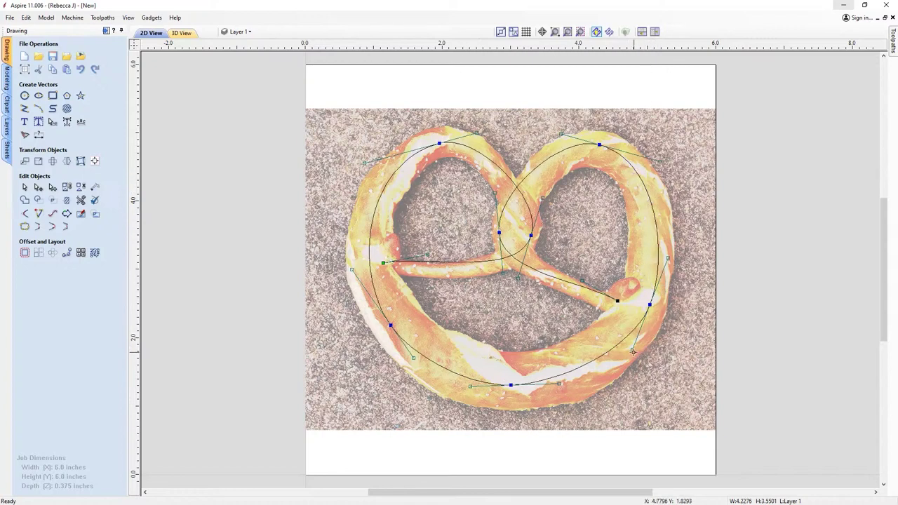
pyautogui.moveTo(633, 351)
pyautogui.mouseDown()
pyautogui.moveTo(618, 379)
pyautogui.moveTo(628, 362)
pyautogui.mouseUp()
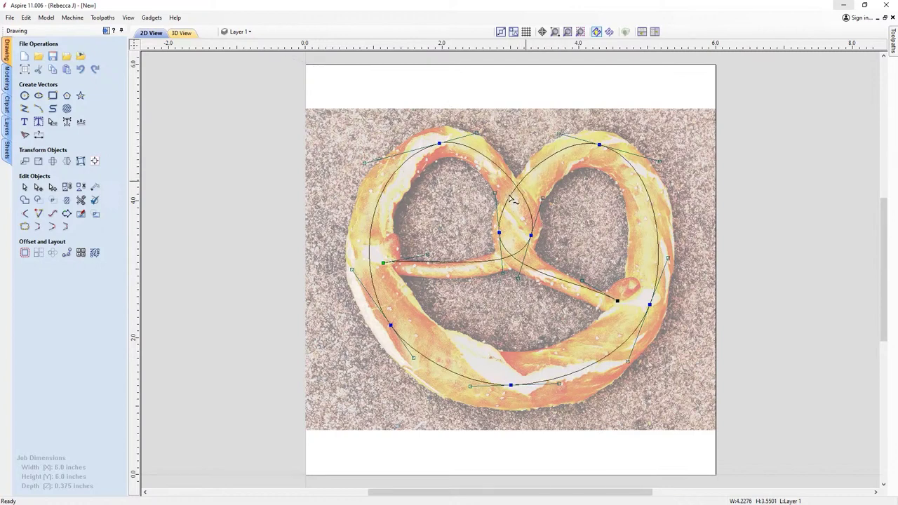
# - Reposition the nodes at the central twist and bend the left arm's curve to follow the photo
pyautogui.moveTo(499, 232); pyautogui.dragTo(511, 254)
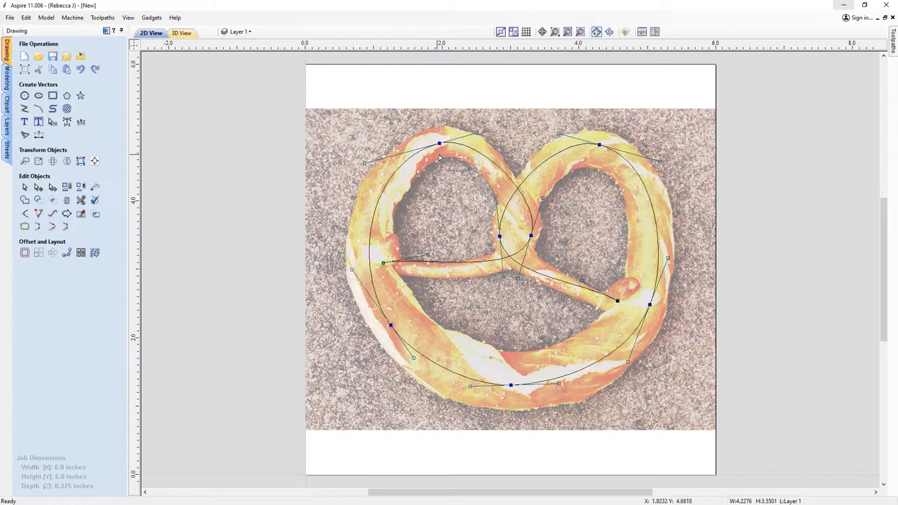
pyautogui.moveTo(532, 236)
pyautogui.mouseDown()
pyautogui.moveTo(542, 197)
pyautogui.moveTo(534, 184)
pyautogui.moveTo(541, 244)
pyautogui.mouseUp()
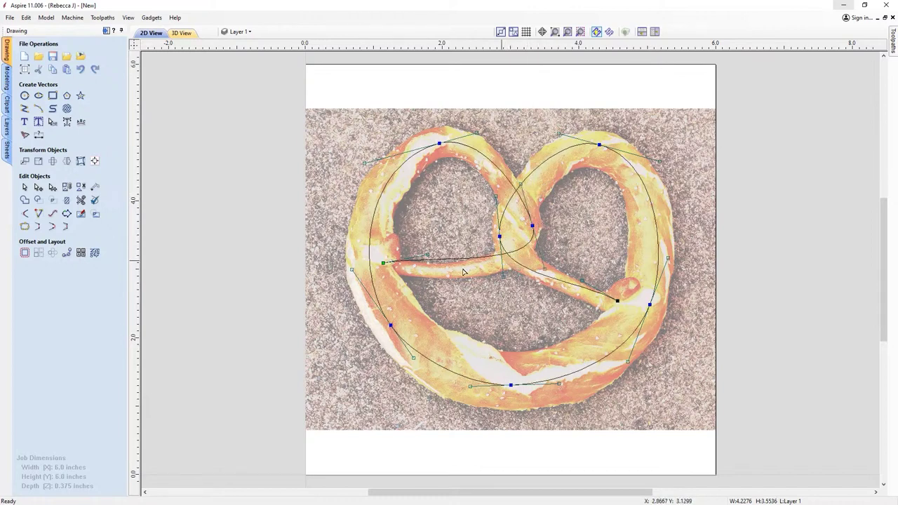
pyautogui.moveTo(426, 255); pyautogui.dragTo(440, 276)
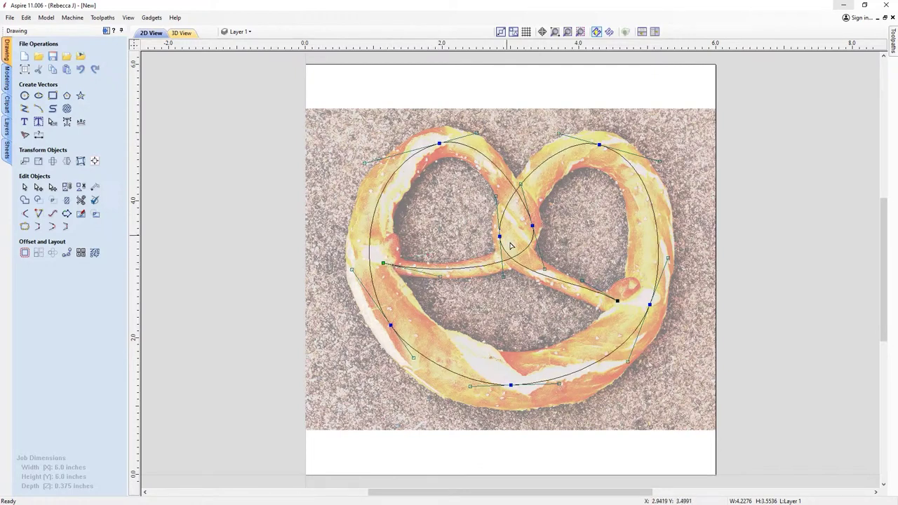
# - Move the right arm's end node onto the outer ring and refine the arm's curve and the central twist's left node
pyautogui.moveTo(618, 301); pyautogui.dragTo(561, 303)
pyautogui.moveTo(509, 283); pyautogui.dragTo(507, 236)
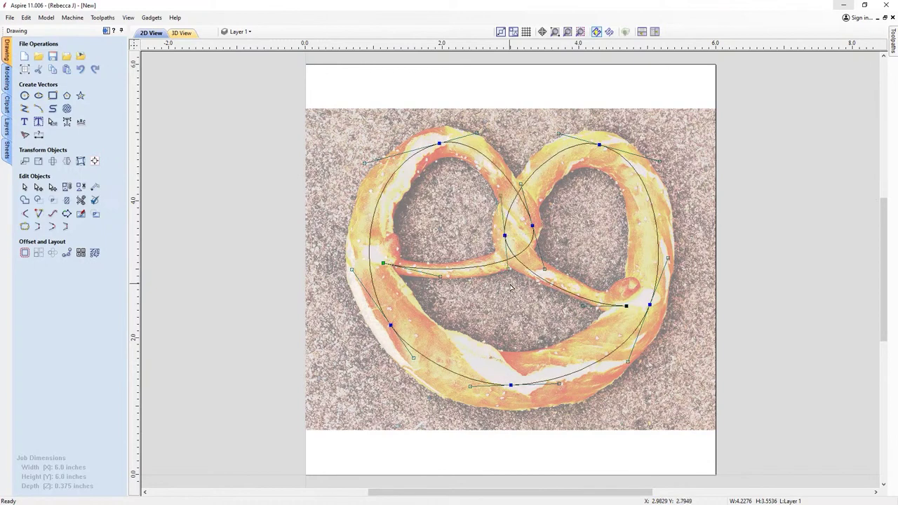
pyautogui.moveTo(508, 269); pyautogui.dragTo(505, 260)
pyautogui.moveTo(626, 306); pyautogui.dragTo(632, 302)
pyautogui.click(588, 303)
pyautogui.moveTo(509, 268); pyautogui.dragTo(505, 271)
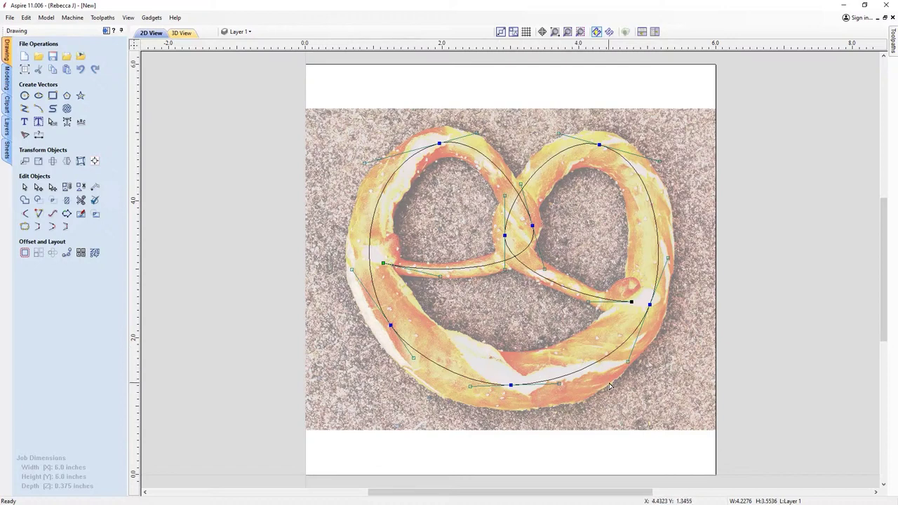
# - Draw an ellipse 0.7 inches wide and 0.3 inches high in the blank area below the pretzel photo
pyautogui.click(38, 96)
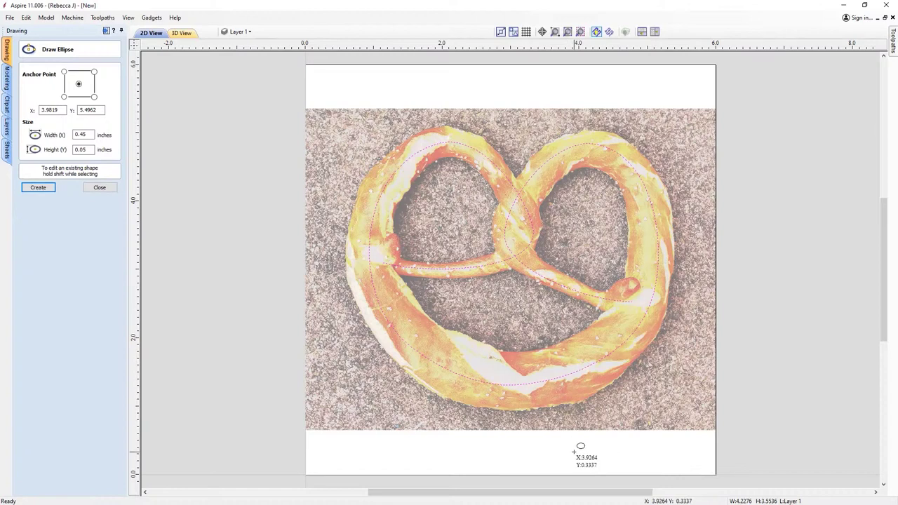
pyautogui.moveTo(571, 452); pyautogui.dragTo(597, 462)
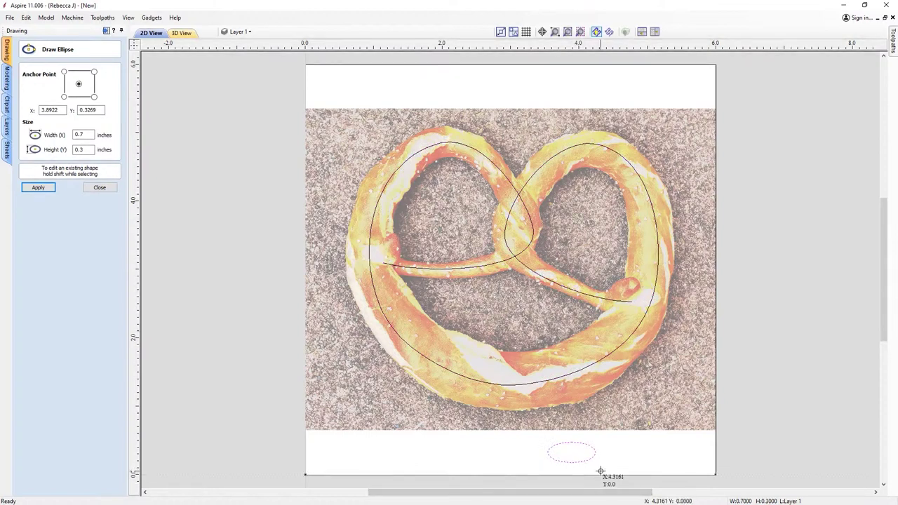
pyautogui.click(100, 188)
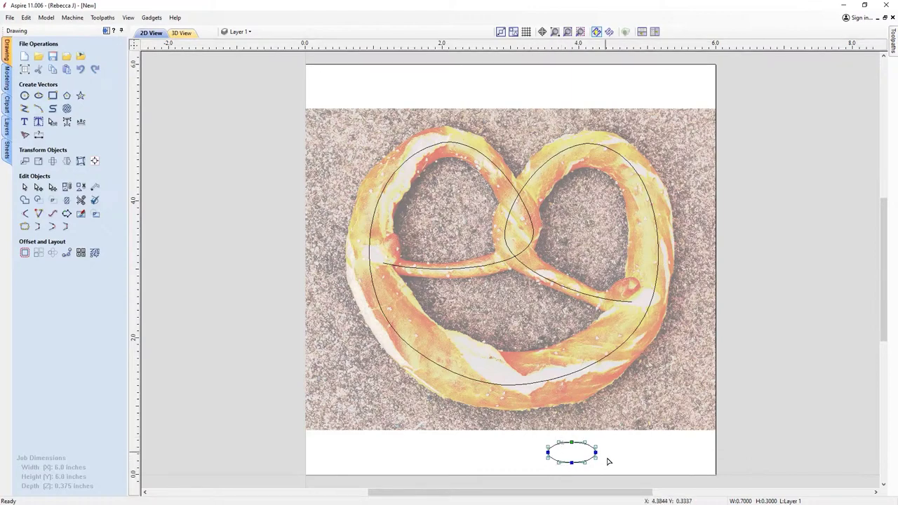
# - Delete the two lower spans of the ellipse in node editing, leaving an open arch
pyautogui.scroll(3, 570, 465)
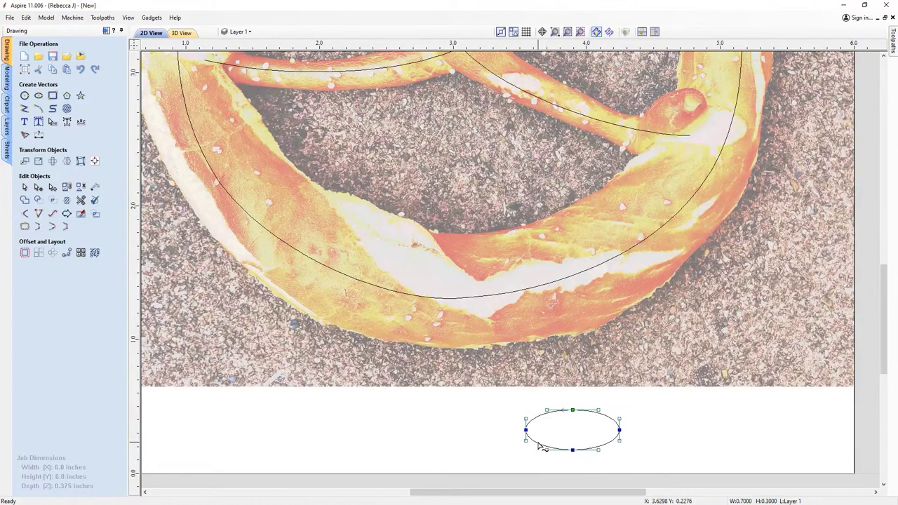
pyautogui.click(537, 445)
pyautogui.click(608, 447)
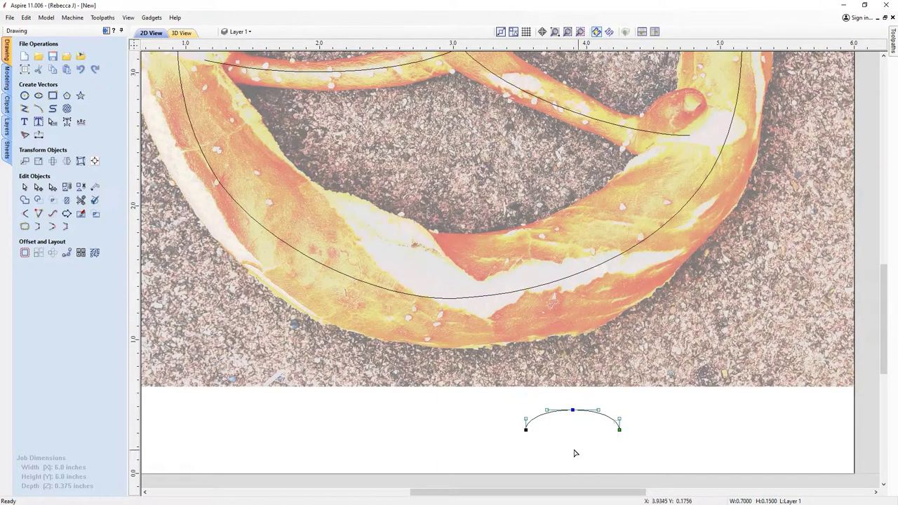
pyautogui.scroll(-3, 611, 443)
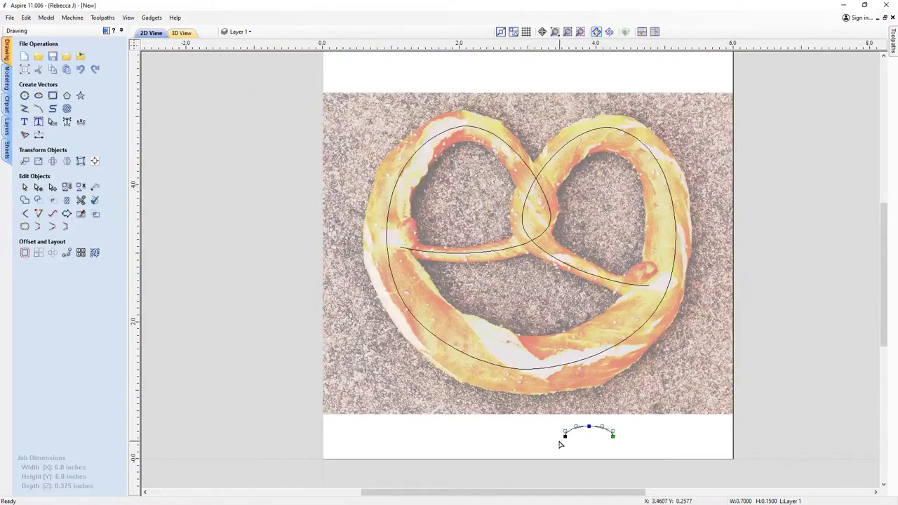
pyautogui.click(593, 441)
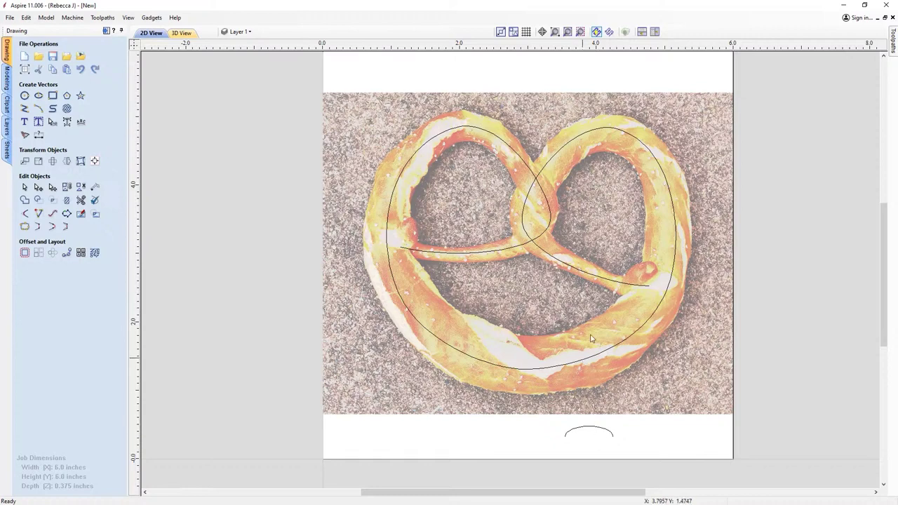
# - Place two smaller copies of the arch to its right, about 0.5 and 0.25 inches wide
pyautogui.click(598, 429)
pyautogui.click(600, 430)
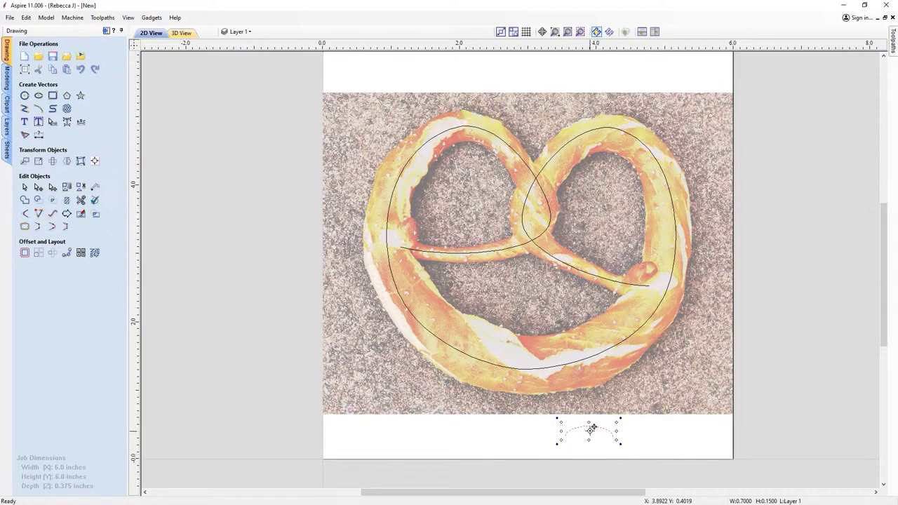
pyautogui.moveTo(591, 430); pyautogui.dragTo(694, 430)
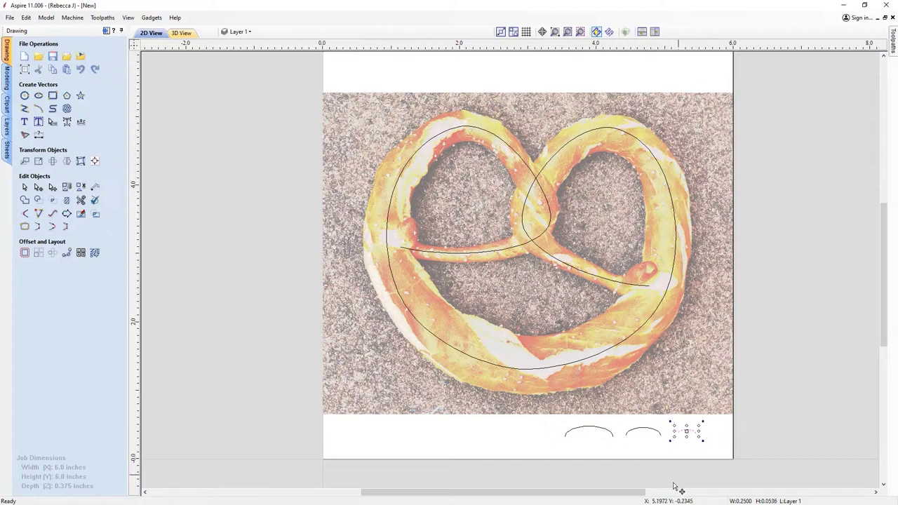
pyautogui.click(673, 453)
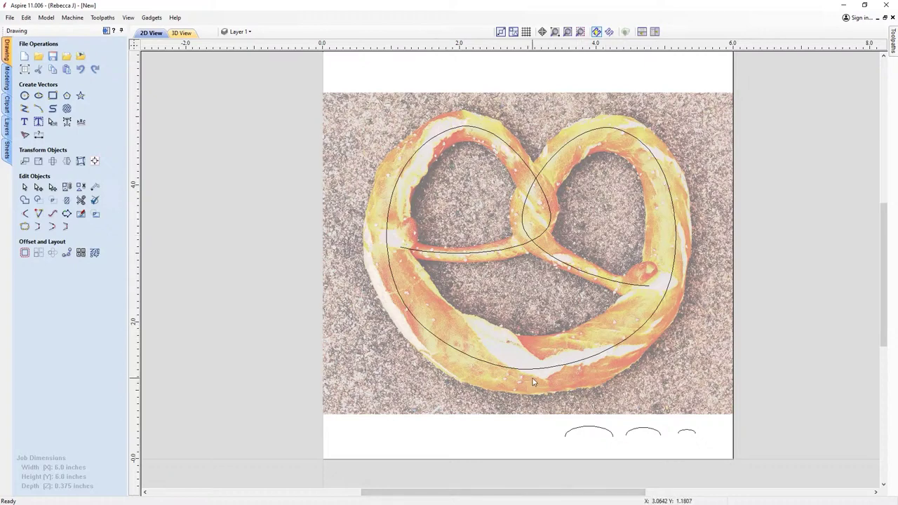
# - Show the 2D and 3D views side by side and set the pretzel curve as the Extrude and Weave drive rail
pyautogui.click(655, 32)
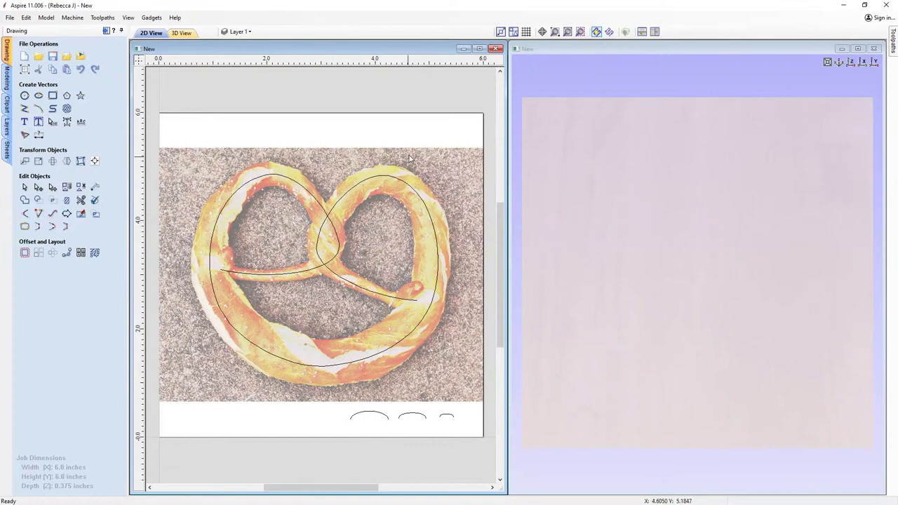
pyautogui.click(7, 78)
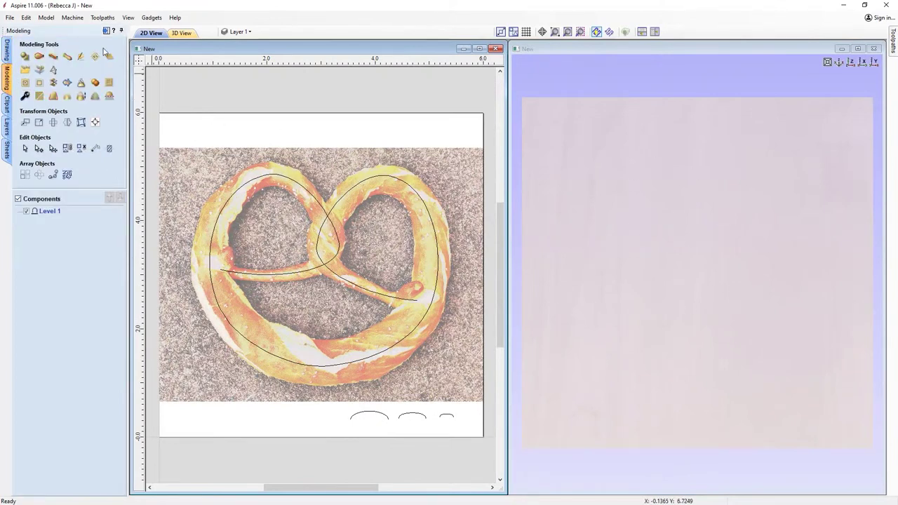
pyautogui.click(53, 59)
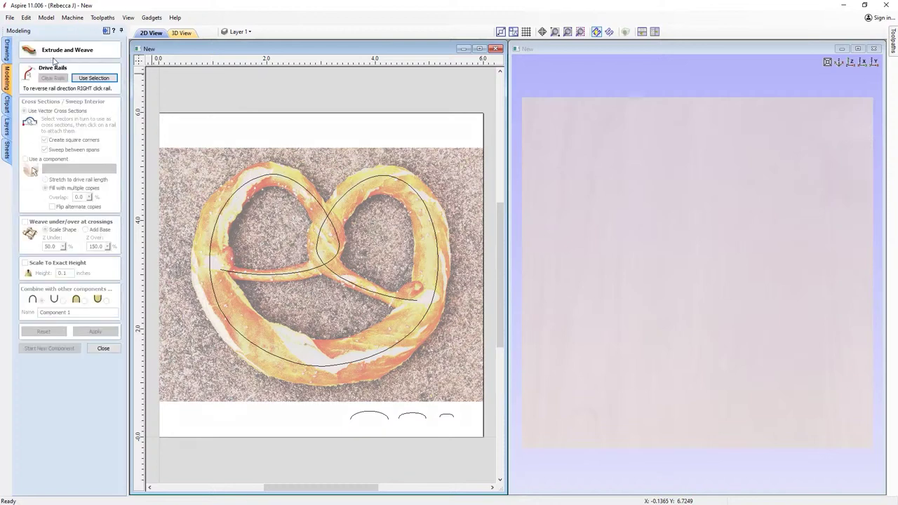
pyautogui.click(321, 235)
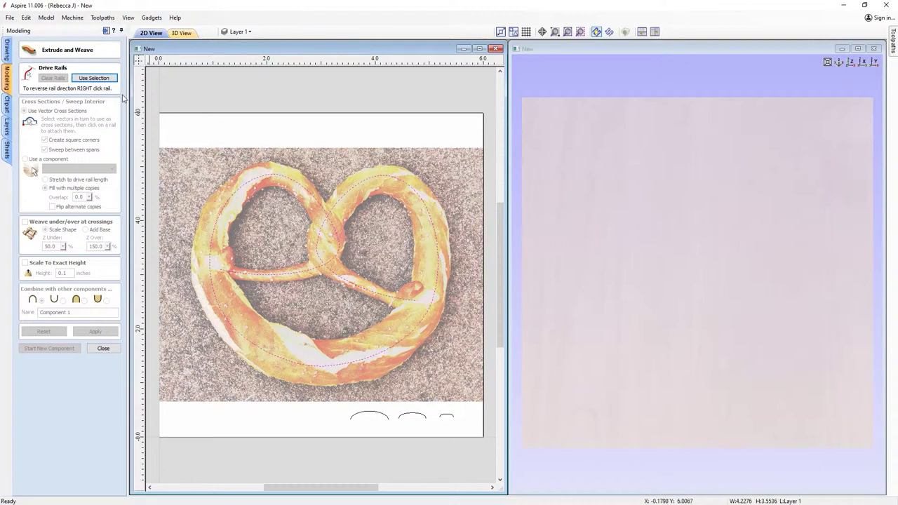
pyautogui.click(96, 79)
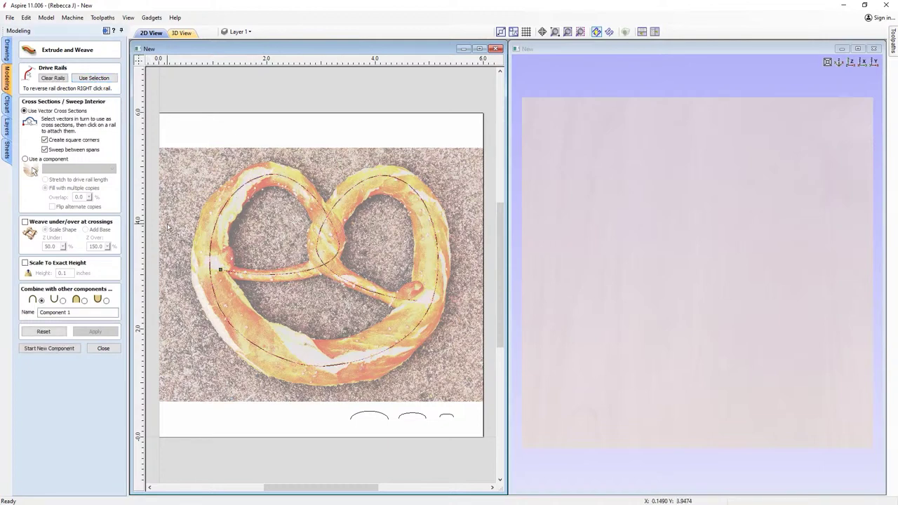
# - Examine the drive rail's direction around the pretzel from its start at the left arm's end
pyautogui.click(220, 271)
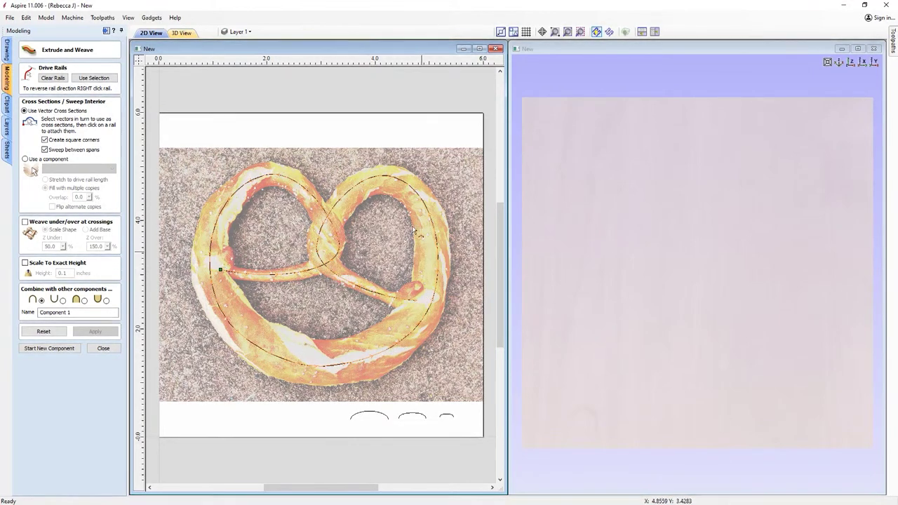
pyautogui.scroll(4, 268, 170)
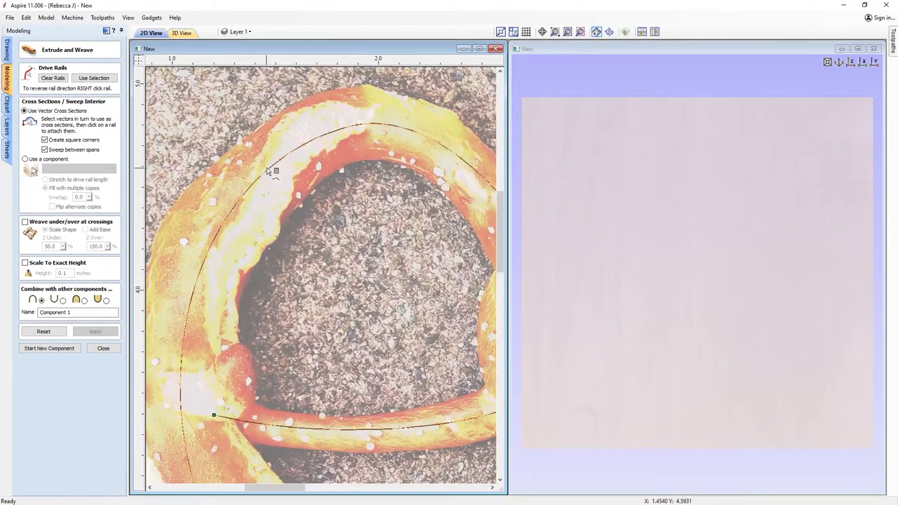
pyautogui.scroll(2, 267, 171)
pyautogui.scroll(-3, 261, 221)
pyautogui.scroll(-4, 254, 221)
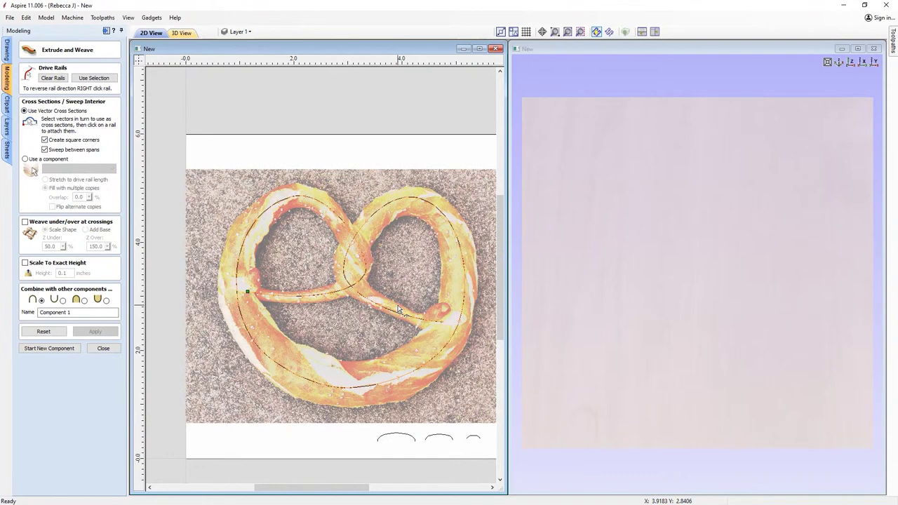
pyautogui.scroll(-1, 366, 369)
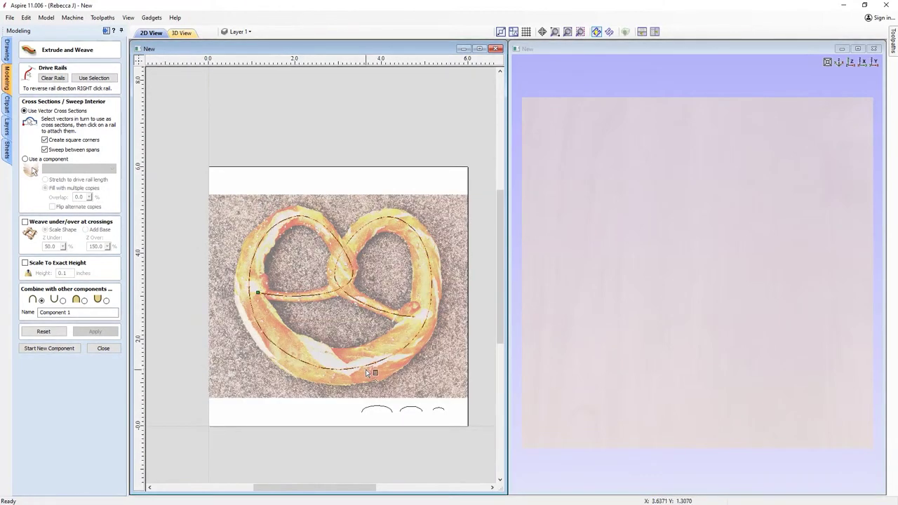
pyautogui.scroll(1, 382, 378)
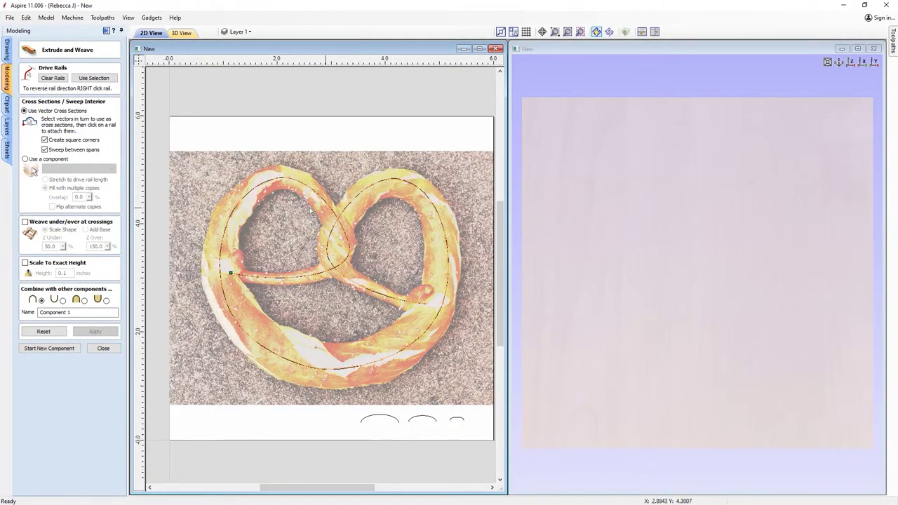
# - Extrude the smallest arch along the pretzel rail, then reapply it with weaving under and over at crossings enabled
pyautogui.click(458, 420)
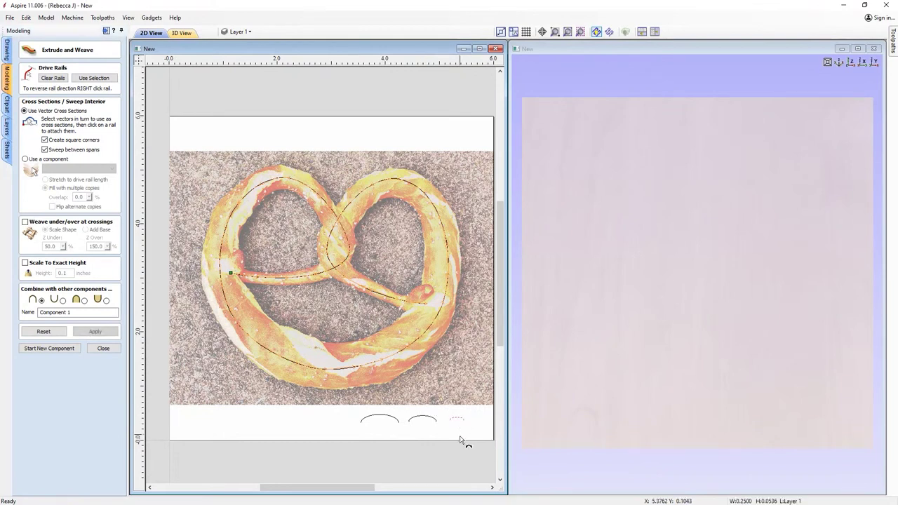
pyautogui.click(231, 274)
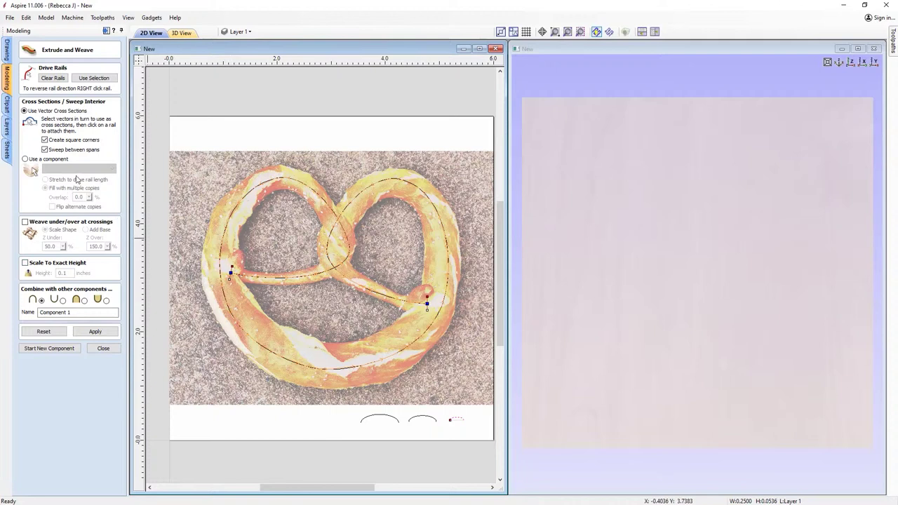
pyautogui.click(95, 332)
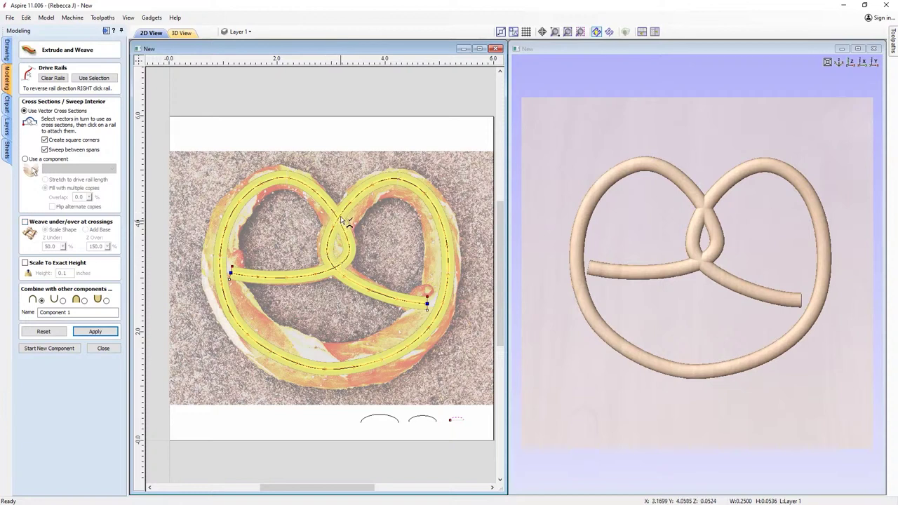
pyautogui.click(55, 223)
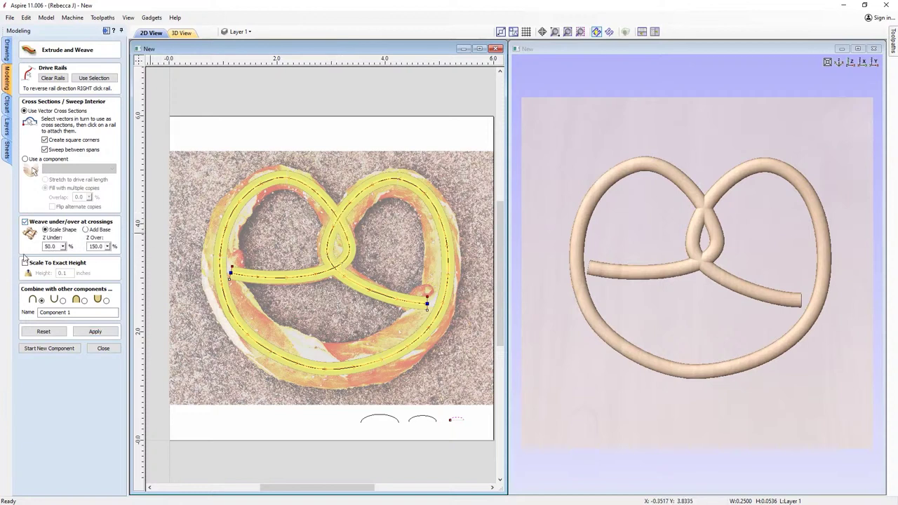
pyautogui.click(104, 333)
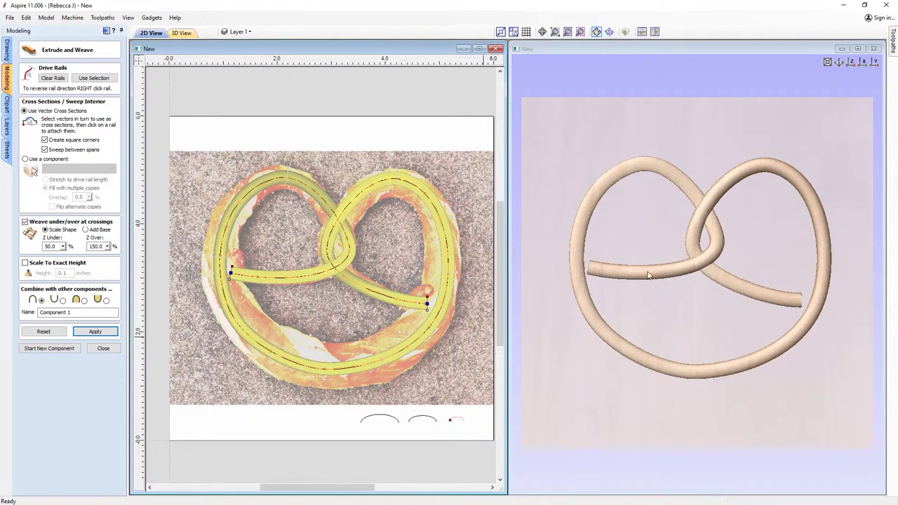
# - Reset the woven extrusion and leave Extrude and Weave
pyautogui.rightClick(427, 306)
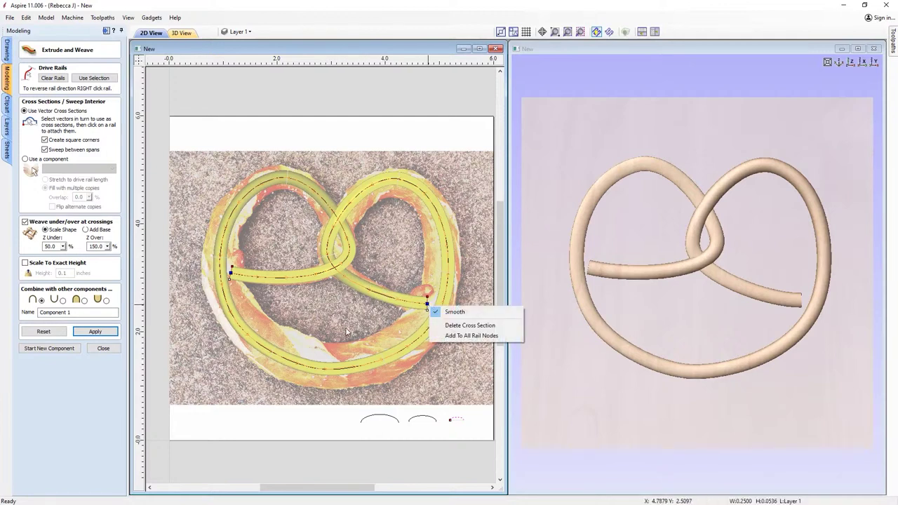
pyautogui.click(49, 334)
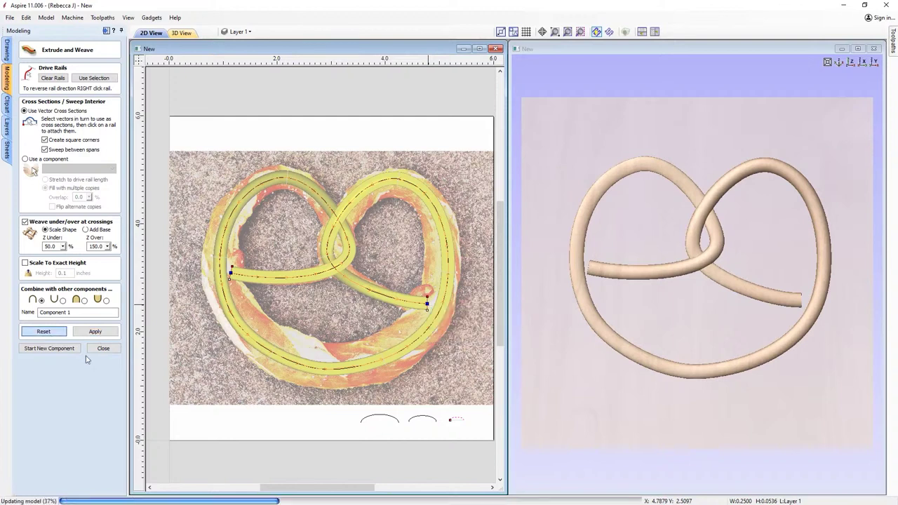
pyautogui.click(104, 348)
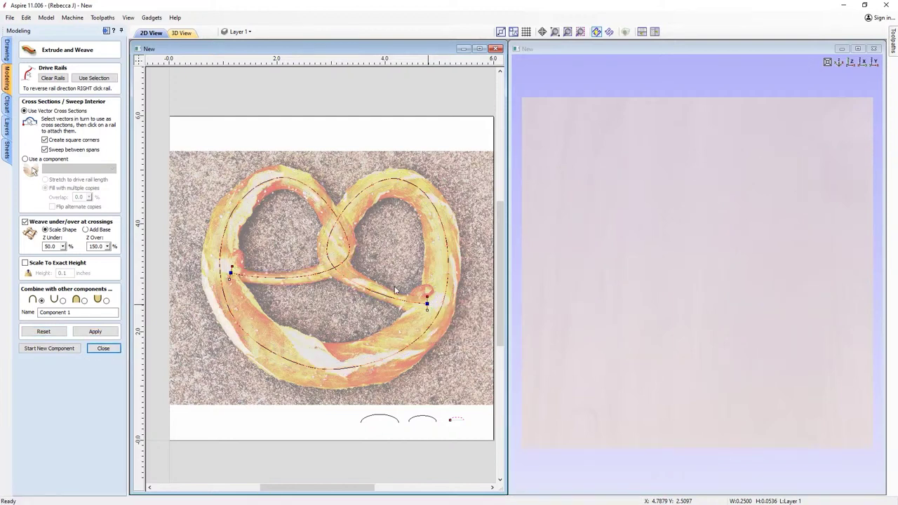
# - Reverse the pretzel curve in node editing so that it starts at the right arm's end, and keep it selected
pyautogui.doubleClick(394, 302)
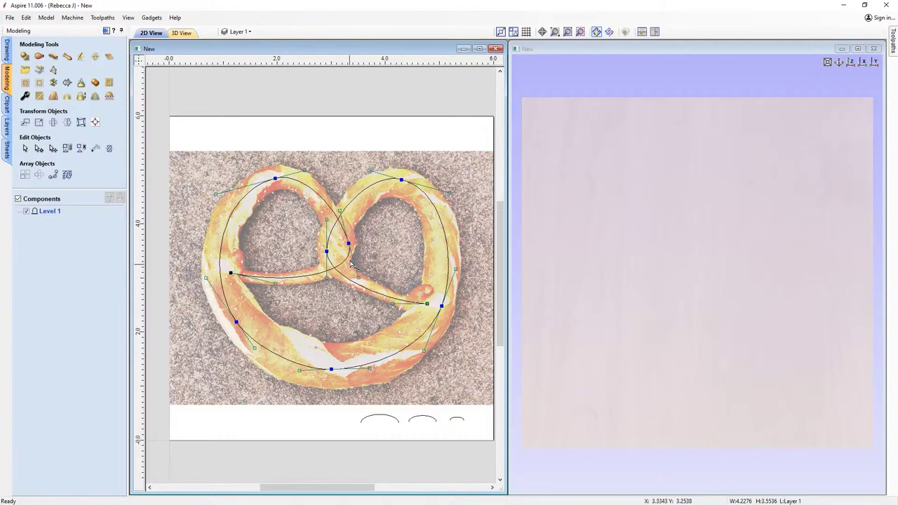
pyautogui.click(265, 125)
pyautogui.click(275, 172)
# - Extrude and weave the smallest arch along the reversed pretzel rail
pyautogui.click(53, 57)
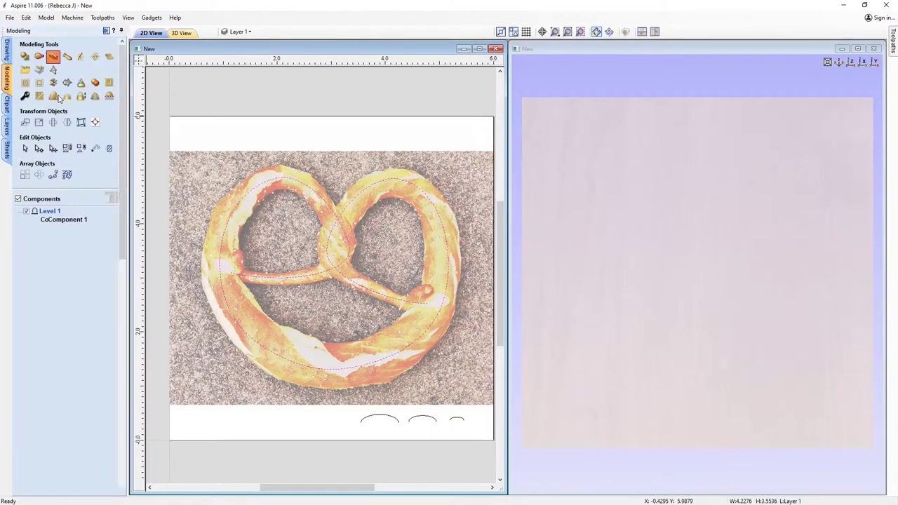
pyautogui.click(94, 78)
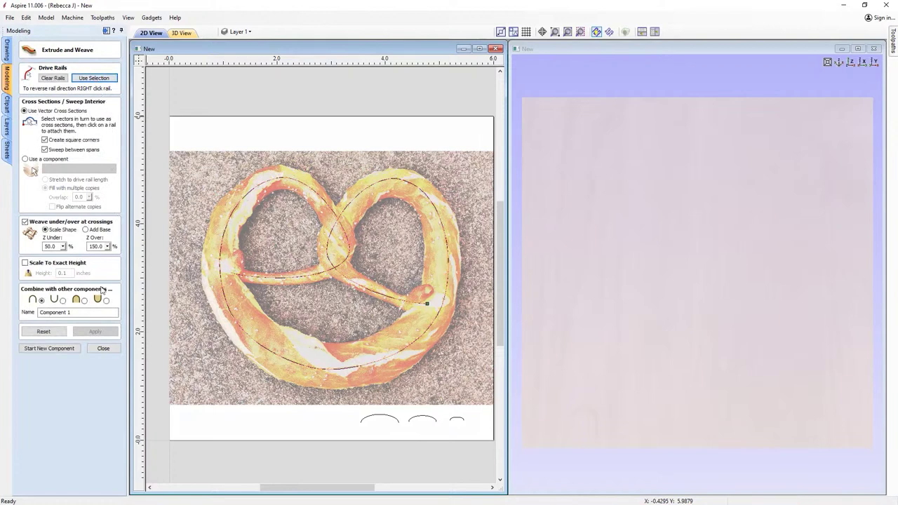
pyautogui.click(456, 421)
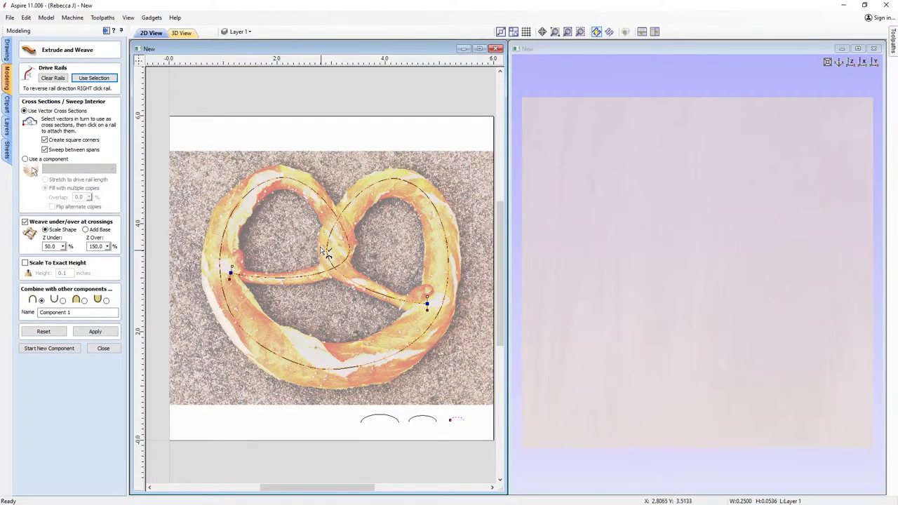
pyautogui.click(96, 332)
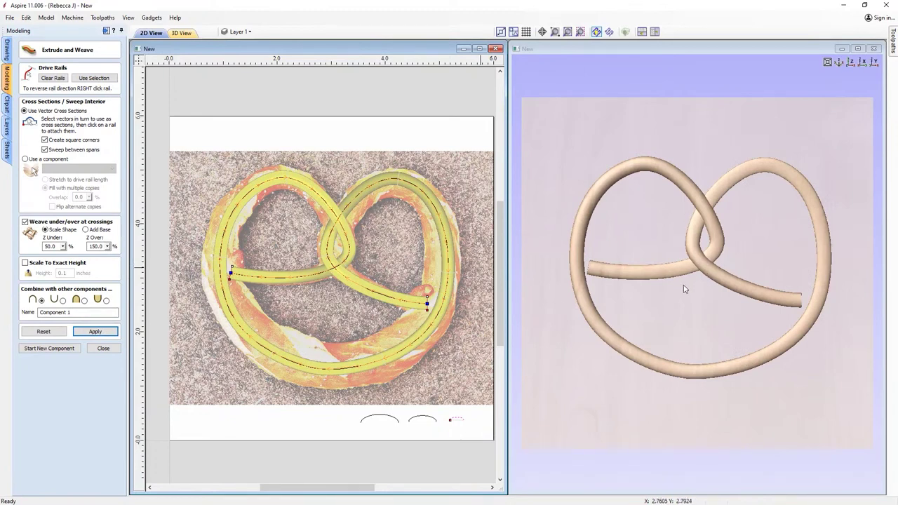
# - Attach the medium arch to both loops just above the twist and the large arch to the ring's lower right and left sides
pyautogui.click(426, 420)
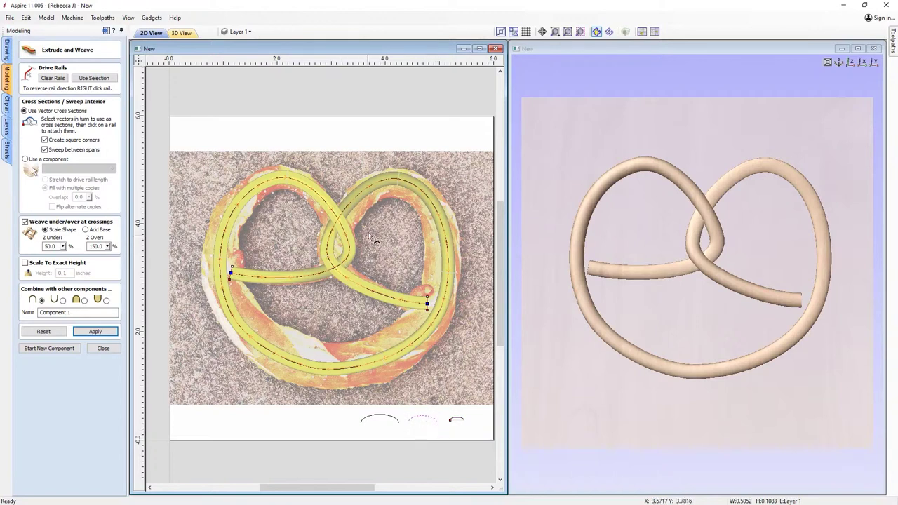
pyautogui.click(355, 201)
pyautogui.click(321, 199)
pyautogui.click(390, 419)
pyautogui.click(425, 331)
pyautogui.click(222, 290)
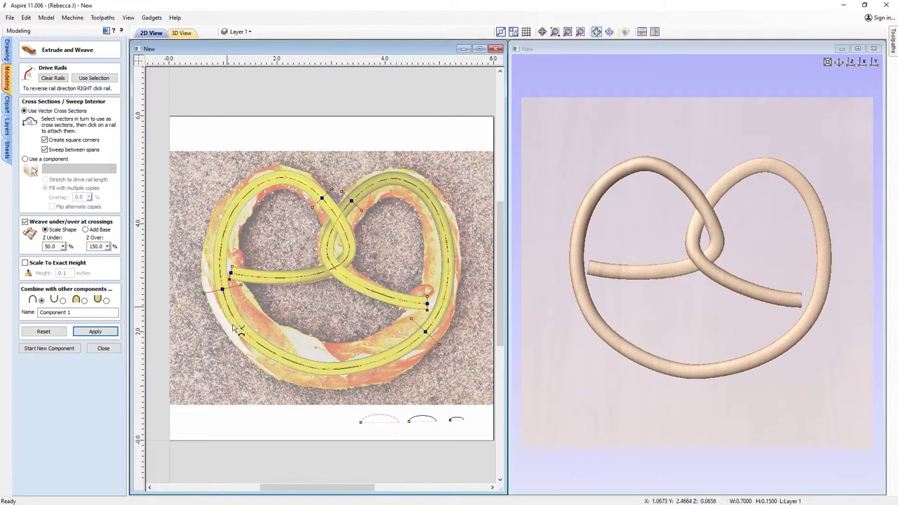
# - Apply the woven extrusion with the attached arch cross sections and inspect the pretzel in 3D
pyautogui.click(96, 331)
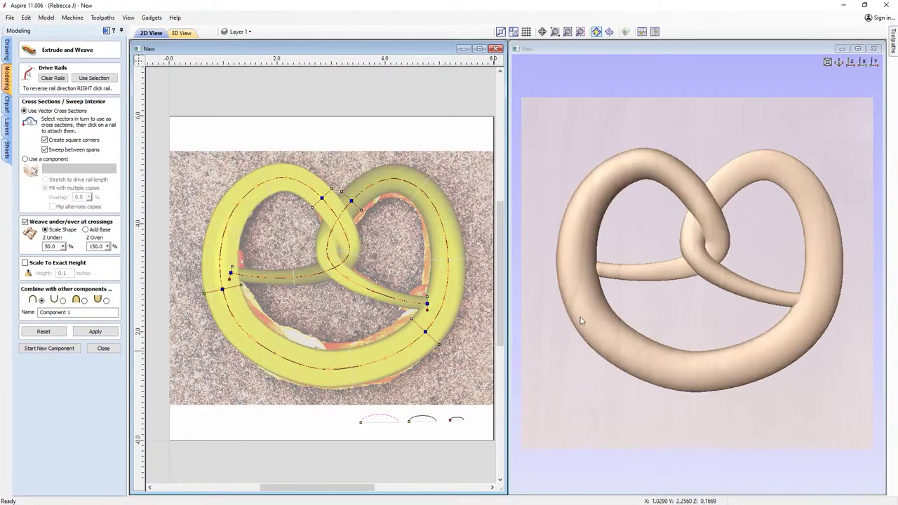
pyautogui.moveTo(744, 259); pyautogui.dragTo(740, 305)
pyautogui.scroll(-3, 720, 296)
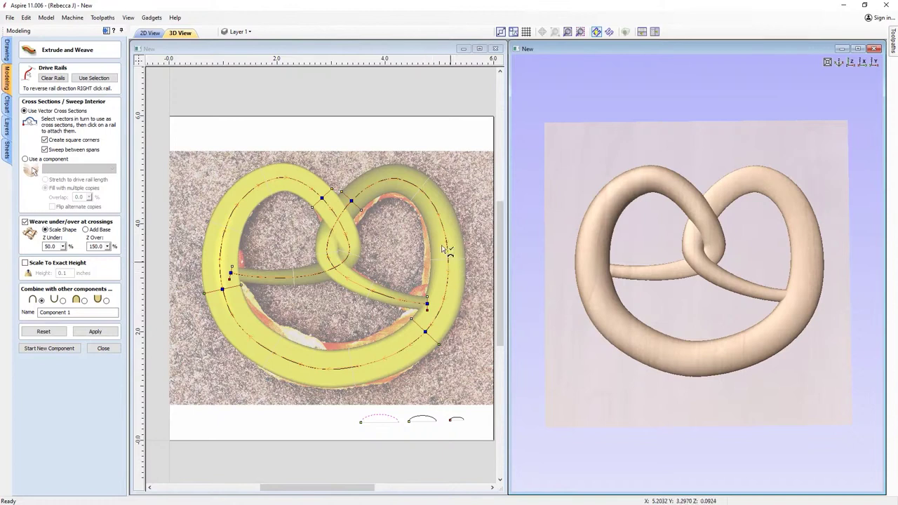
# - Attach the large arch to the ring's upper right and upper left sides and apply the woven extrusion again
pyautogui.click(391, 420)
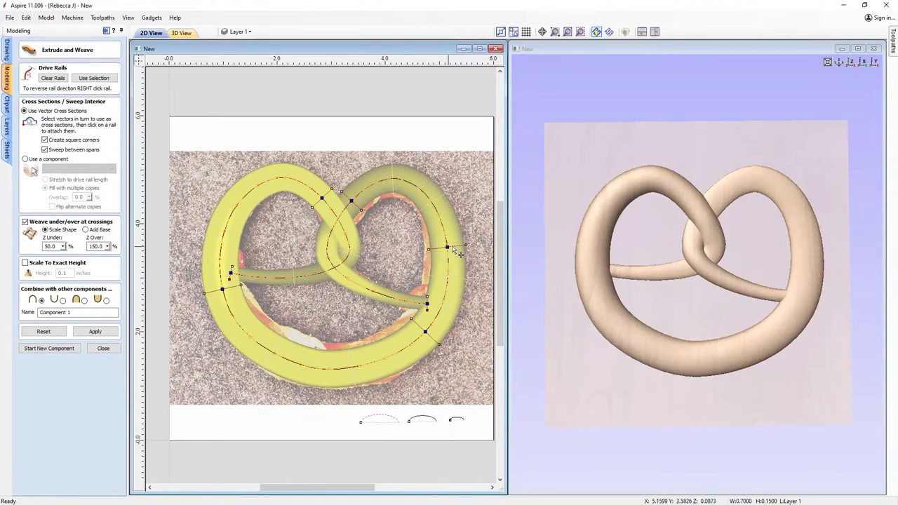
pyautogui.scroll(1, 361, 414)
pyautogui.scroll(1, 350, 416)
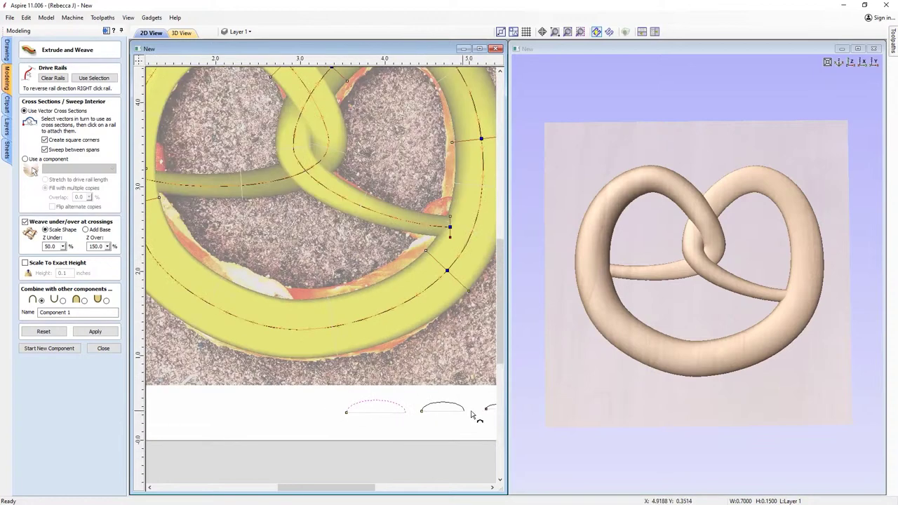
pyautogui.scroll(-2, 411, 414)
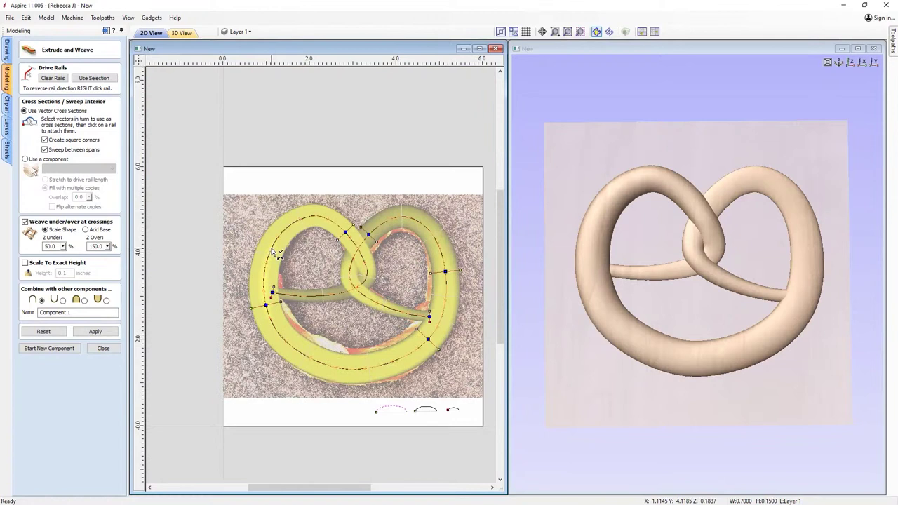
pyautogui.click(96, 332)
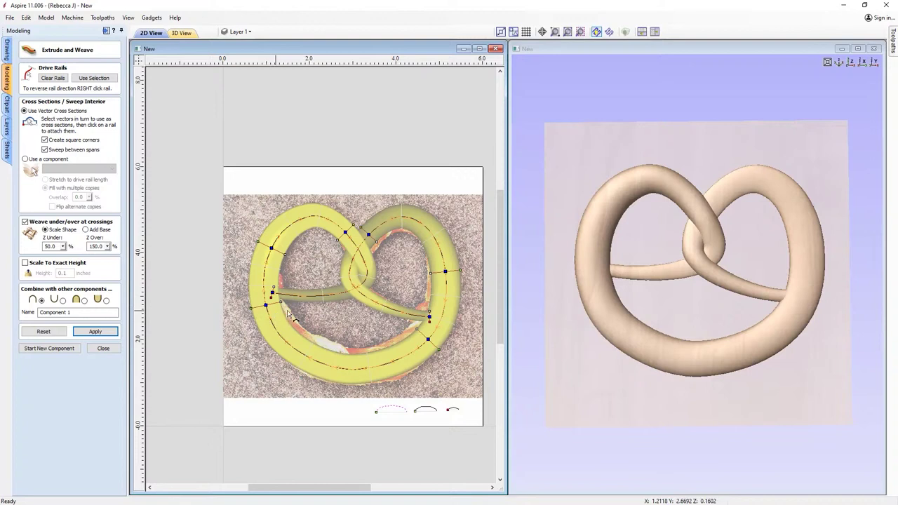
pyautogui.click(96, 332)
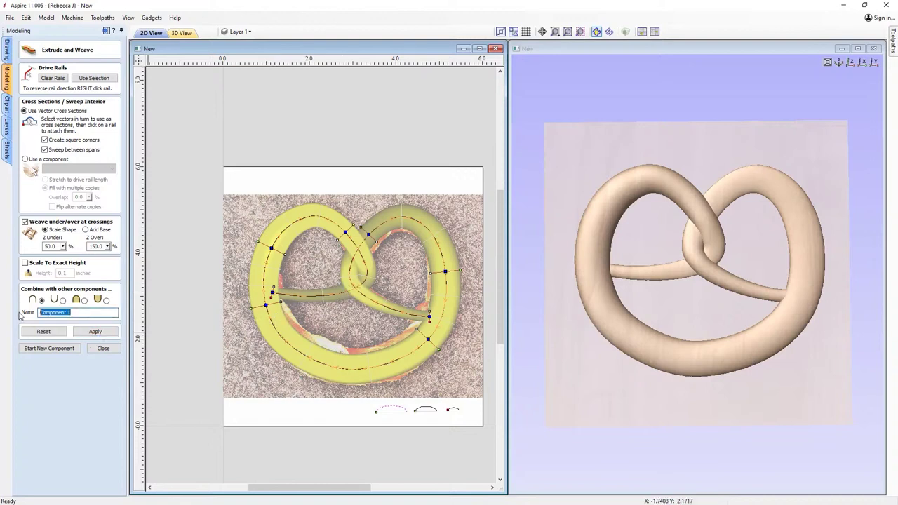
# - Name the woven component Pretzel, apply it and leave Extrude and Weave
pyautogui.write('Pretzel')
pyautogui.click(89, 335)
pyautogui.click(103, 349)
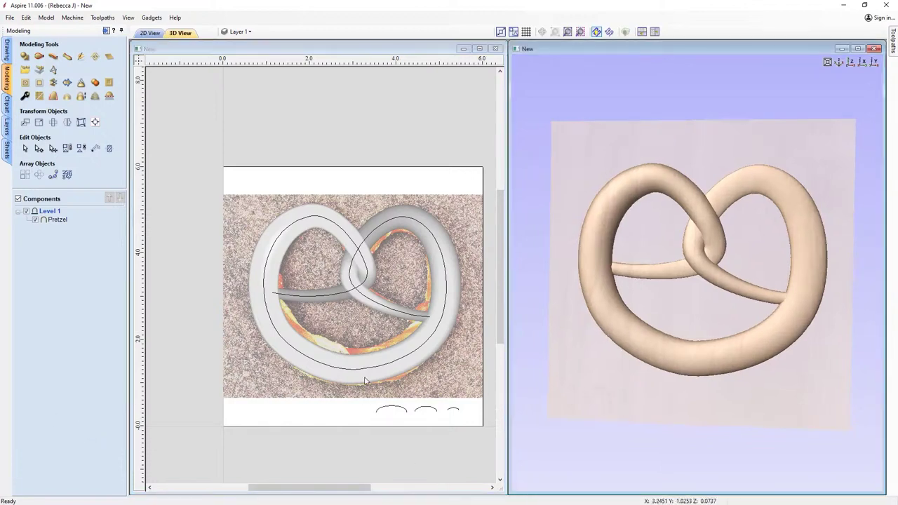
# - Create a 3D component from the pretzel photo and view the model straight from above
pyautogui.click(364, 323)
pyautogui.click(364, 323)
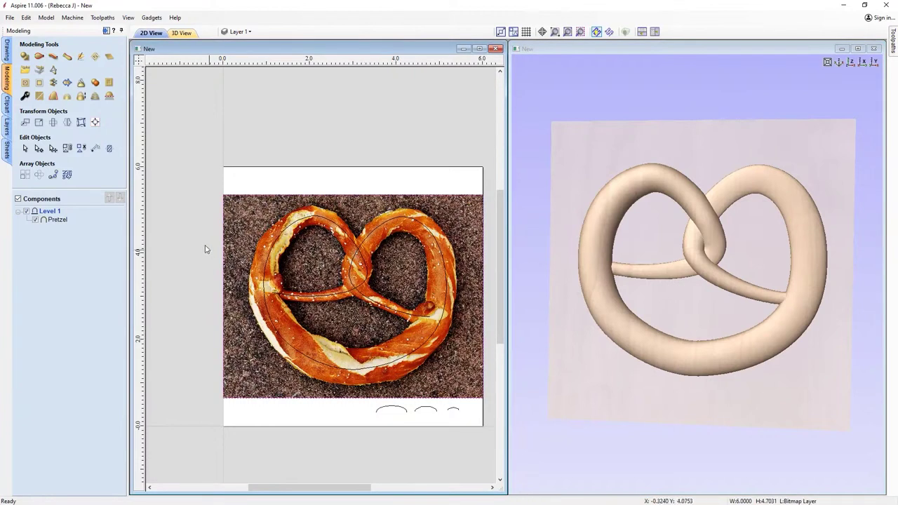
pyautogui.click(39, 69)
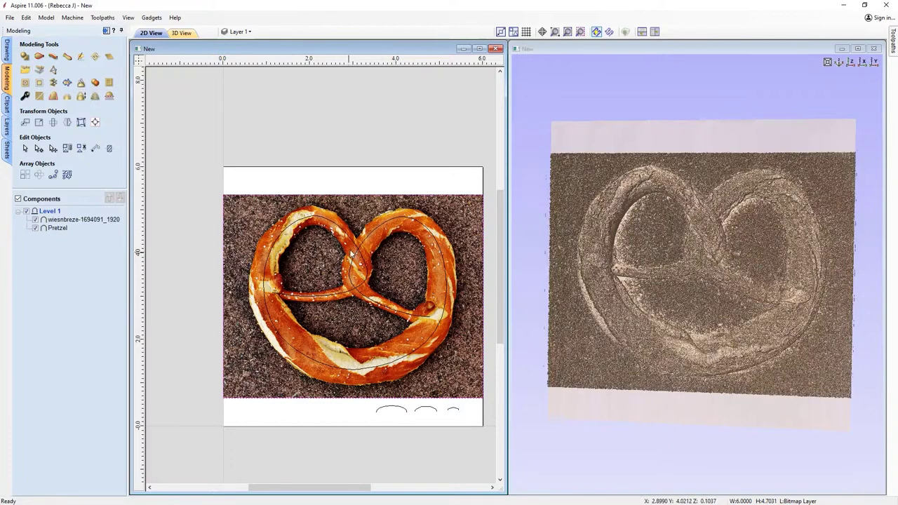
pyautogui.click(701, 378)
pyautogui.moveTo(700, 378); pyautogui.dragTo(706, 406)
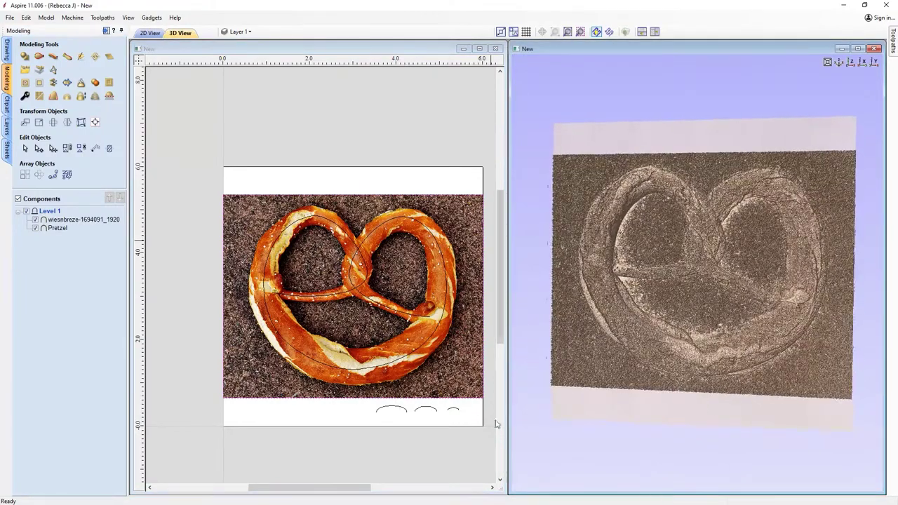
pyautogui.click(854, 63)
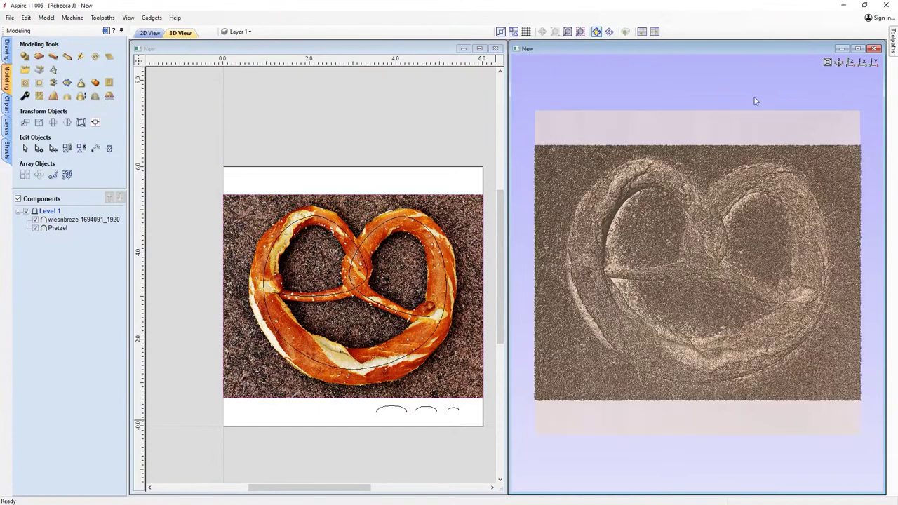
# - Smooth the photo component to roughly three quarters of the maximum, keeping transparency preserved
pyautogui.click(99, 220)
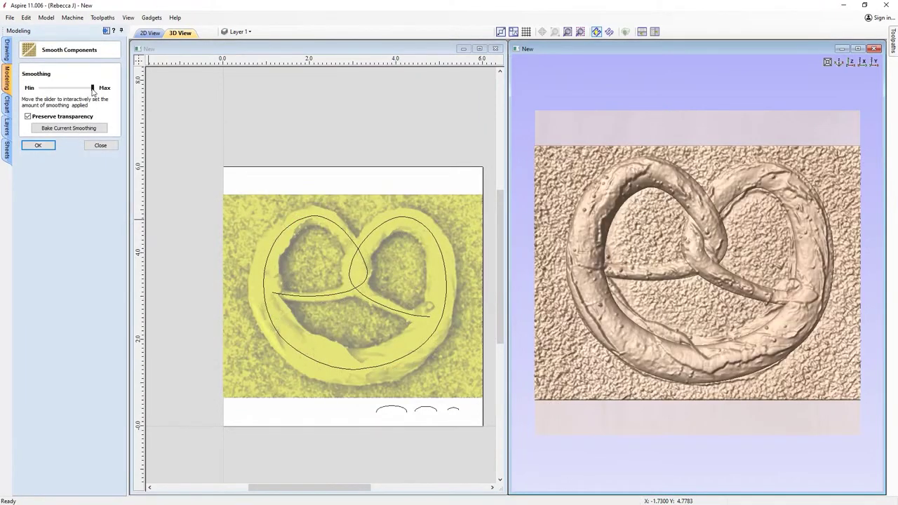
pyautogui.moveTo(86, 89); pyautogui.dragTo(81, 89)
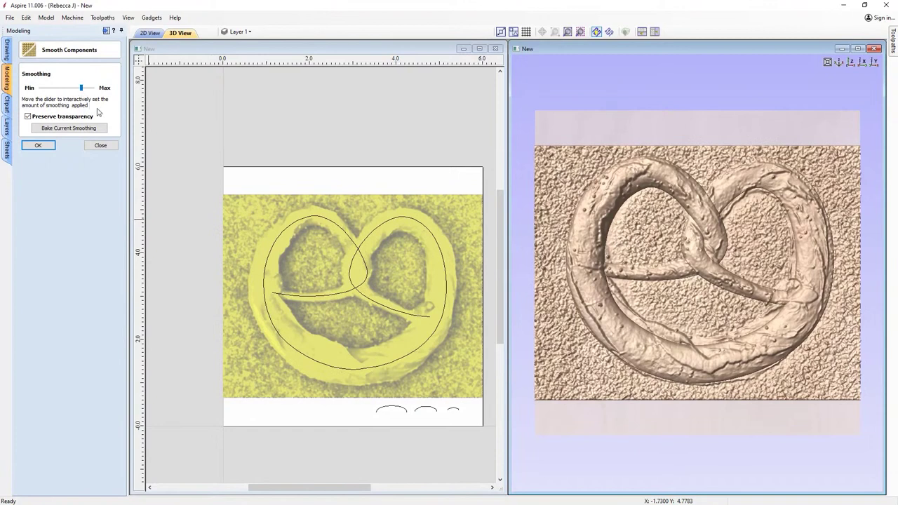
pyautogui.click(38, 147)
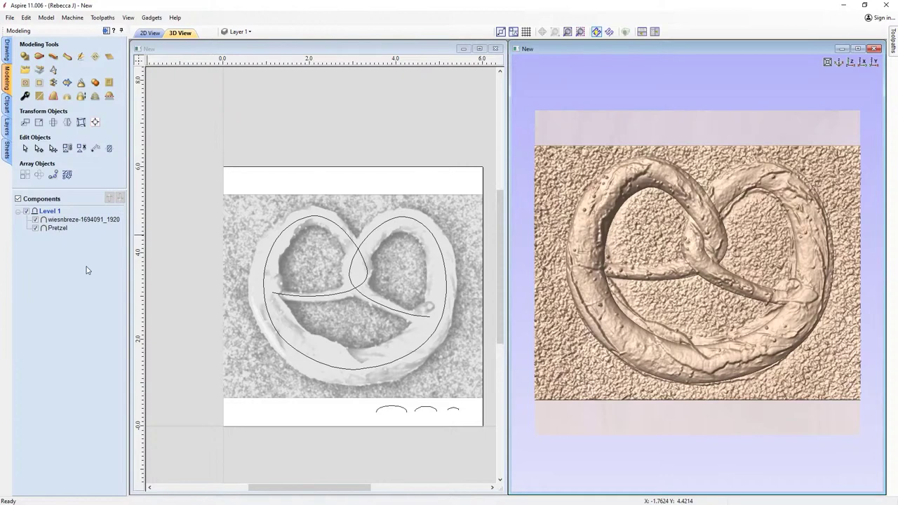
# - Clear the photo component outside the Pretzel component's shape so its texture covers only the pretzel
pyautogui.click(70, 220)
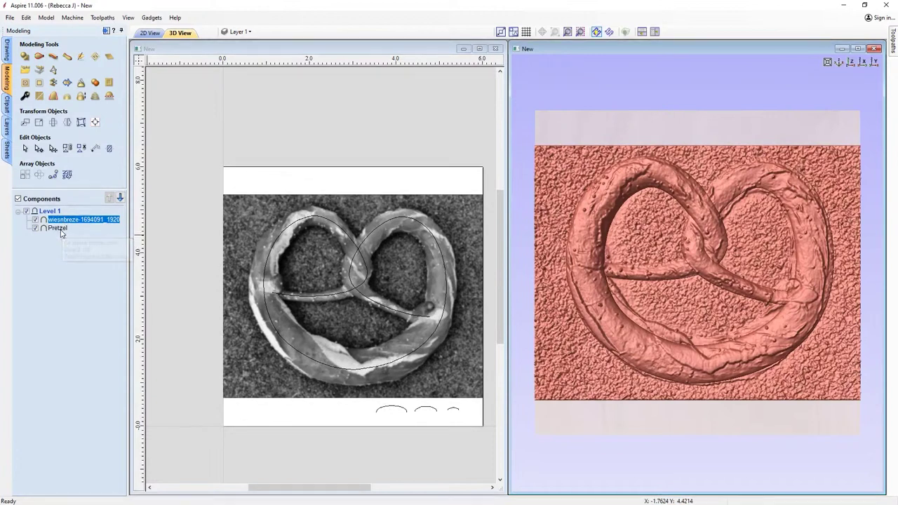
pyautogui.keyDown('ctrl'); pyautogui.click(52, 231); pyautogui.keyUp('ctrl')
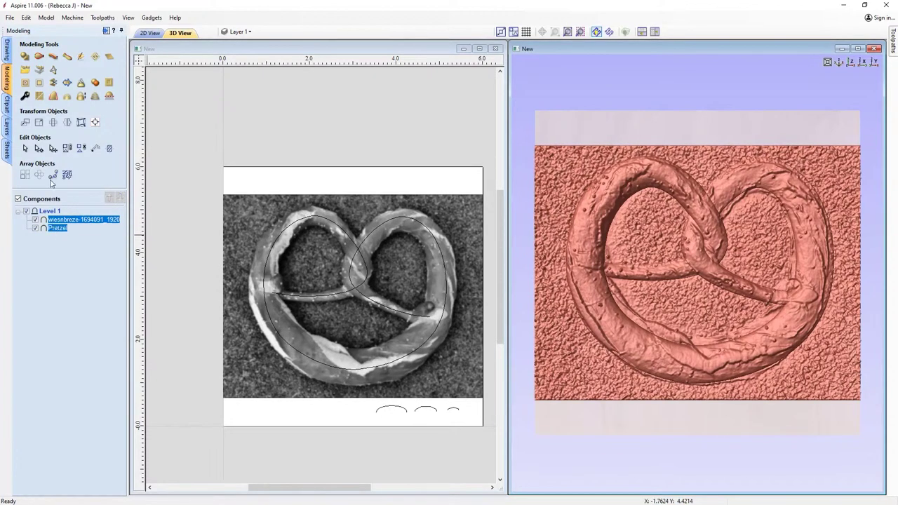
pyautogui.click(40, 84)
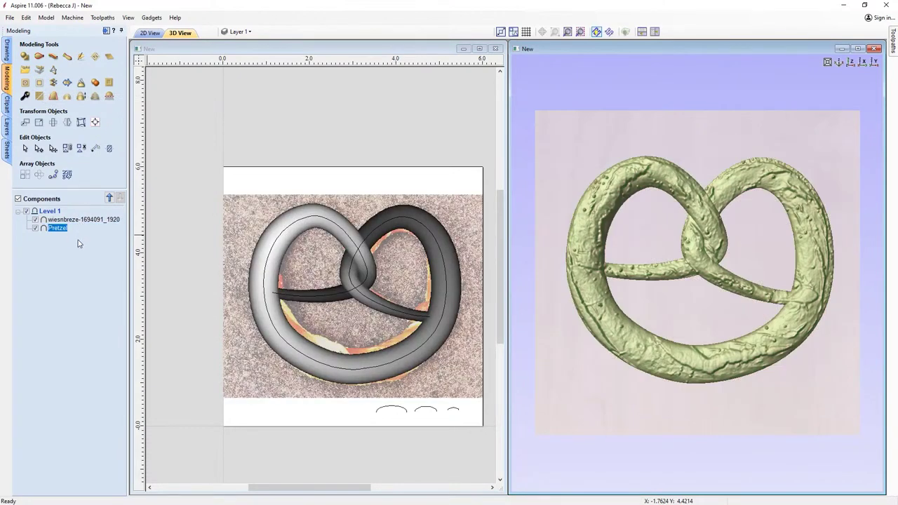
pyautogui.click(640, 247)
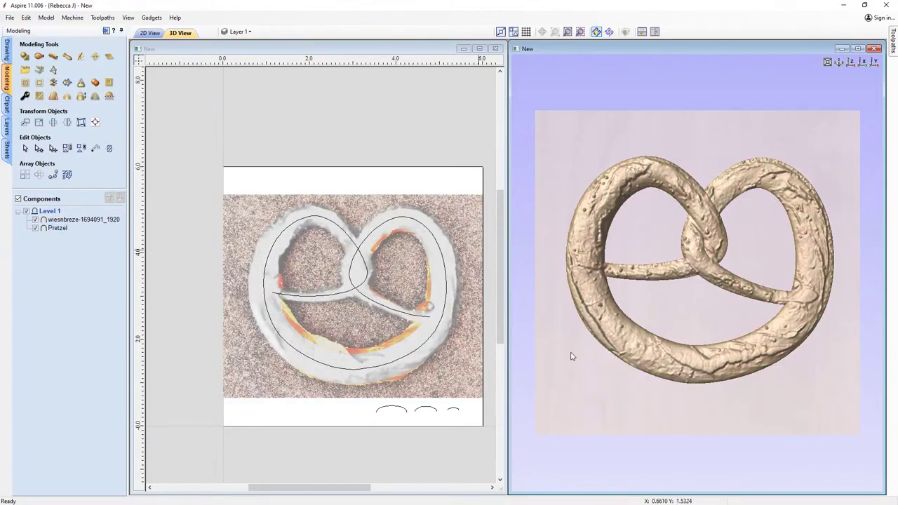
pyautogui.moveTo(728, 307); pyautogui.dragTo(128, 239)
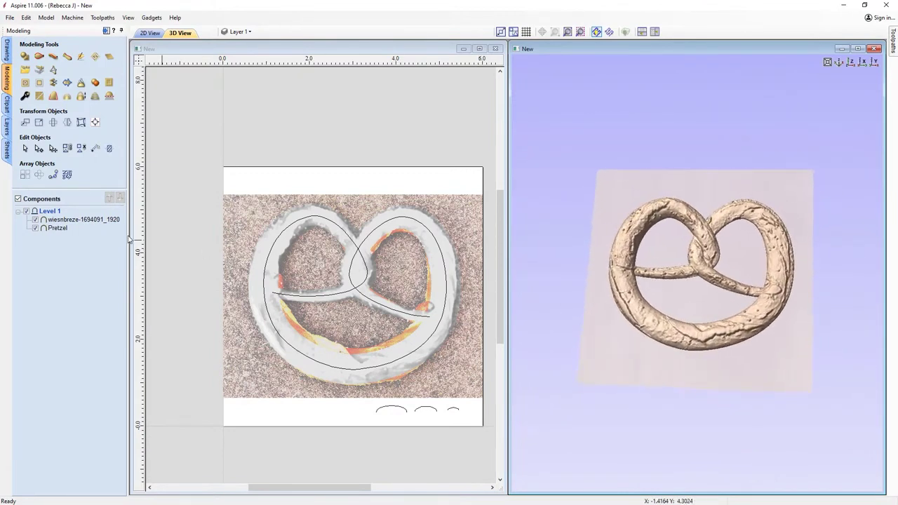
# - Insert a new level, bake the visible model into a component copy on it and hide Level 1
pyautogui.rightClick(58, 213)
pyautogui.click(105, 289)
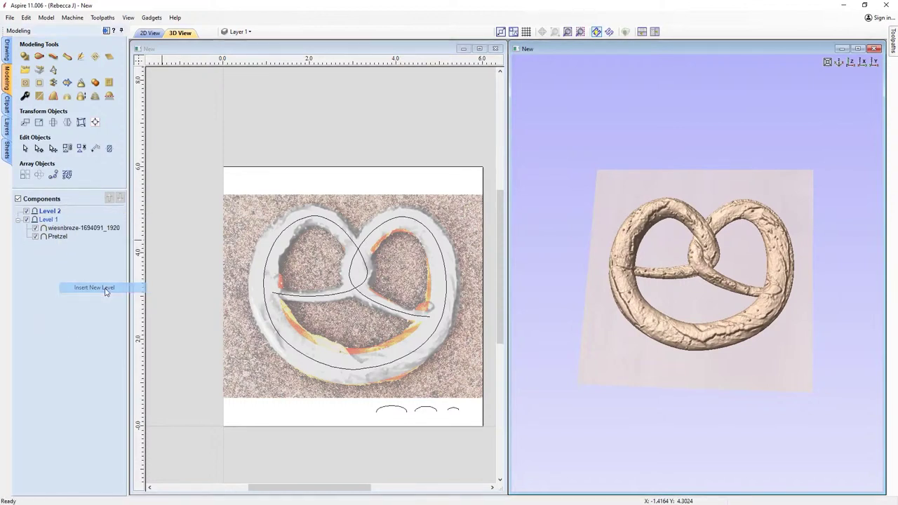
pyautogui.click(109, 83)
pyautogui.click(26, 229)
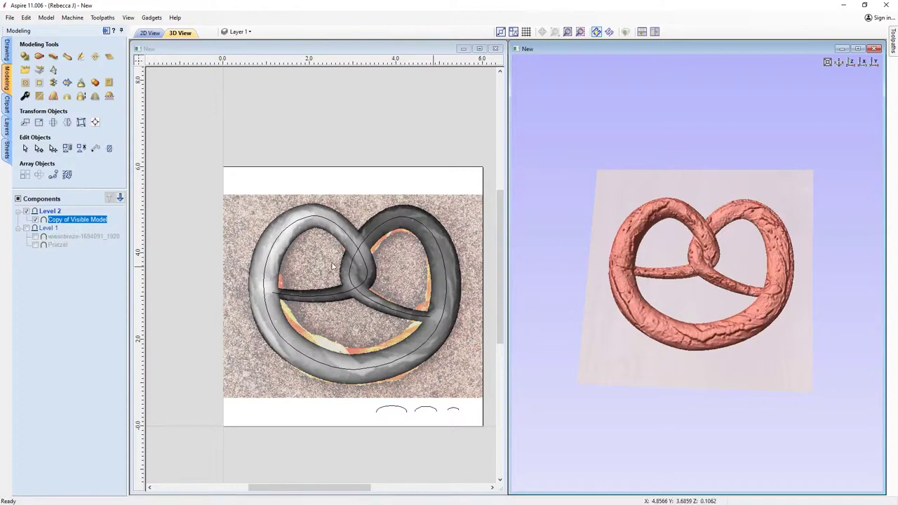
# - Rename the copied visible-model component on Level 2 as Pretzel
pyautogui.rightClick(74, 223)
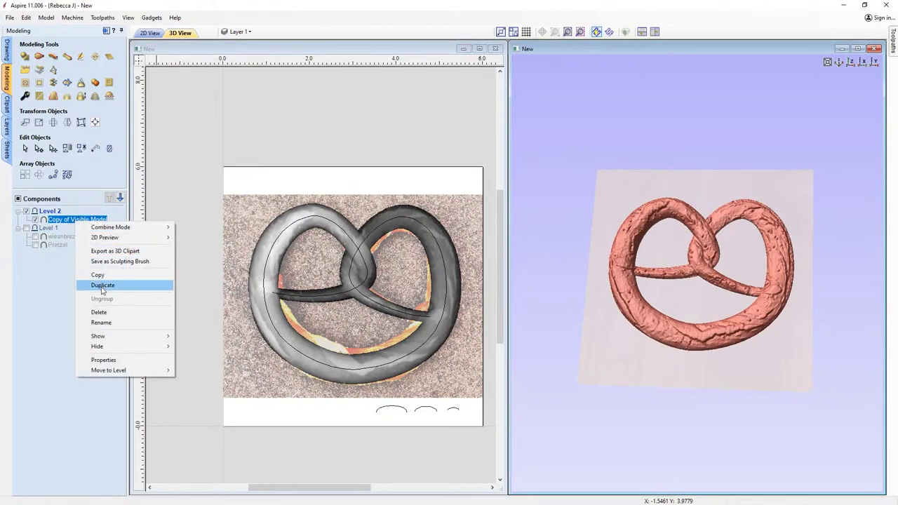
pyautogui.click(108, 323)
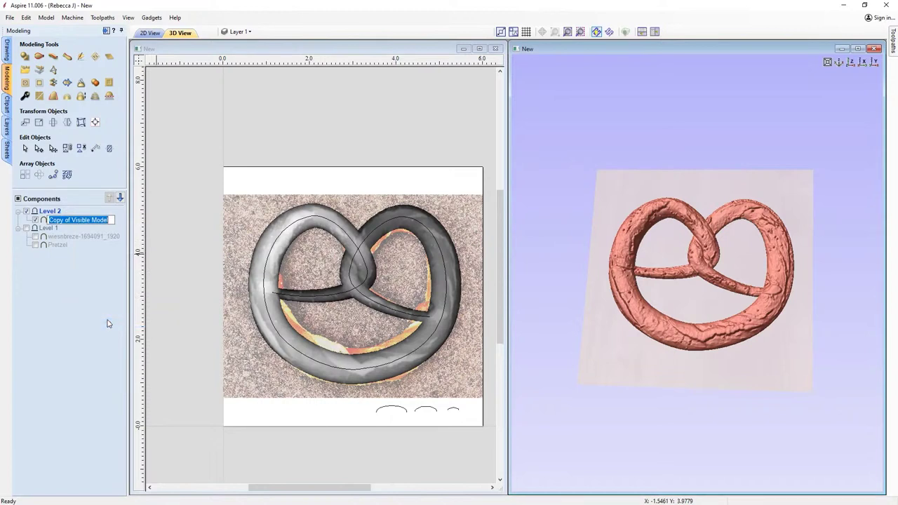
pyautogui.write('Pretze')
pyautogui.click(107, 323)
# - Export the textured Pretzel component on Level 2 as 3D clipart
pyautogui.rightClick(63, 222)
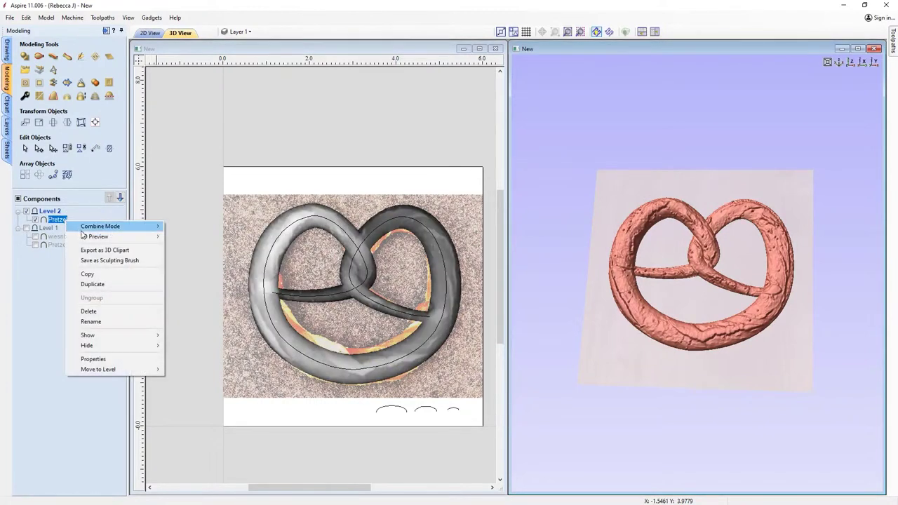
pyautogui.click(105, 250)
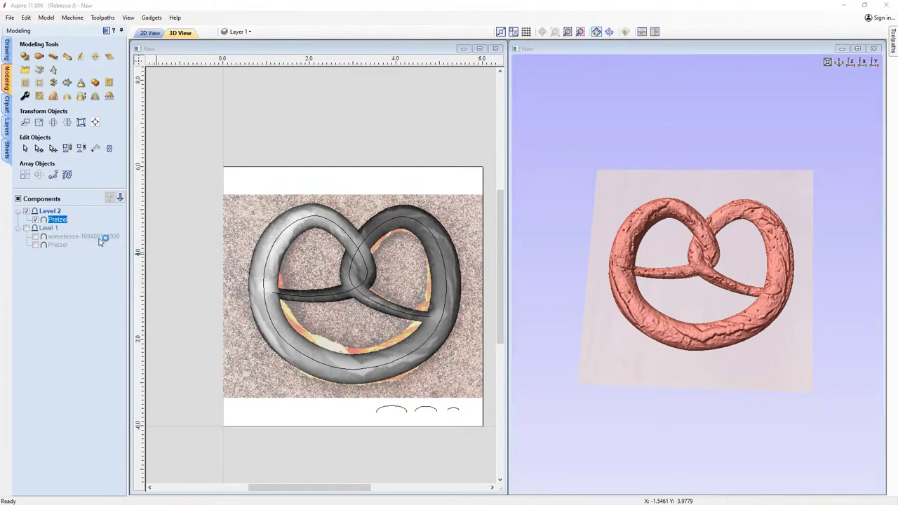
pyautogui.click(701, 402)
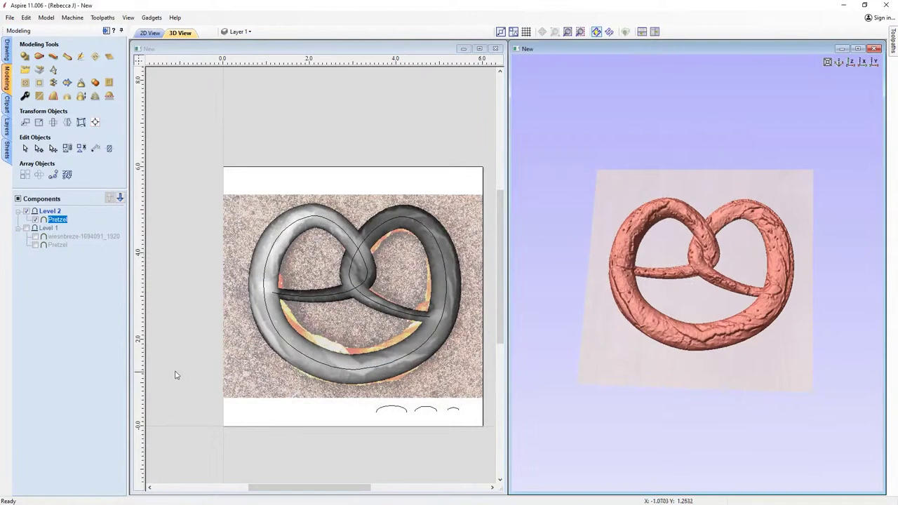
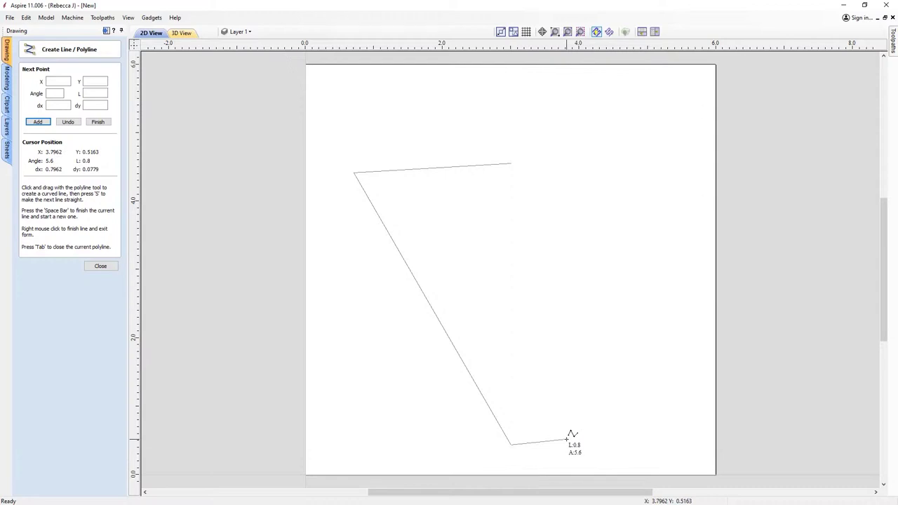
# - Finish the two-segment polyline and turn it into a curve with a smooth node at its outer corner
pyautogui.rightClick(567, 439)
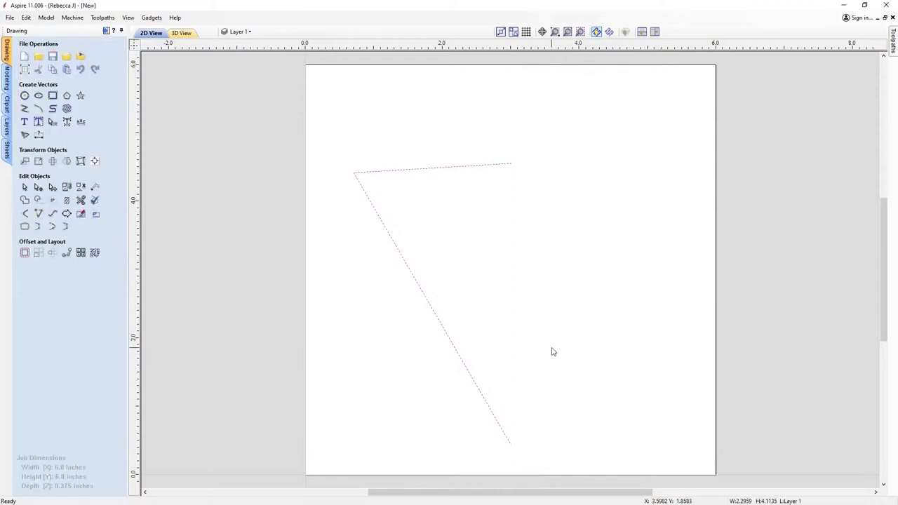
pyautogui.press('n')
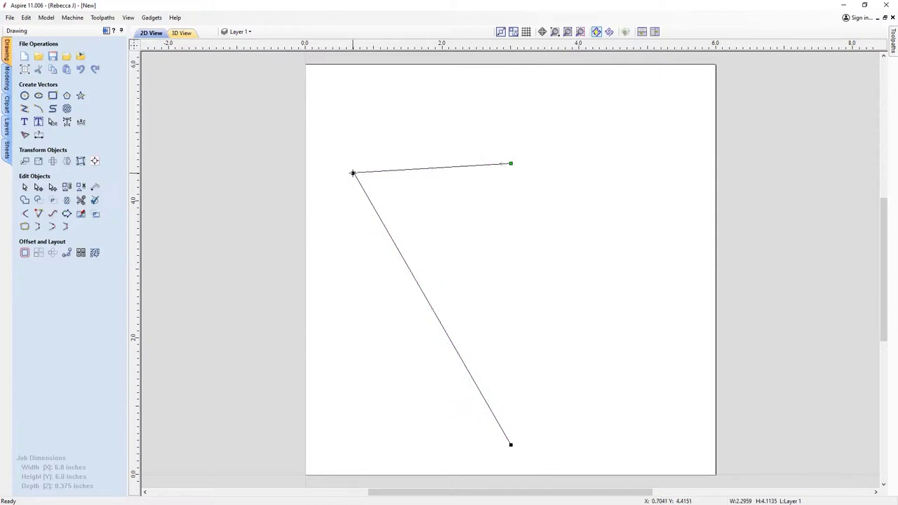
pyautogui.press('s')
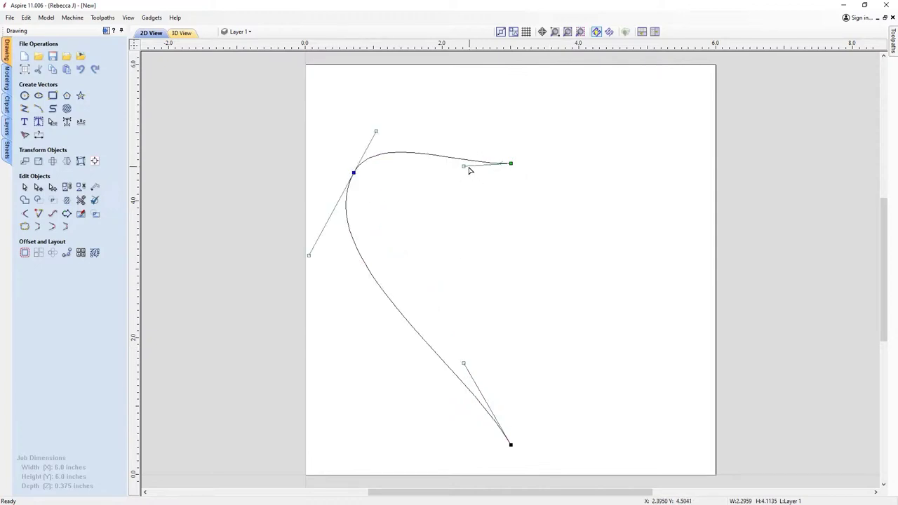
# - Adjust the curve's handles into a rounded half-heart about 2.45 inches wide and 4.73 inches high, and select it
pyautogui.moveTo(464, 165); pyautogui.dragTo(471, 95)
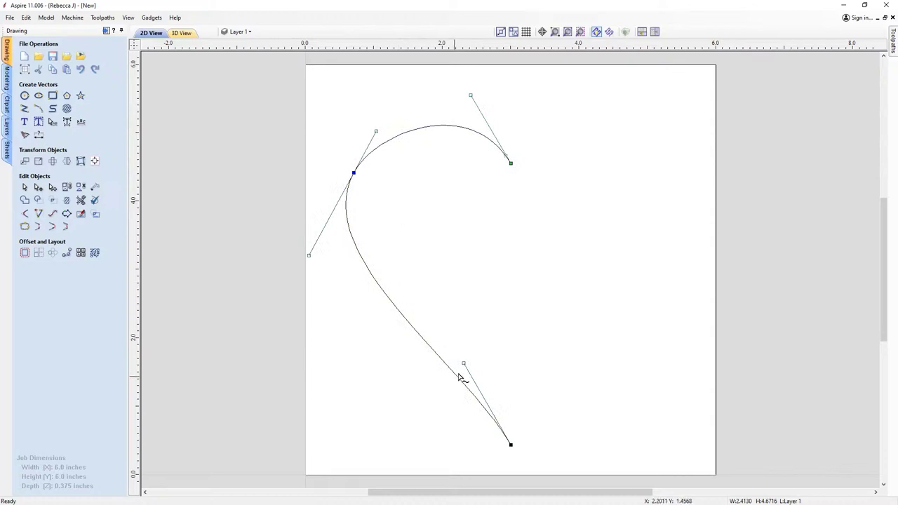
pyautogui.moveTo(449, 374); pyautogui.dragTo(417, 391)
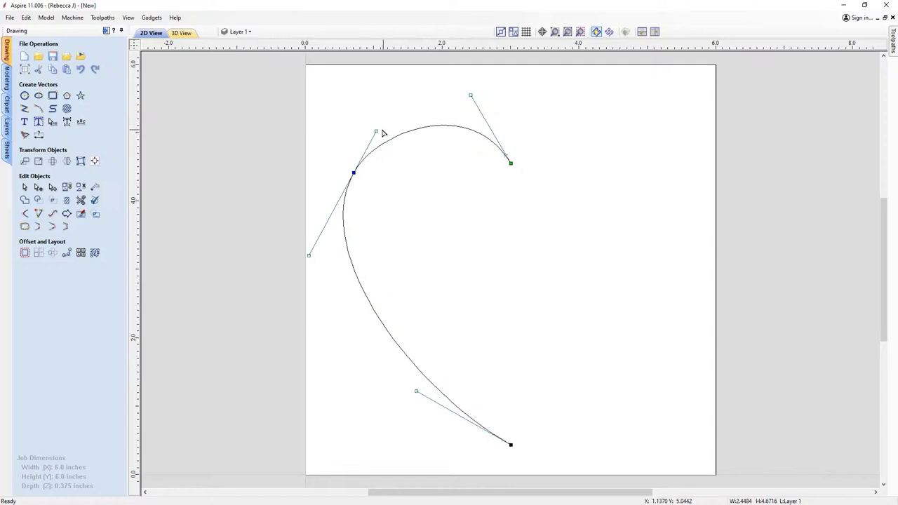
pyautogui.moveTo(377, 132); pyautogui.dragTo(383, 121)
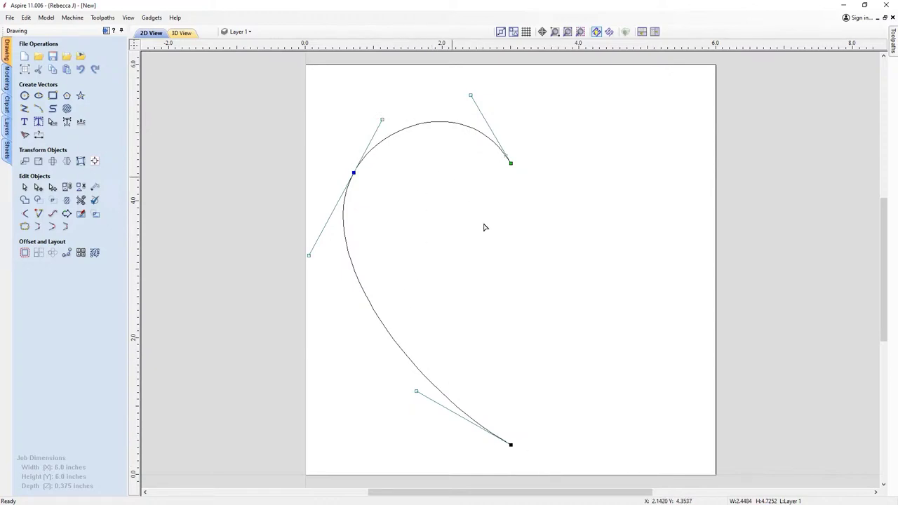
pyautogui.click(497, 245)
pyautogui.click(471, 131)
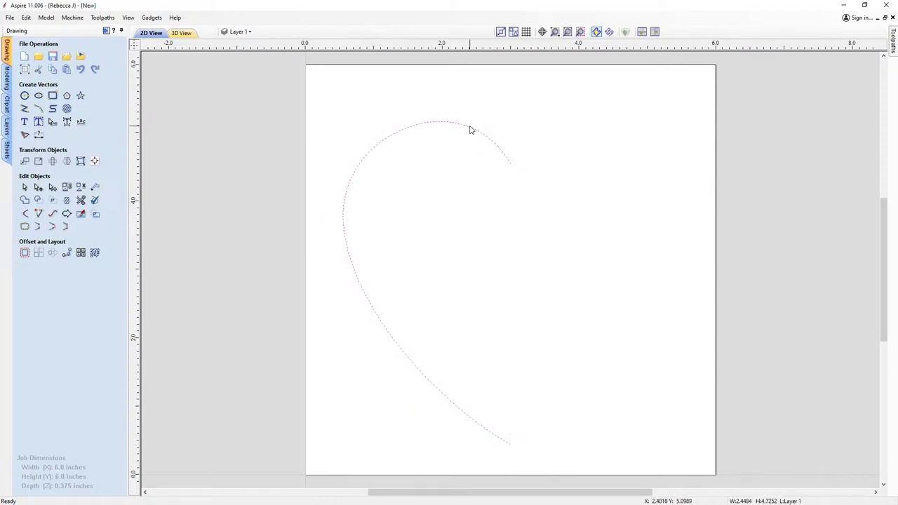
# - Mirror a copy of the half-heart about its open side and join both halves into one closed heart vector
pyautogui.press('F12')
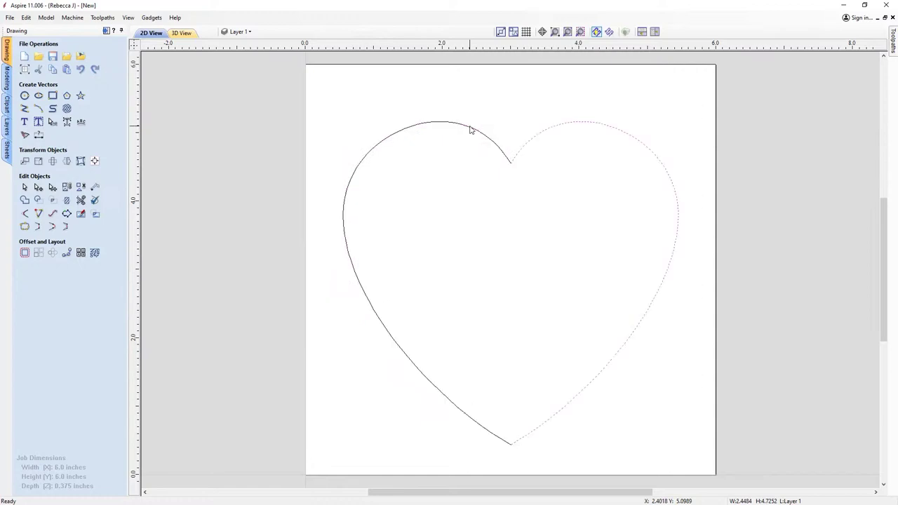
pyautogui.keyDown('shift'); pyautogui.click(471, 131); pyautogui.keyUp('shift')
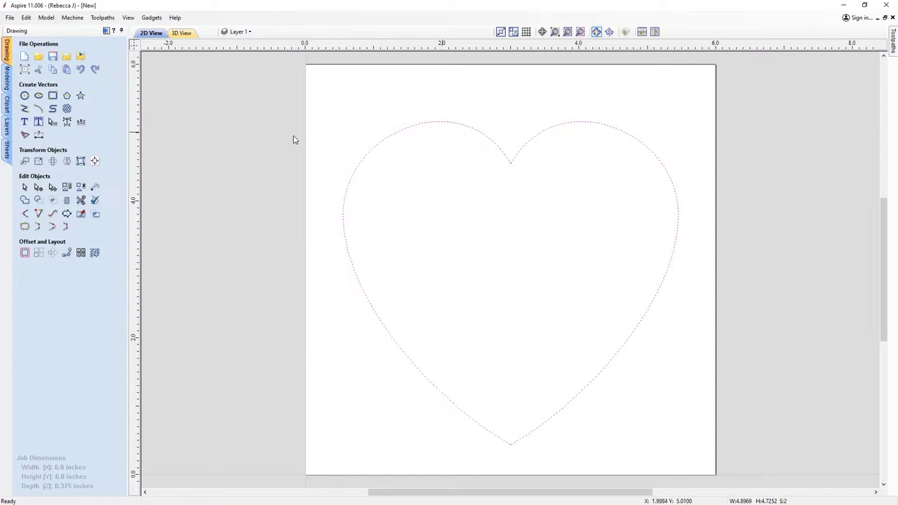
pyautogui.click(66, 227)
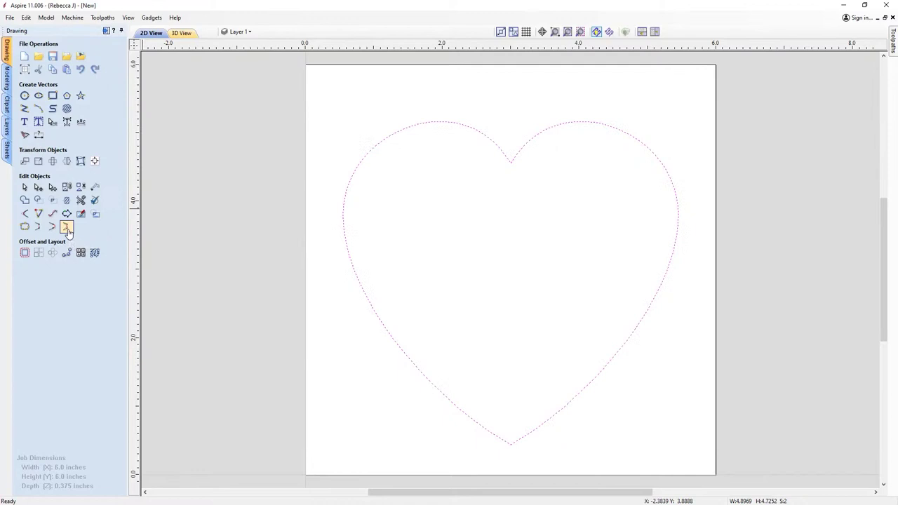
pyautogui.click(449, 217)
pyautogui.click(509, 163)
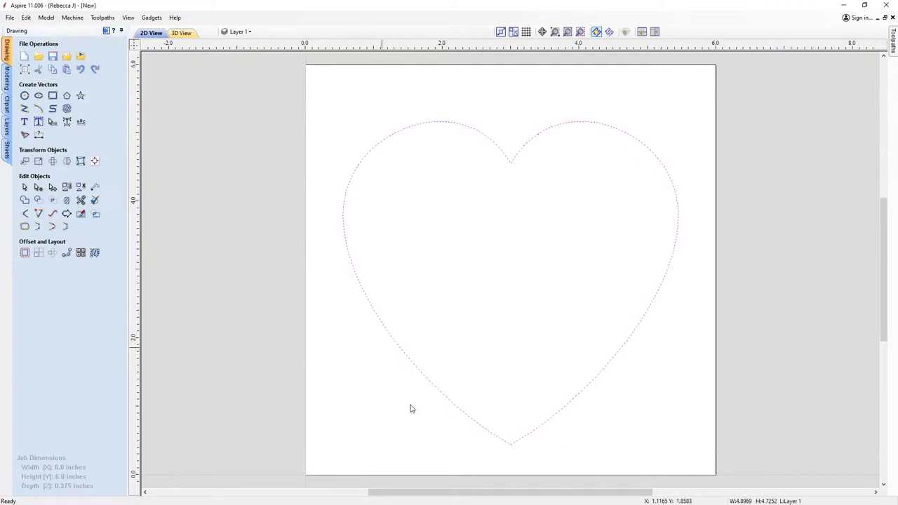
pyautogui.click(570, 301)
pyautogui.click(513, 162)
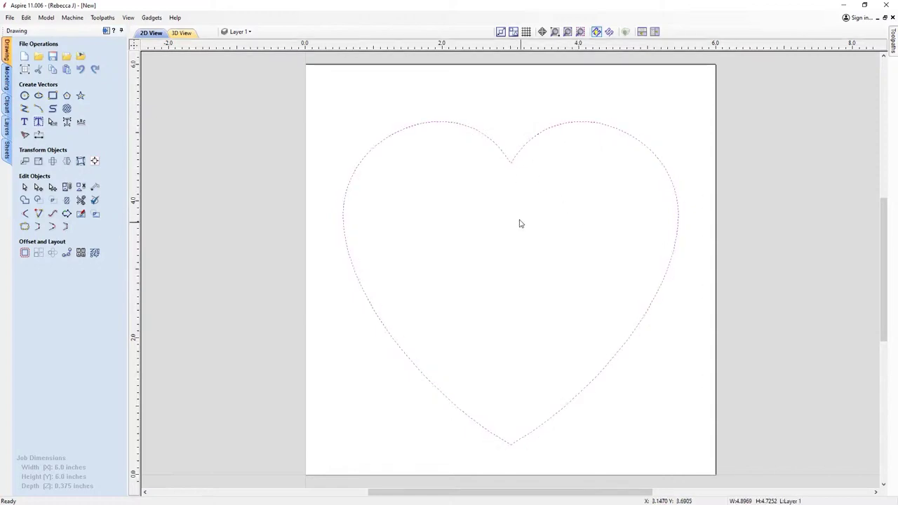
# - Offset the heart outwards by 0.25 inches with rounded corners, keeping the original, and clear the selection
pyautogui.click(26, 252)
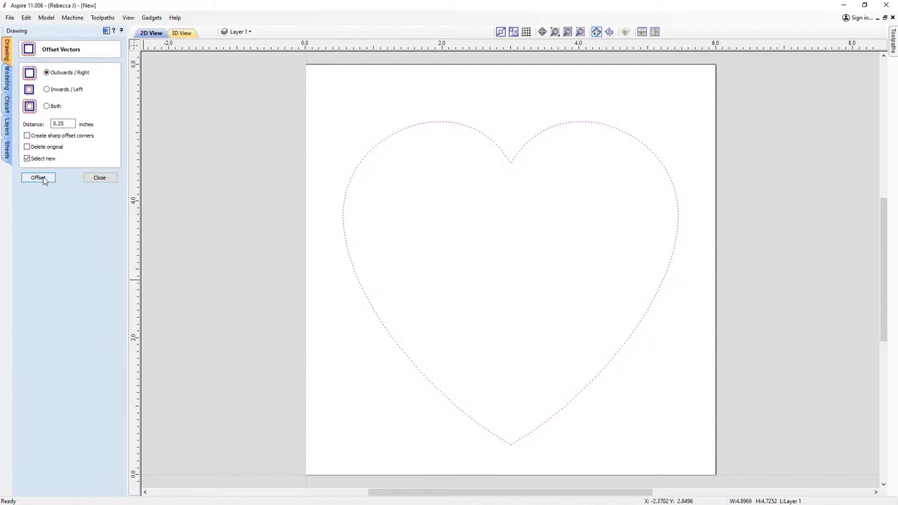
pyautogui.click(39, 177)
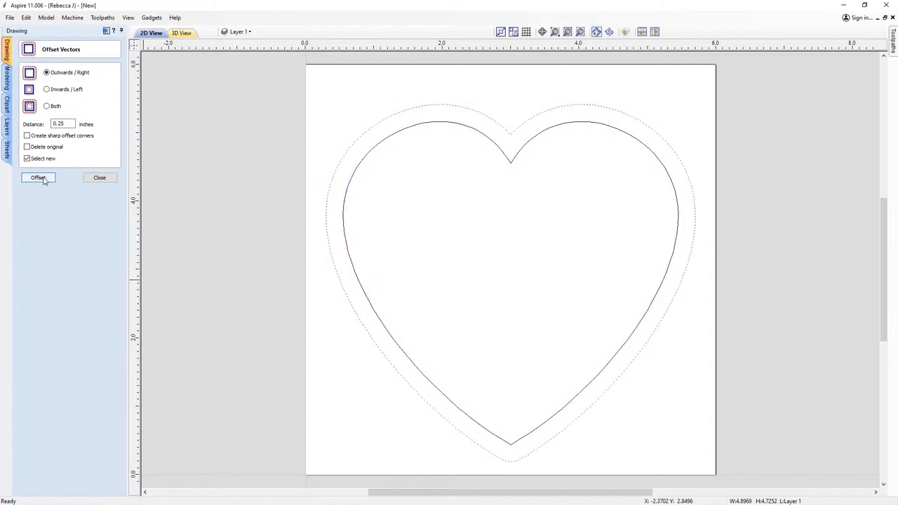
pyautogui.click(99, 177)
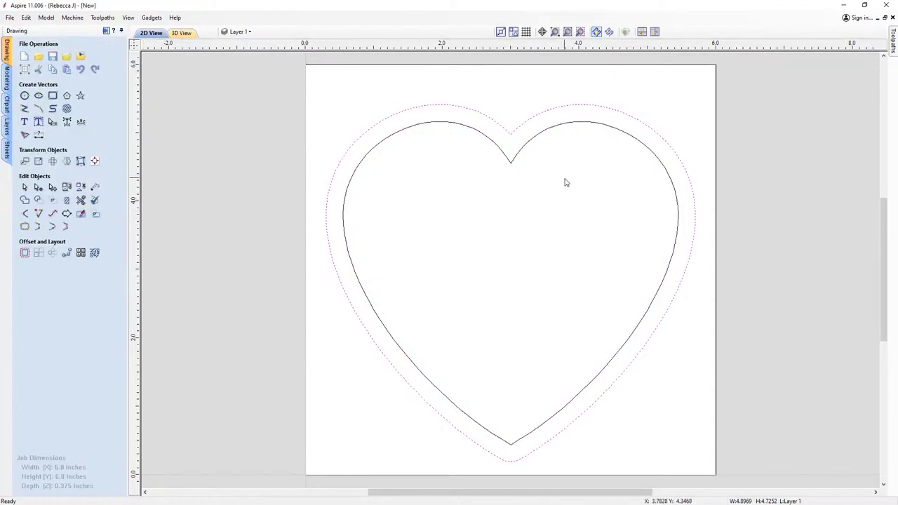
pyautogui.click(756, 213)
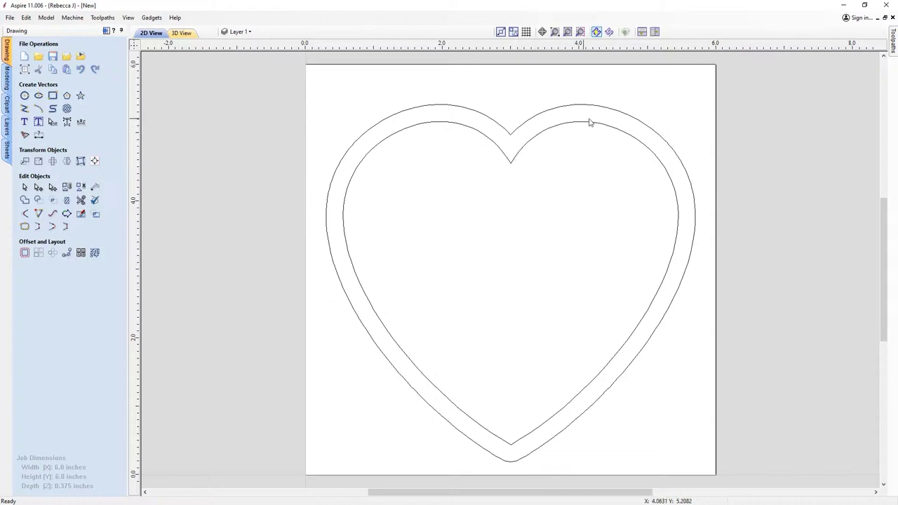
# - Make the layer holding the cross sections and shapes visible alongside the two hearts
pyautogui.click(675, 254)
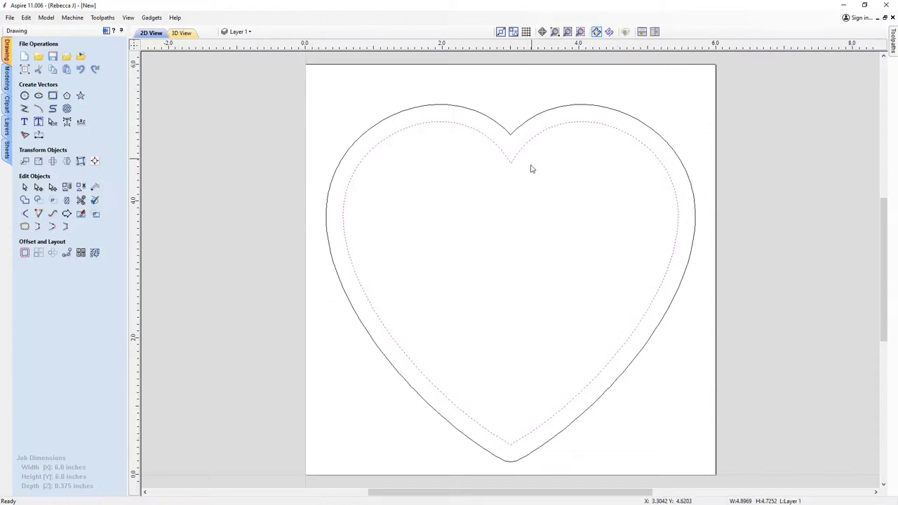
pyautogui.click(536, 196)
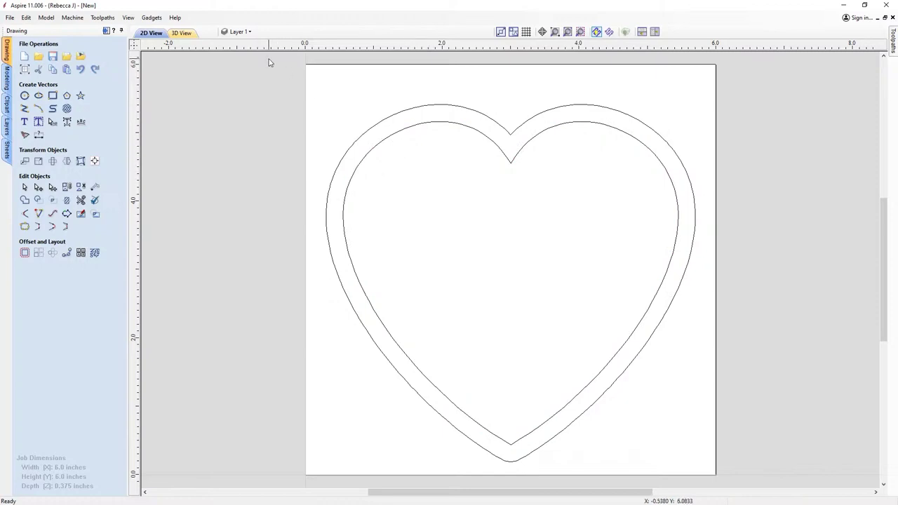
pyautogui.click(239, 32)
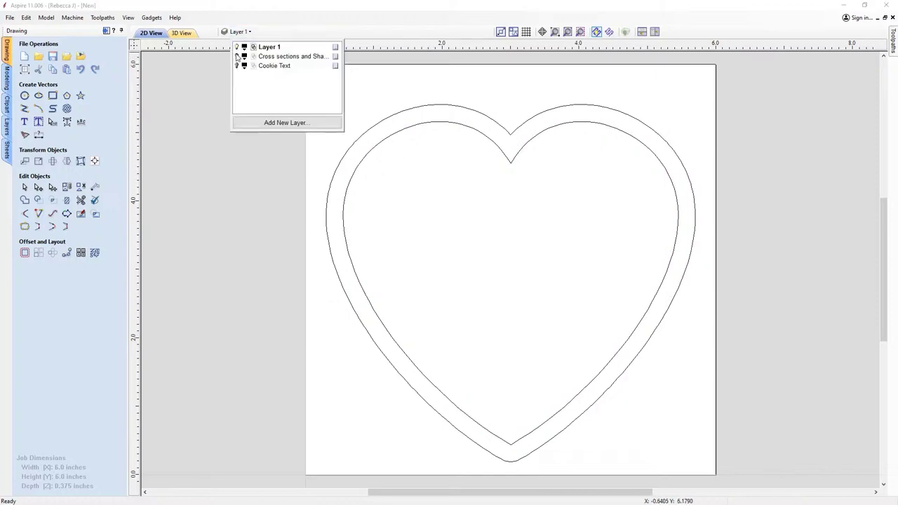
pyautogui.click(237, 56)
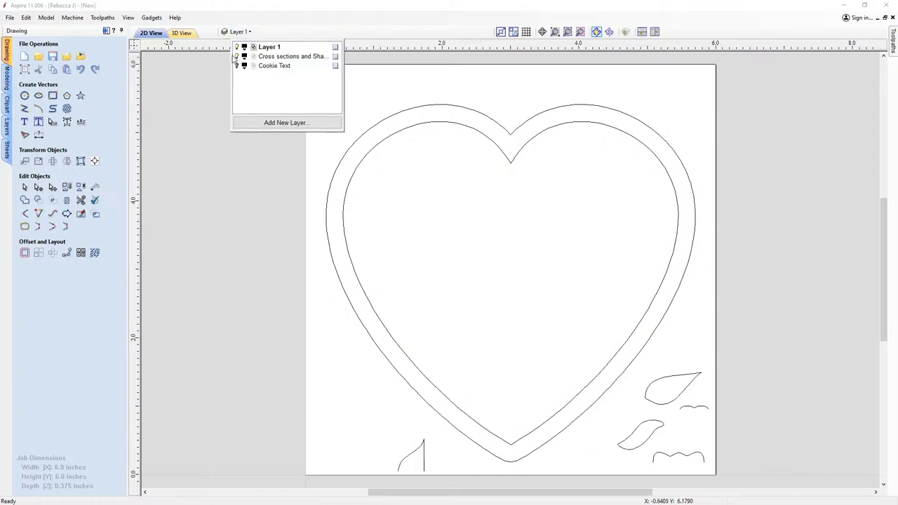
pyautogui.click(419, 214)
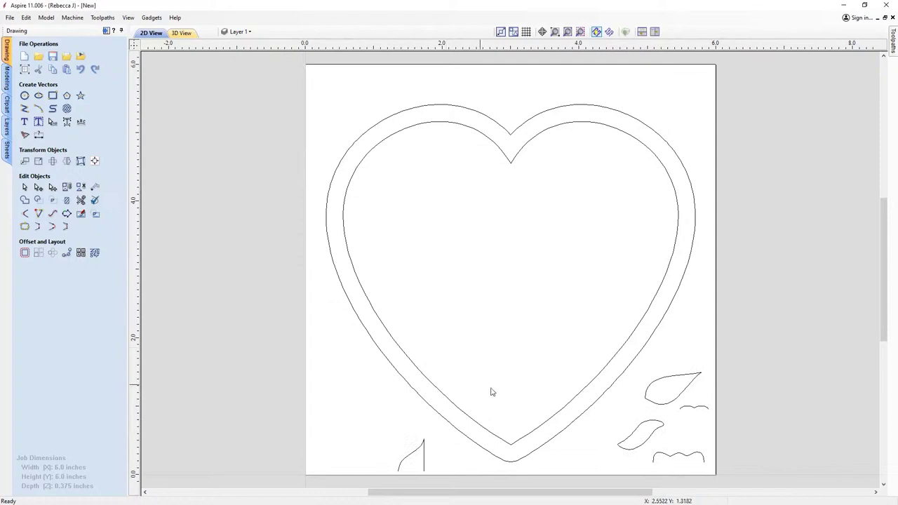
# - Examine the two open curves and nodes forming the S-shaped leaf outline, along with the cross-section curve below it
pyautogui.click(636, 438)
pyautogui.scroll(4, 642, 447)
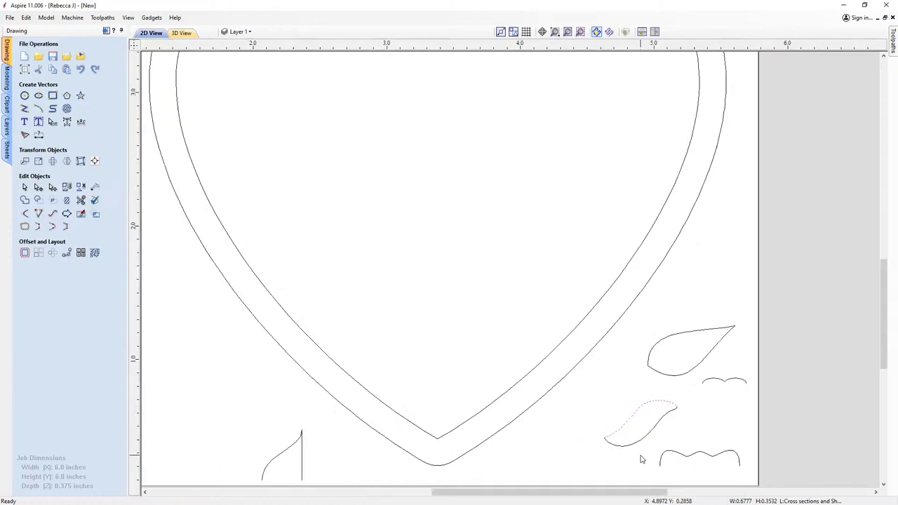
pyautogui.press('n')
pyautogui.scroll(2, 635, 442)
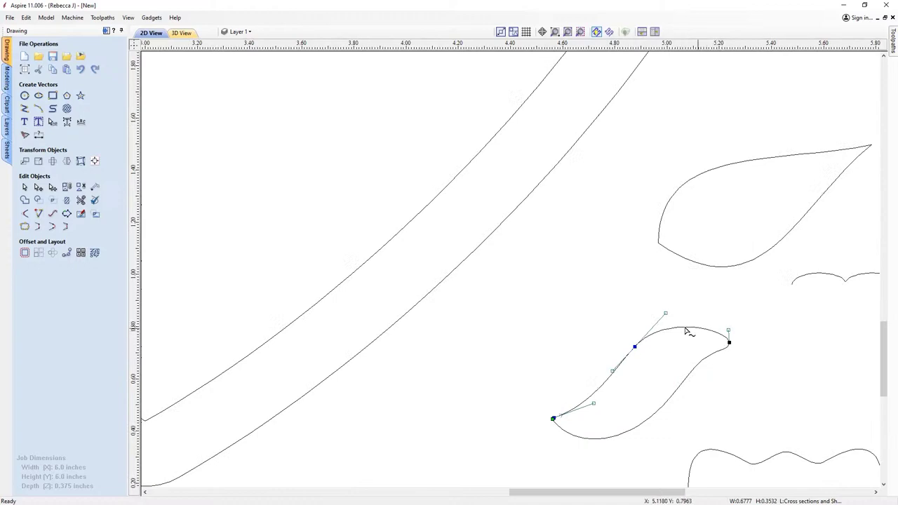
pyautogui.click(614, 440)
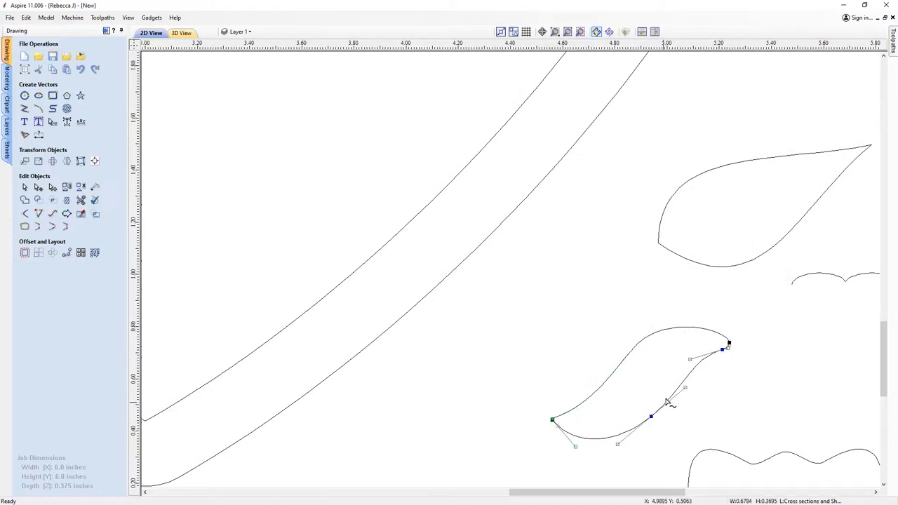
pyautogui.click(639, 413)
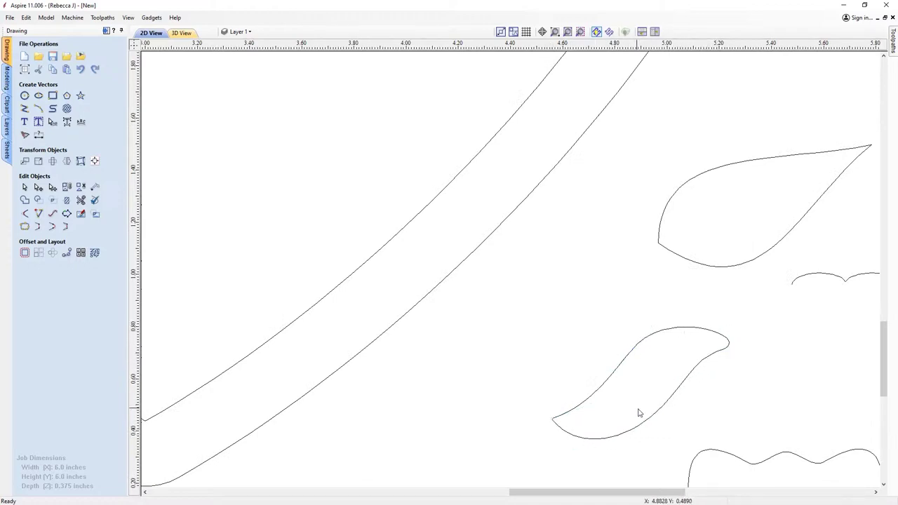
pyautogui.scroll(-3, 610, 396)
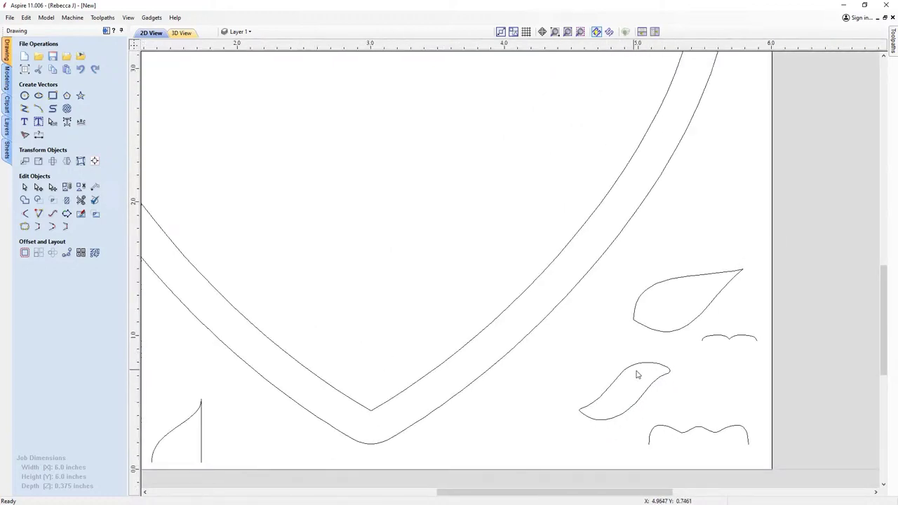
pyautogui.click(635, 408)
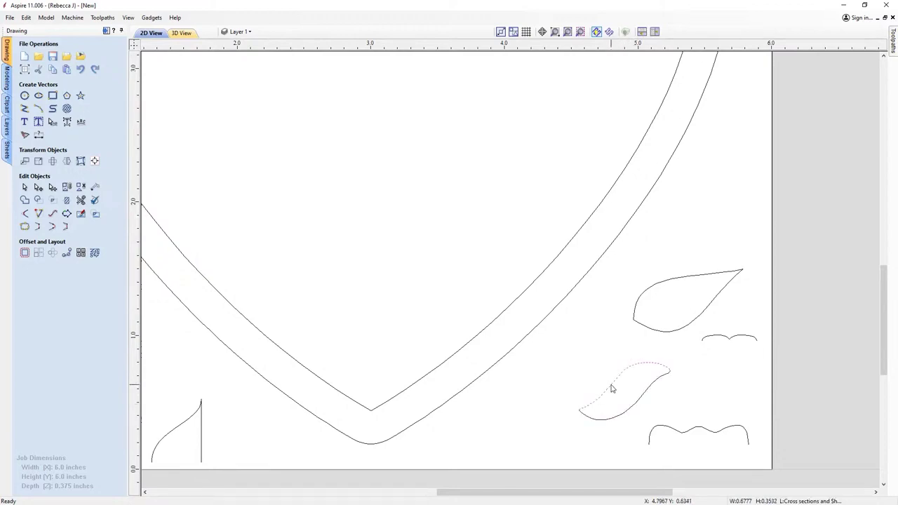
pyautogui.click(652, 443)
pyautogui.click(676, 407)
pyautogui.scroll(-2, 676, 407)
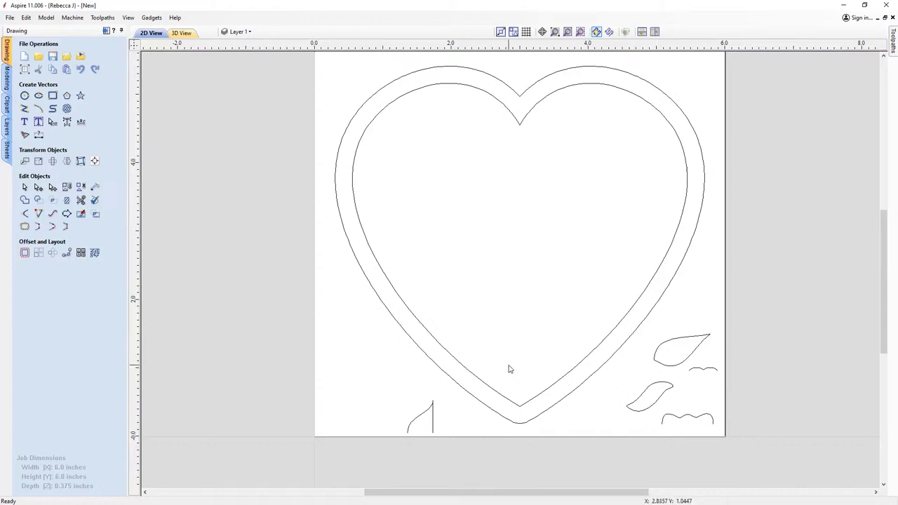
# - Fit the whole job in the 2D view, show the 2D and 3D views side by side, and bring up the modeling tools
pyautogui.press('F3')
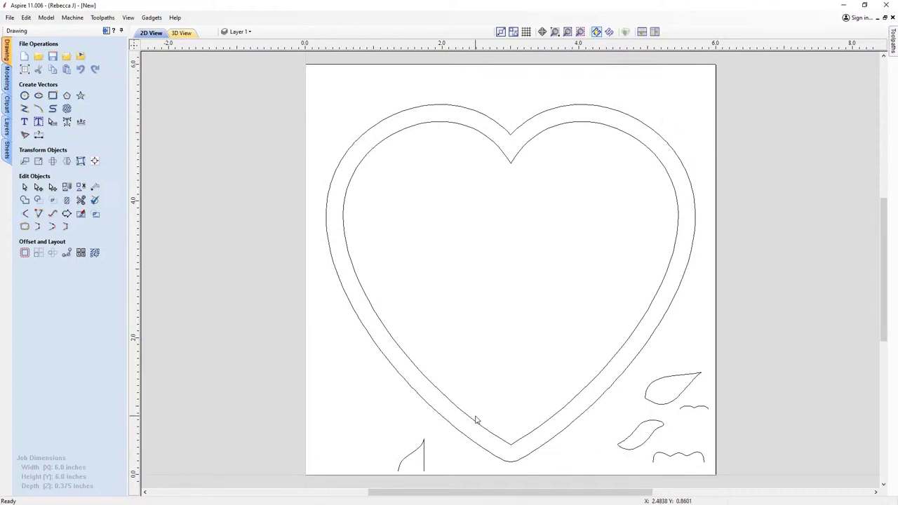
pyautogui.click(655, 32)
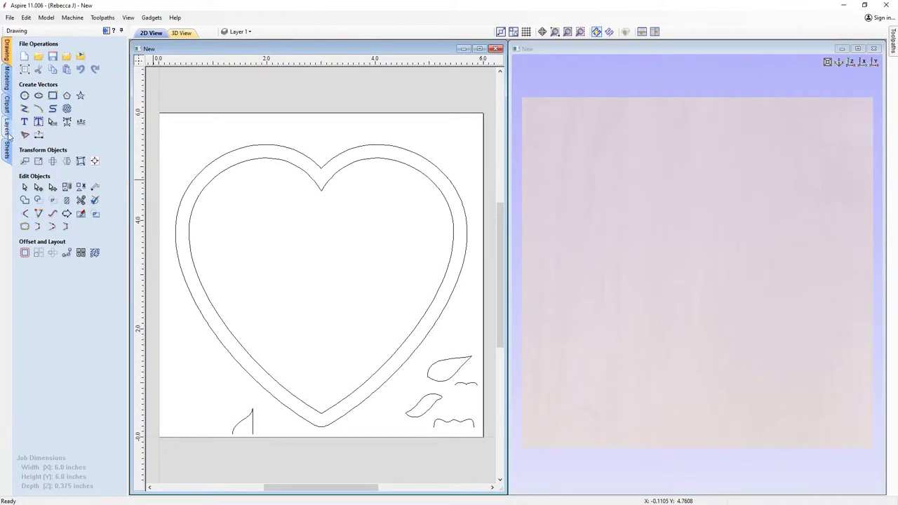
pyautogui.click(7, 83)
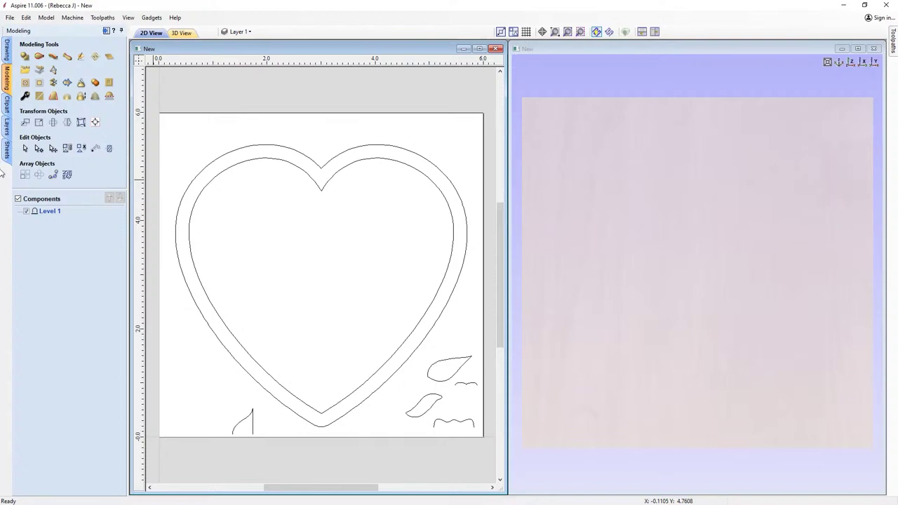
# - Create a flat component named Base from the outer heart with a 0.125-inch base height, and clear the selection
pyautogui.click(306, 157)
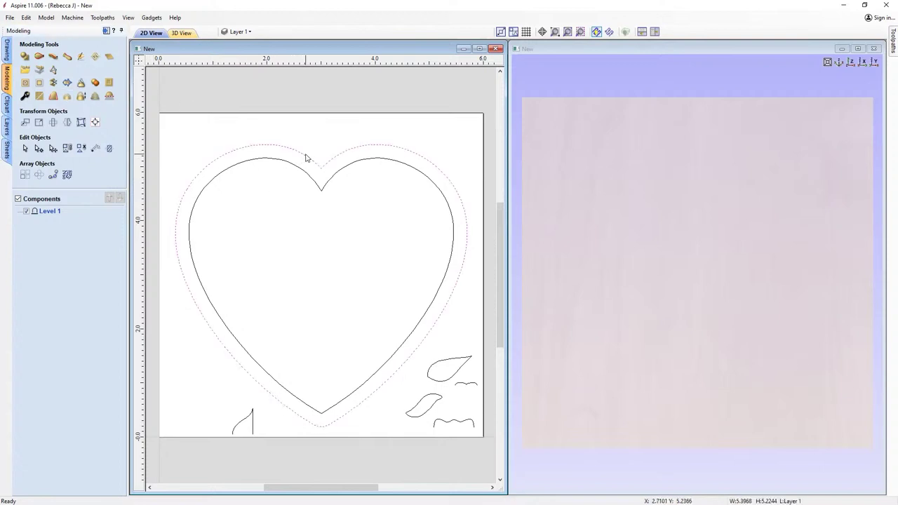
pyautogui.click(25, 57)
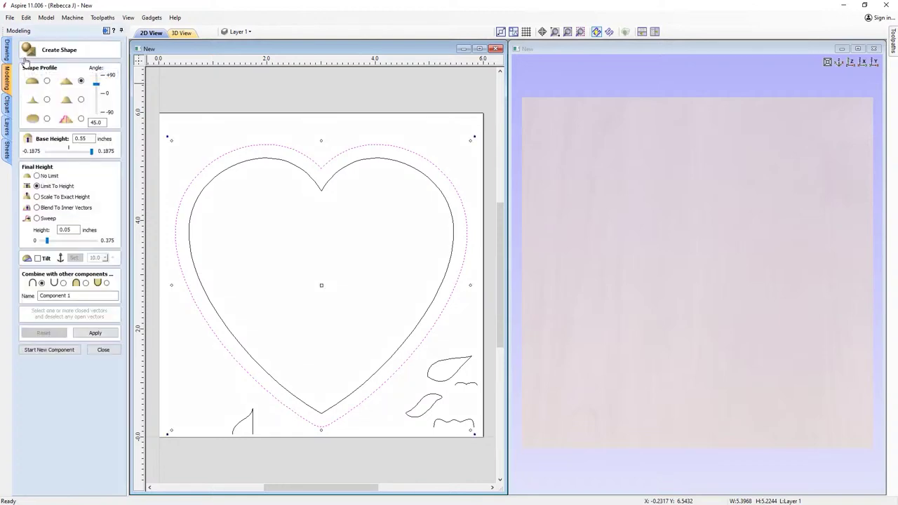
pyautogui.click(47, 118)
pyautogui.doubleClick(90, 138)
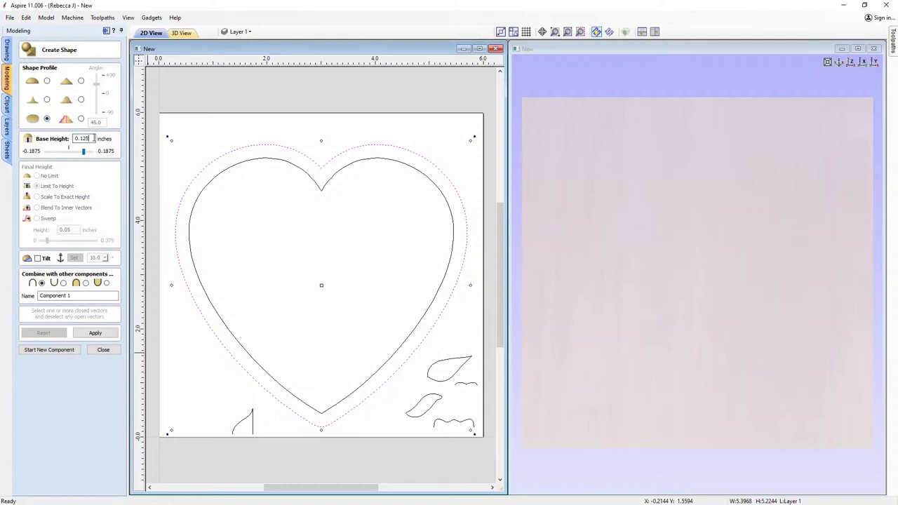
pyautogui.tripleClick(57, 299)
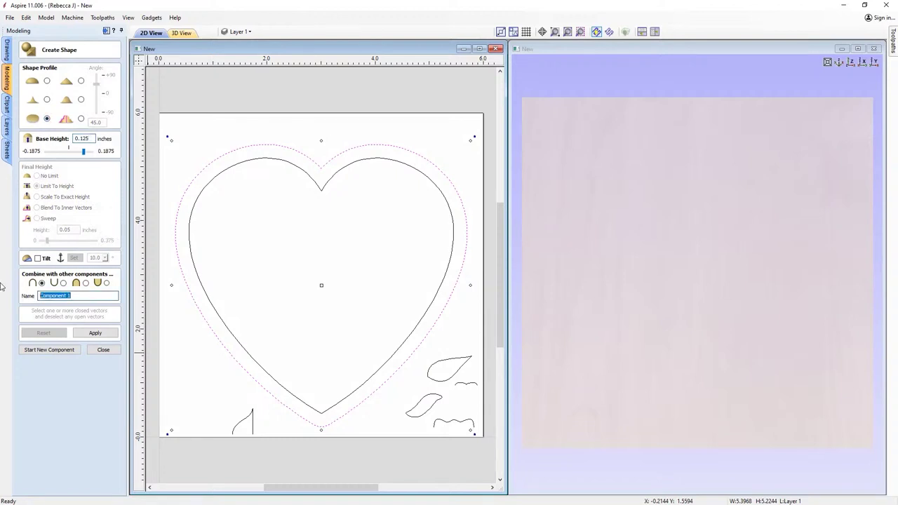
pyautogui.write('Base')
pyautogui.click(79, 334)
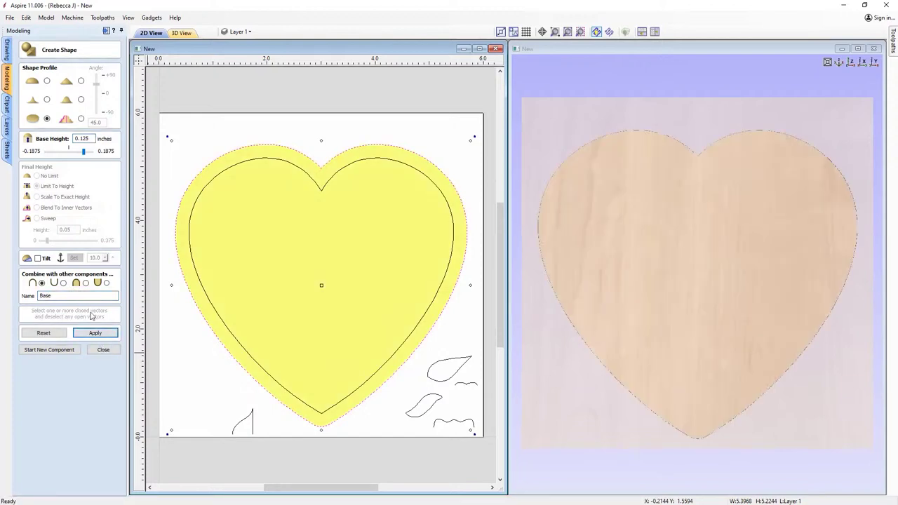
pyautogui.click(103, 349)
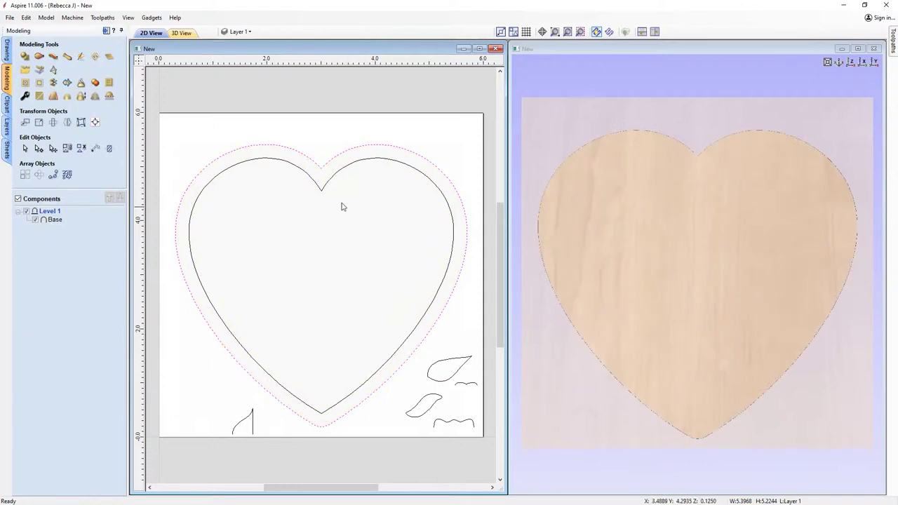
pyautogui.click(49, 295)
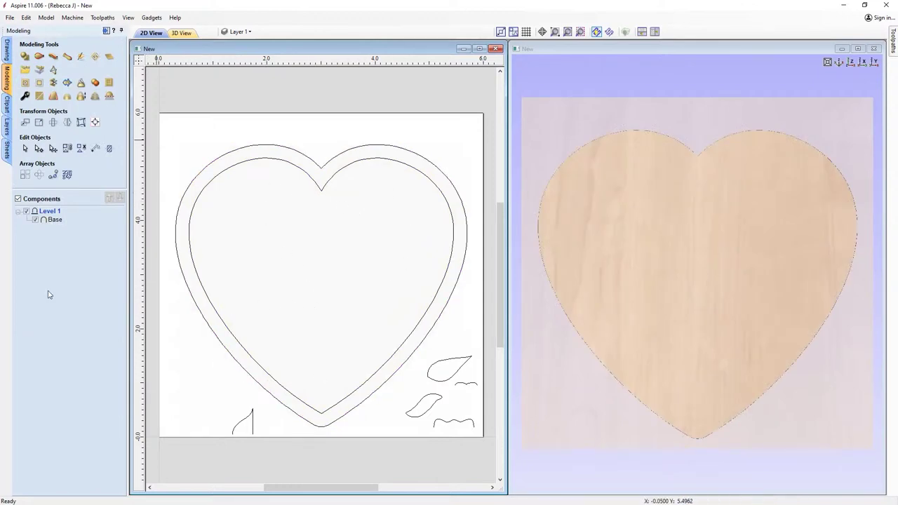
# - Create a component from the bitmap Gingerbread_cookies-2.jpg and select it in the 2D view
pyautogui.click(41, 72)
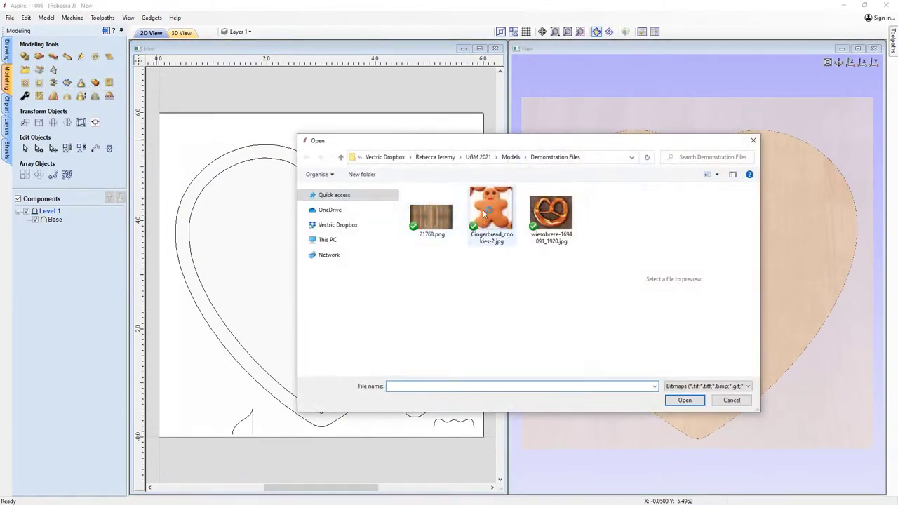
pyautogui.click(483, 210)
pyautogui.click(684, 401)
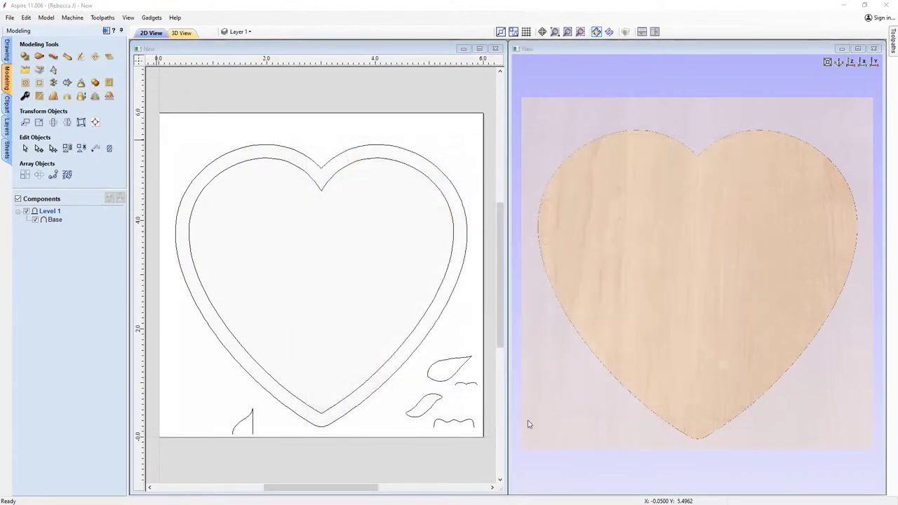
pyautogui.scroll(-5, 323, 303)
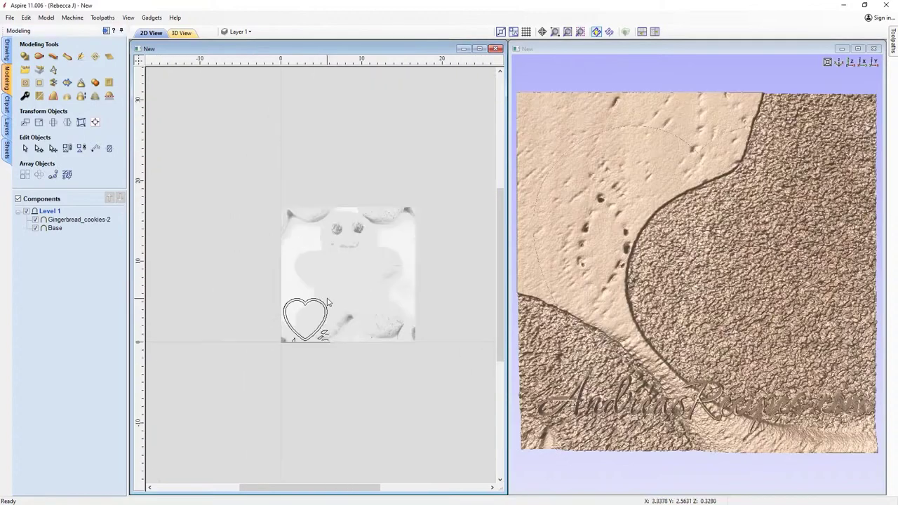
pyautogui.click(381, 258)
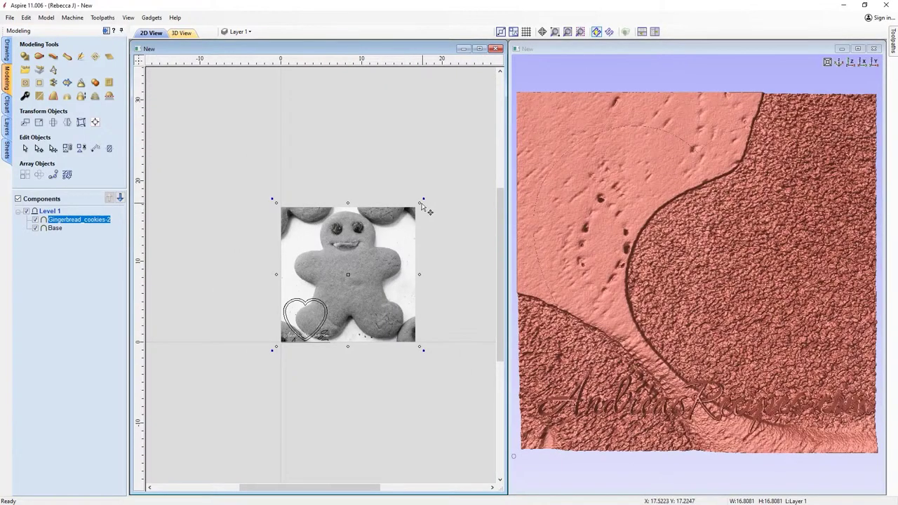
# - Resize the gingerbread texture component to about 10.66 inches square over the heart vectors and trim it to the Base component's heart shape
pyautogui.moveTo(423, 206); pyautogui.dragTo(313, 256)
pyautogui.scroll(5, 285, 339)
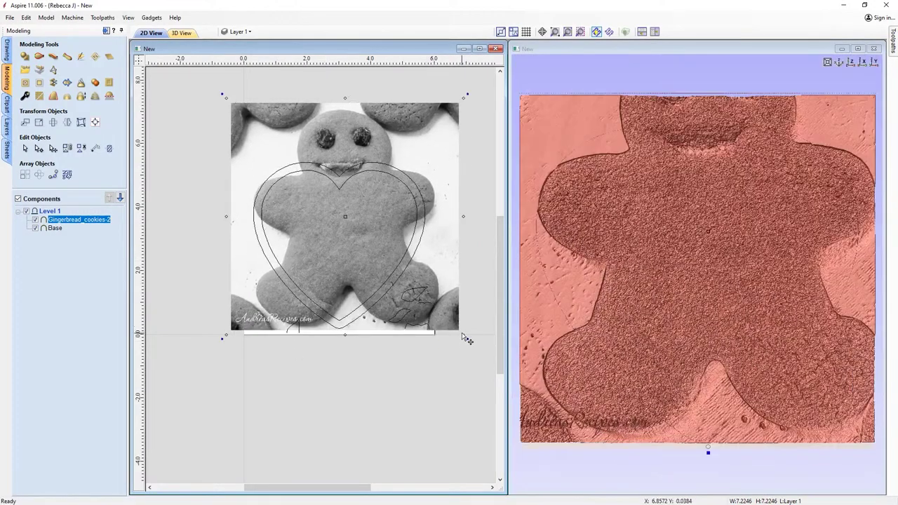
pyautogui.moveTo(466, 339); pyautogui.dragTo(497, 386)
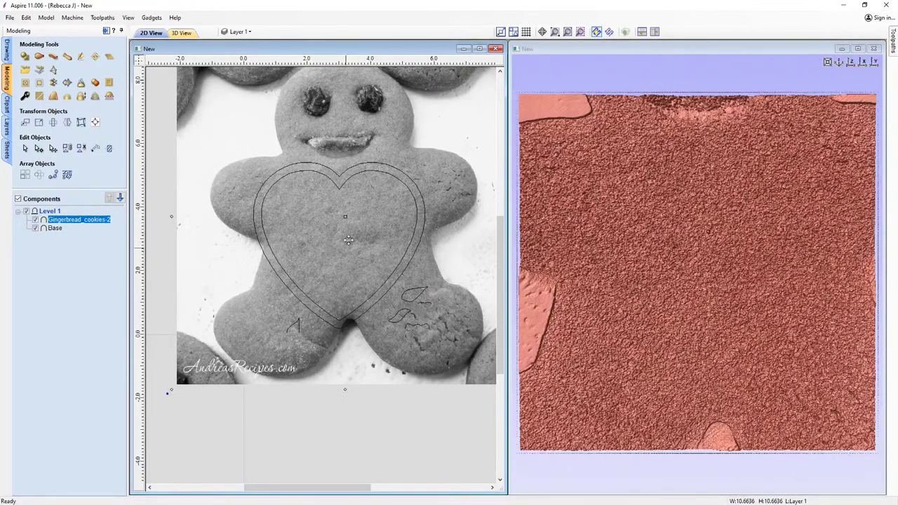
pyautogui.keyDown('ctrl'); pyautogui.click(55, 228); pyautogui.keyUp('ctrl')
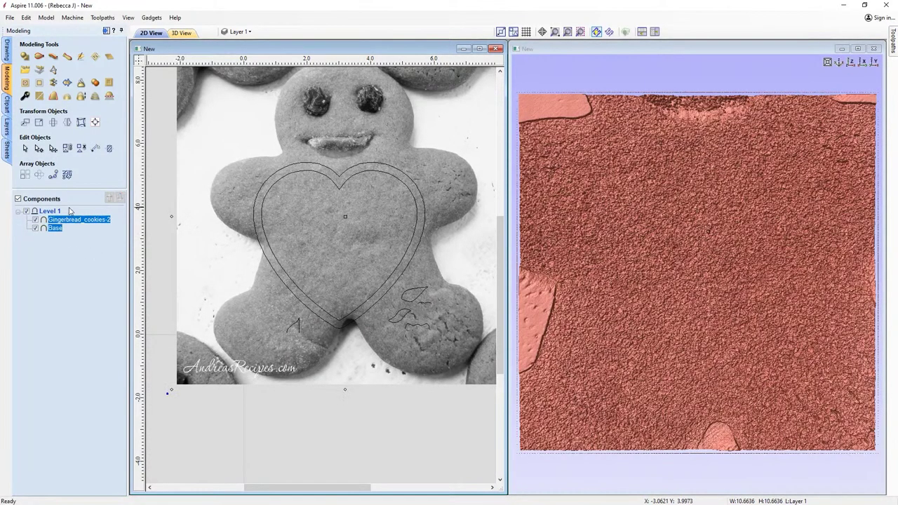
pyautogui.click(40, 84)
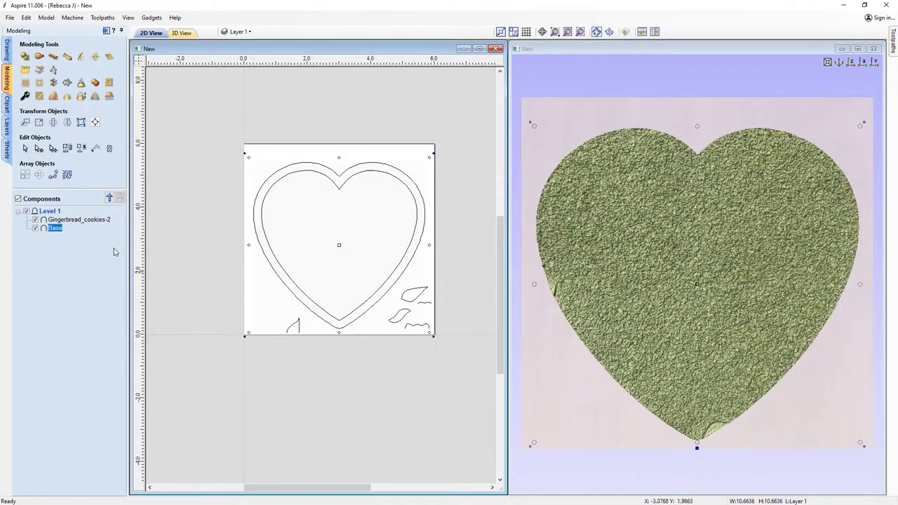
# - Smooth the trimmed gingerbread texture component at the maximum amount, preserving its transparency
pyautogui.click(99, 219)
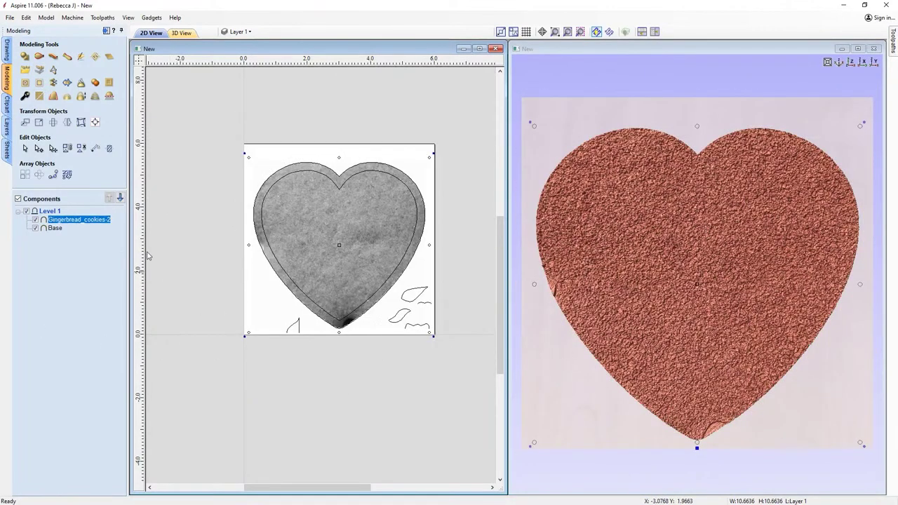
pyautogui.click(39, 96)
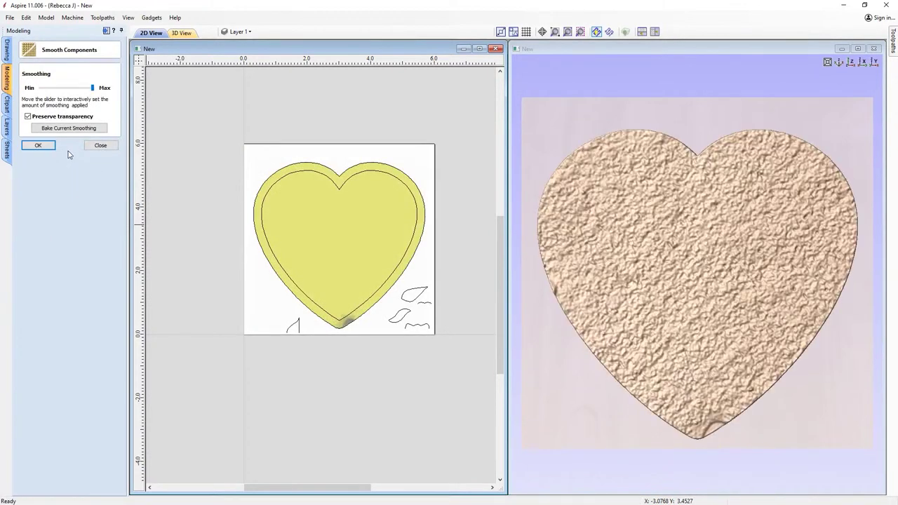
pyautogui.click(84, 146)
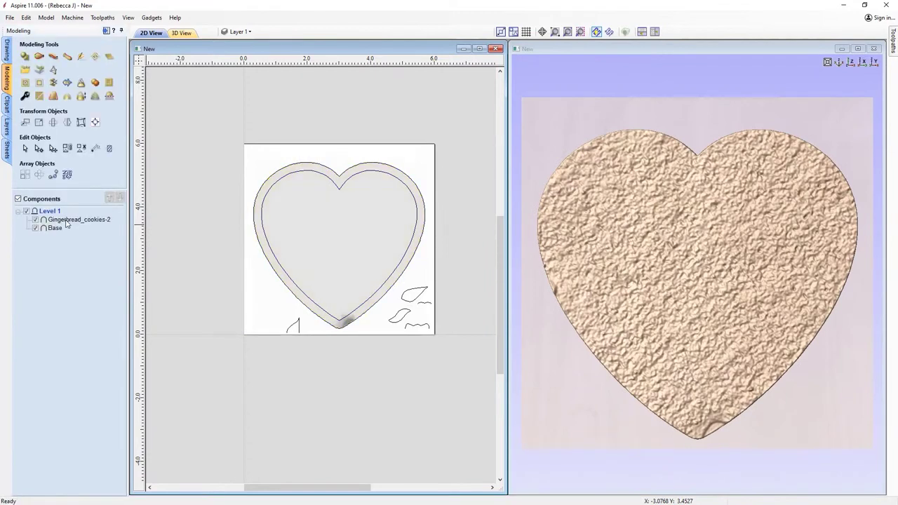
# - Set the shape height of the Gingerbread_cookies-2 component to 0.05 inches
pyautogui.click(67, 221)
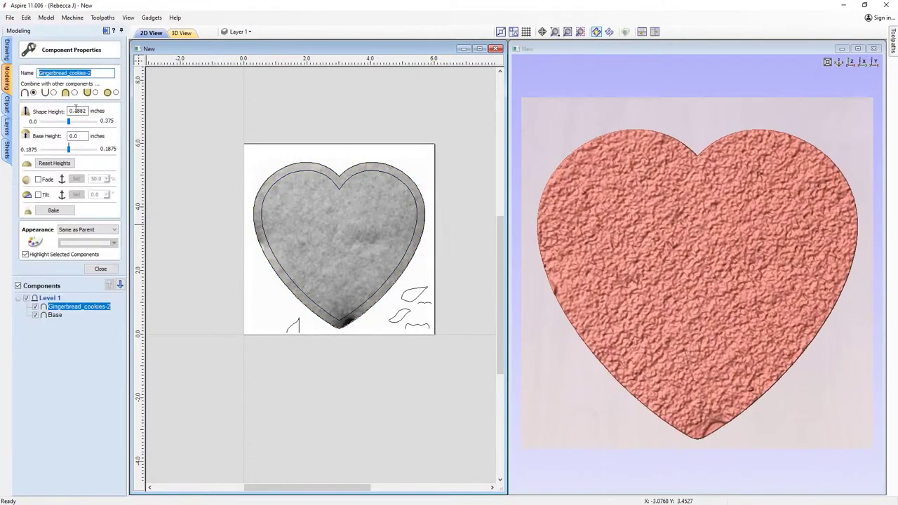
pyautogui.doubleClick(75, 111)
pyautogui.write('0.05')
pyautogui.press('Return')
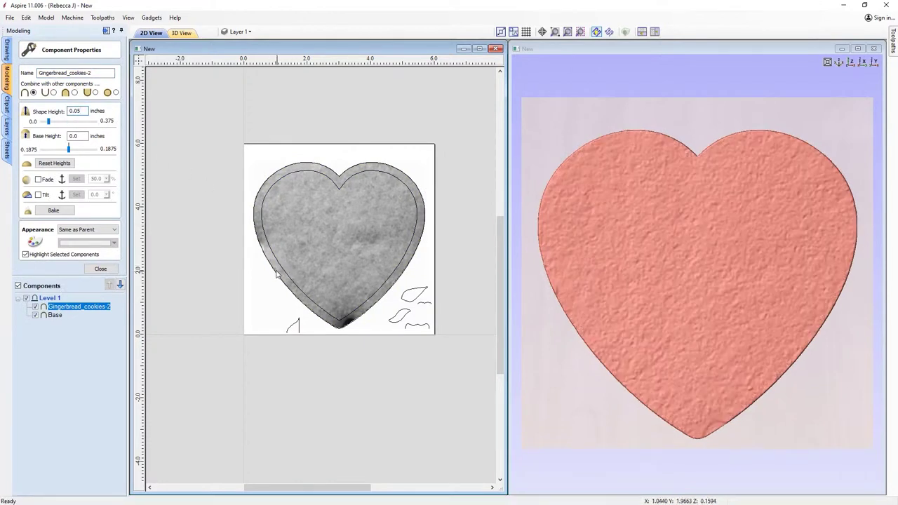
pyautogui.click(587, 447)
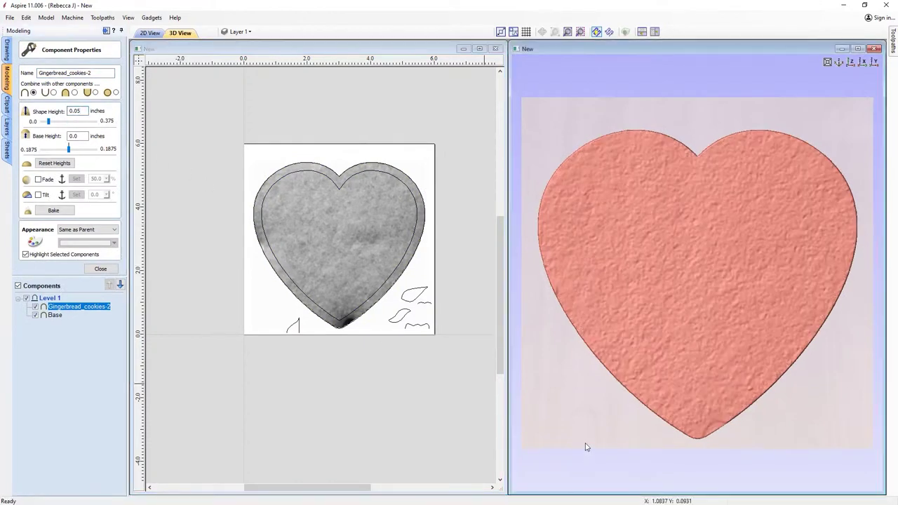
pyautogui.click(100, 269)
pyautogui.click(554, 395)
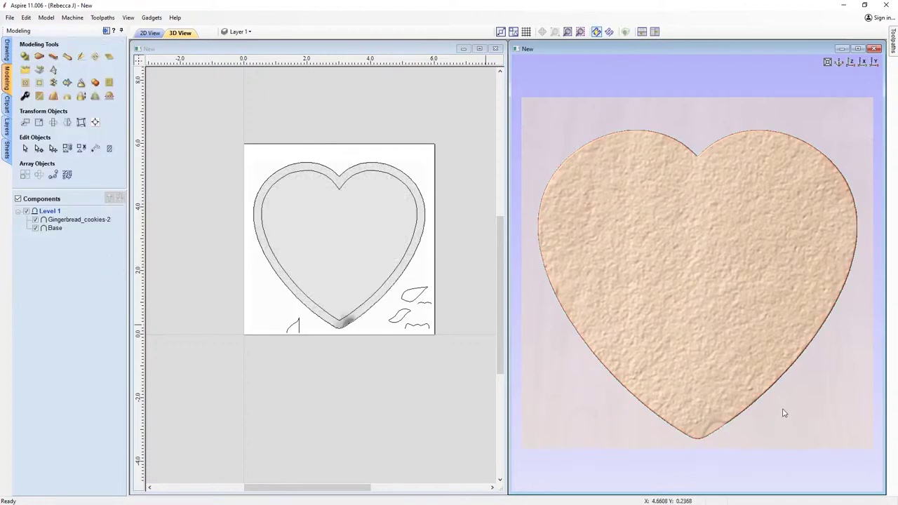
pyautogui.moveTo(781, 415); pyautogui.dragTo(762, 427)
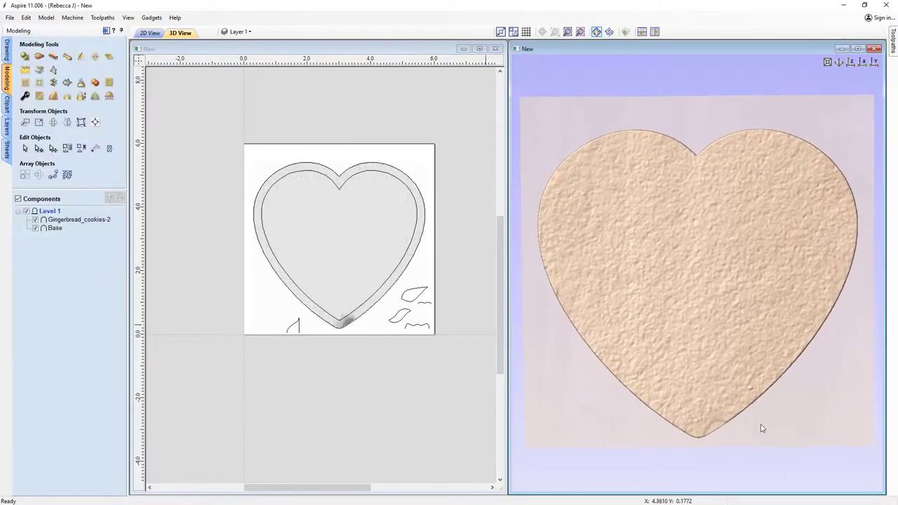
pyautogui.click(850, 64)
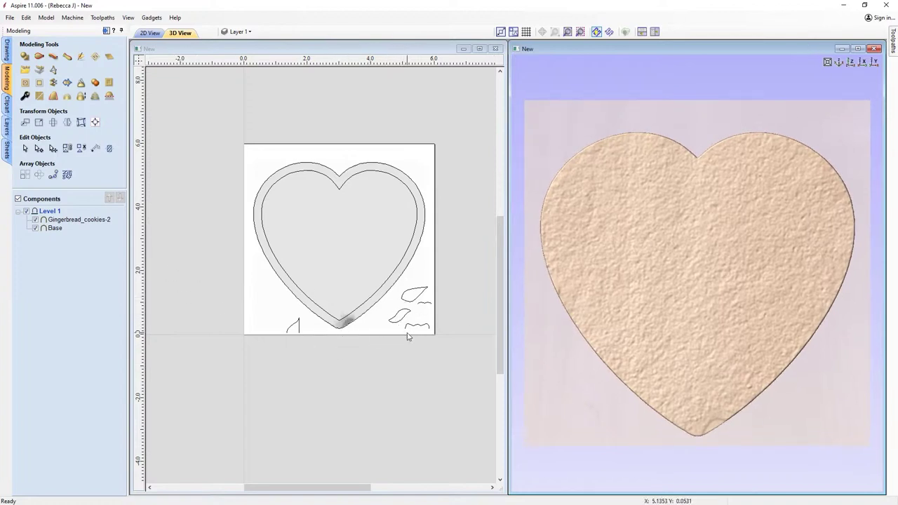
# - Rename the component level holding the gingerbread texture and heart base as Base
pyautogui.scroll(3, 408, 330)
pyautogui.scroll(-3, 393, 316)
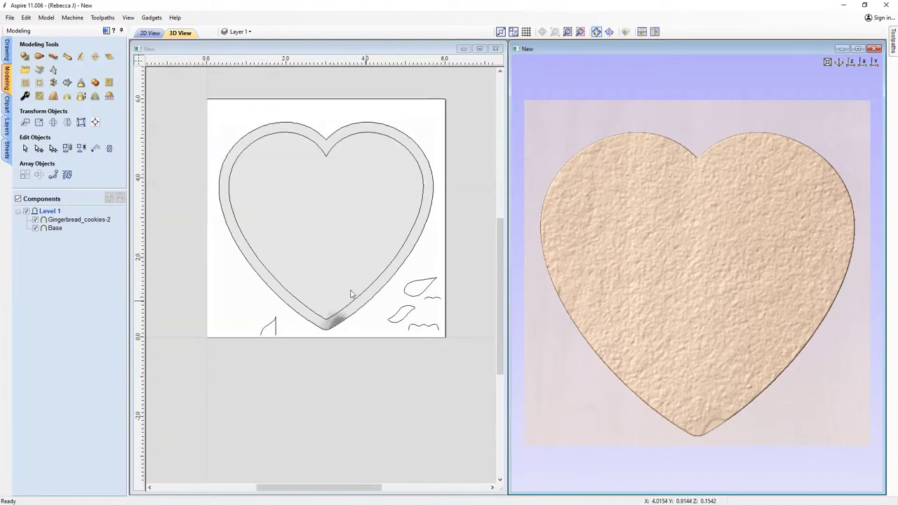
pyautogui.rightClick(48, 213)
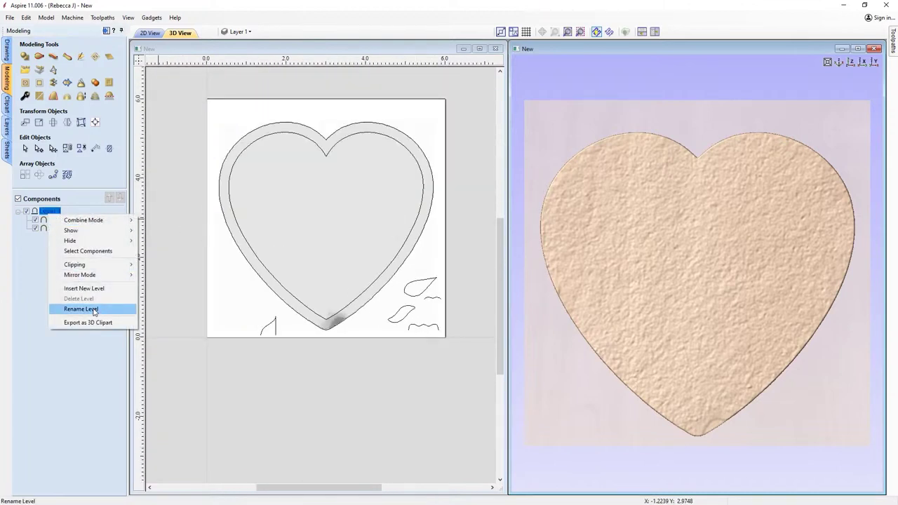
pyautogui.click(92, 311)
pyautogui.write('Base')
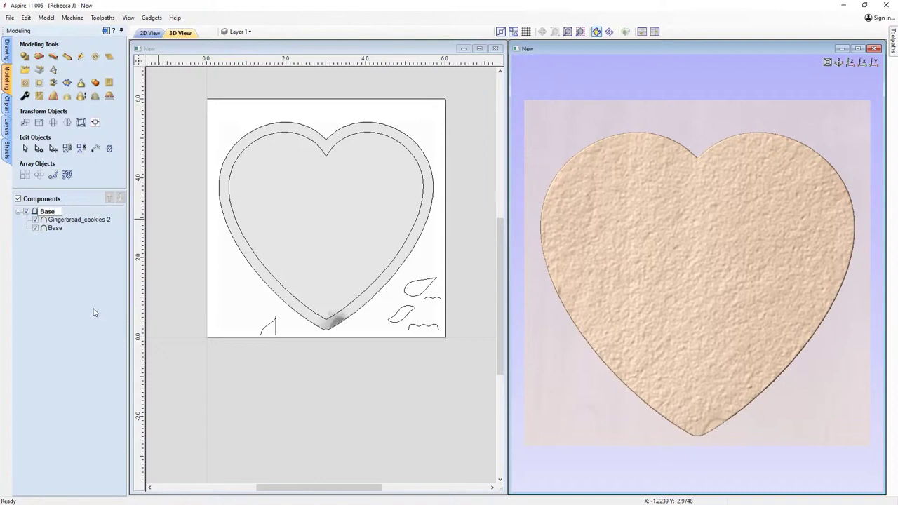
pyautogui.press('Return')
# - Insert a new component level named Piping and hide the Base level with its components
pyautogui.rightClick(47, 214)
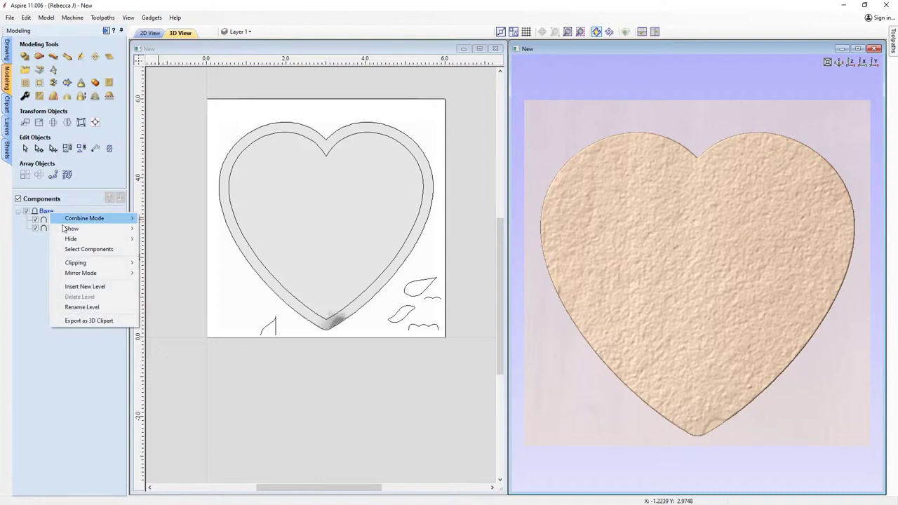
pyautogui.click(91, 286)
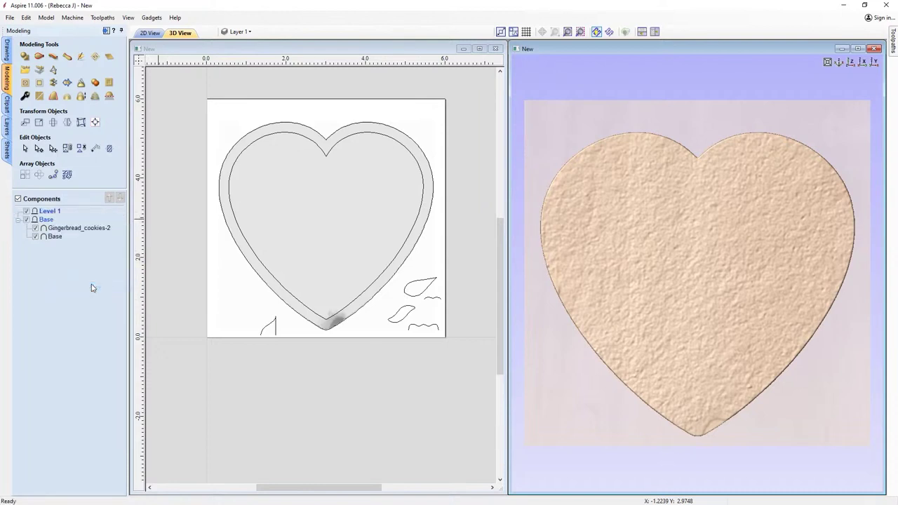
pyautogui.click(27, 219)
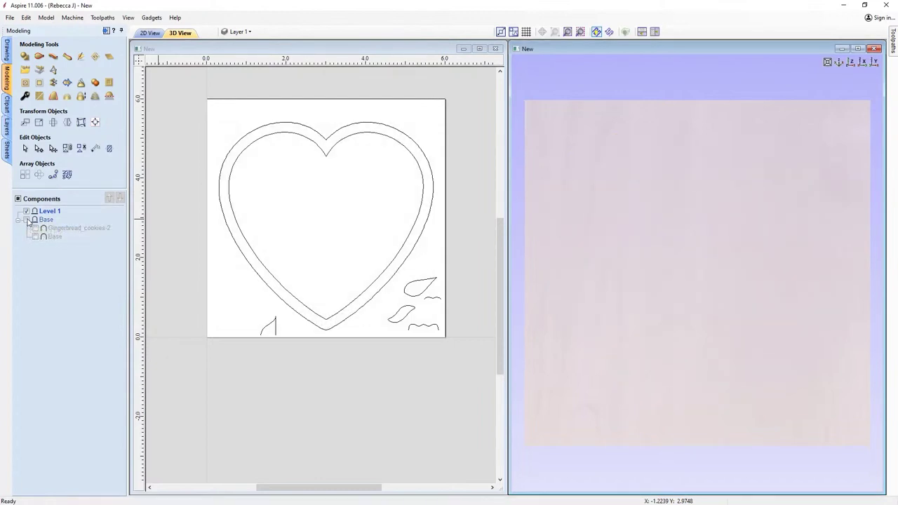
pyautogui.click(52, 212)
pyautogui.rightClick(59, 219)
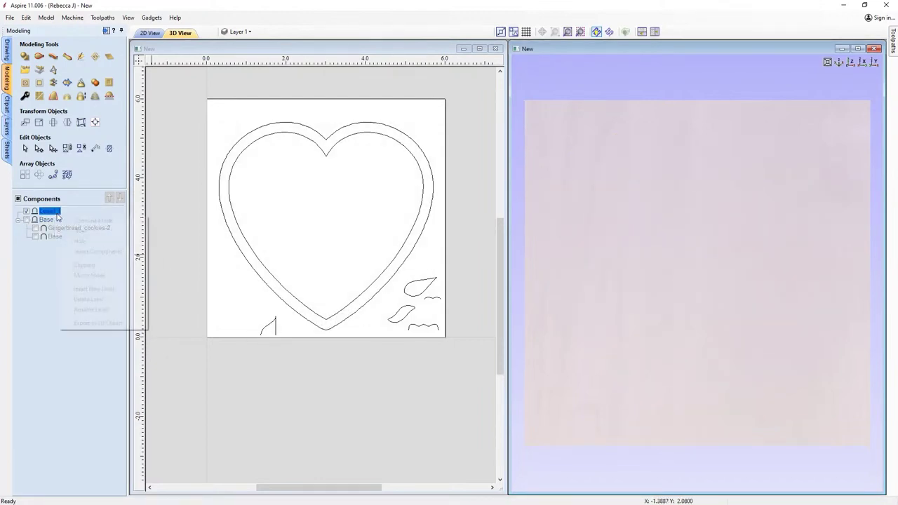
pyautogui.click(92, 310)
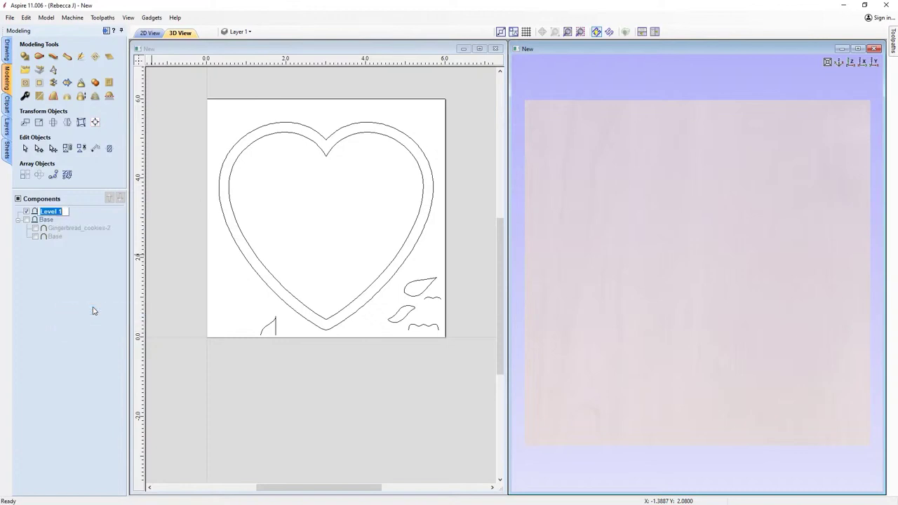
pyautogui.write('Piping')
pyautogui.press('Return')
# - Start a Two Rail Sweep using the two open curves of the S-shaped leaf as drive rails
pyautogui.click(40, 56)
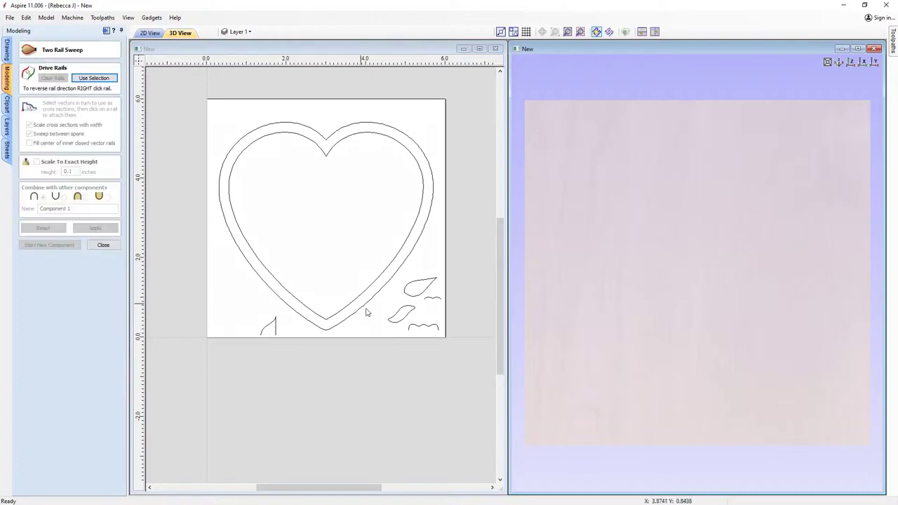
pyautogui.click(401, 315)
pyautogui.click(402, 316)
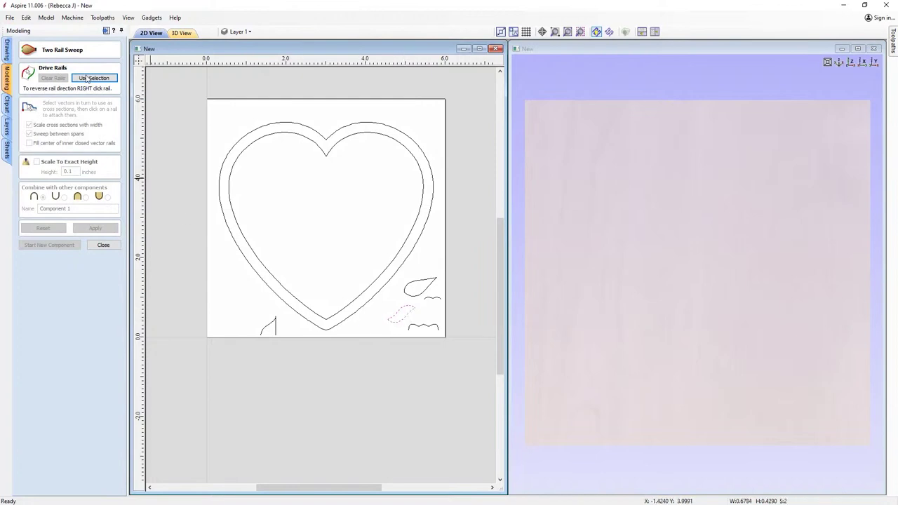
pyautogui.click(85, 79)
# - Sweep the wavy cross-section below the S-shaped leaf along its rails to create the piping component, and check its shape in 3D
pyautogui.scroll(1, 382, 356)
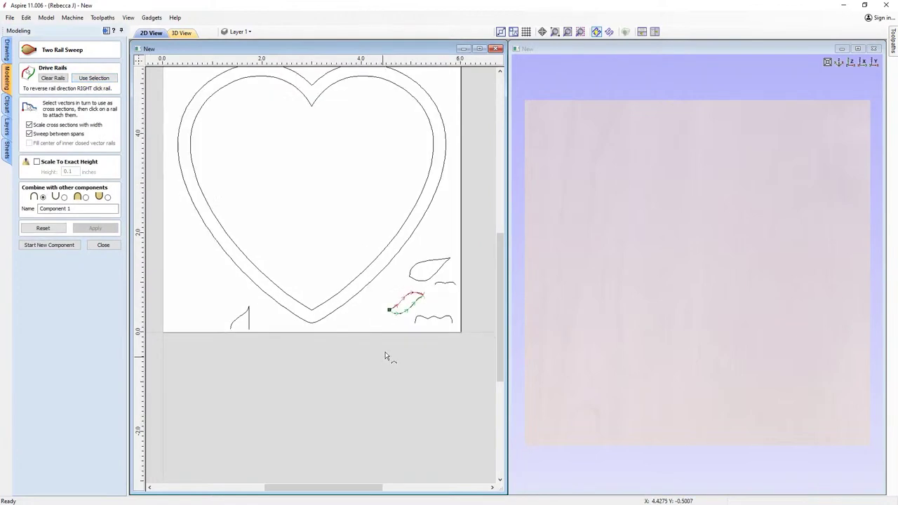
pyautogui.scroll(1, 384, 357)
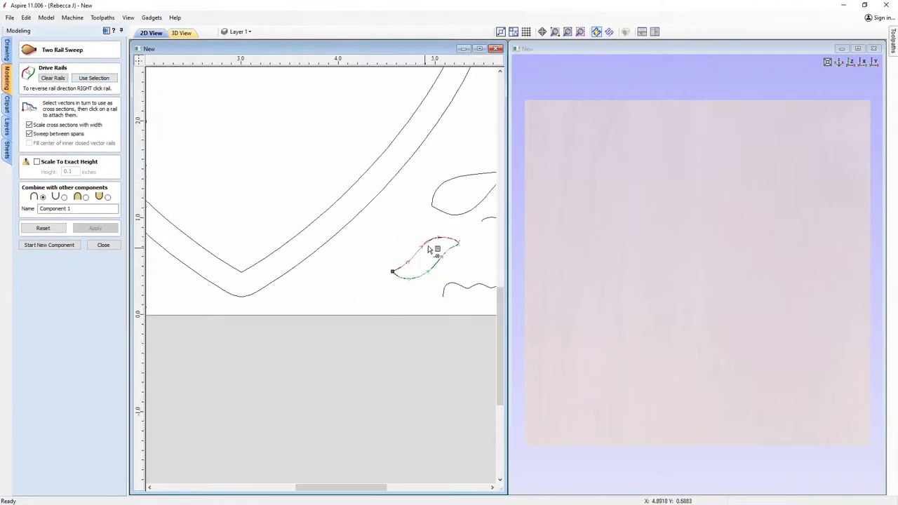
pyautogui.scroll(-1, 377, 287)
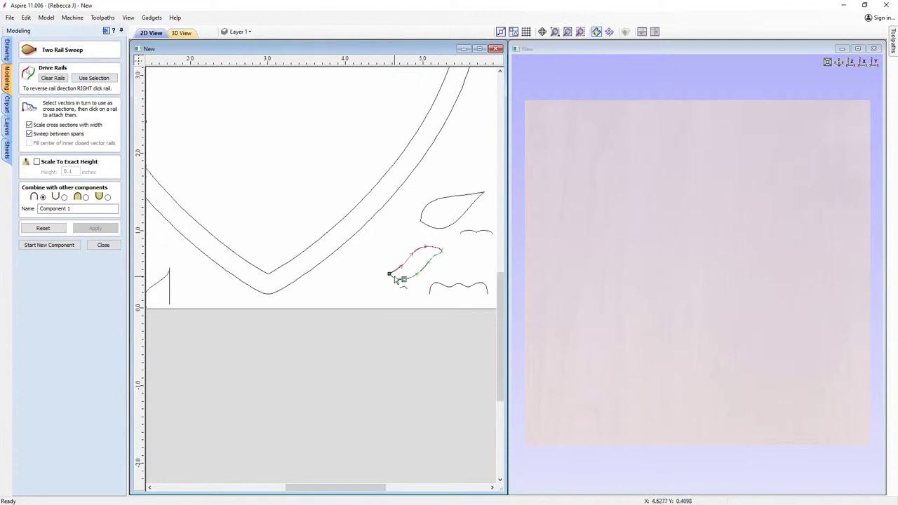
pyautogui.click(456, 288)
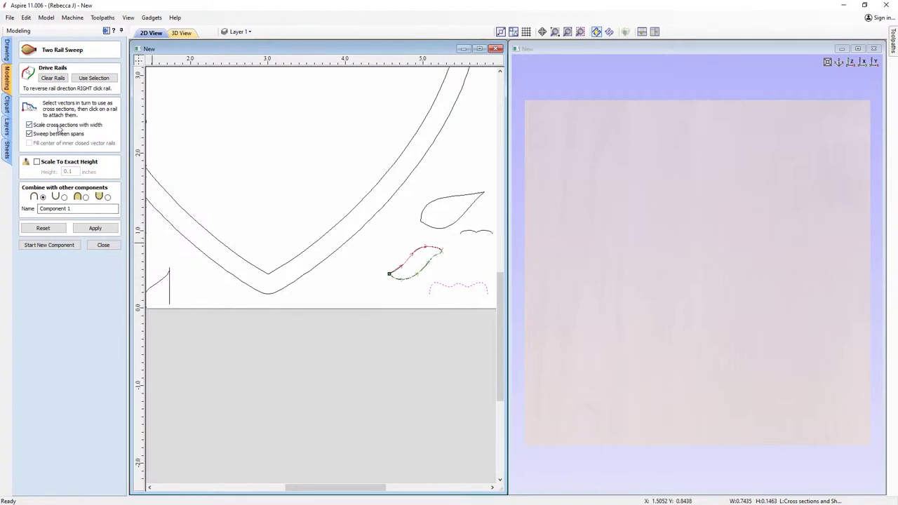
pyautogui.click(97, 230)
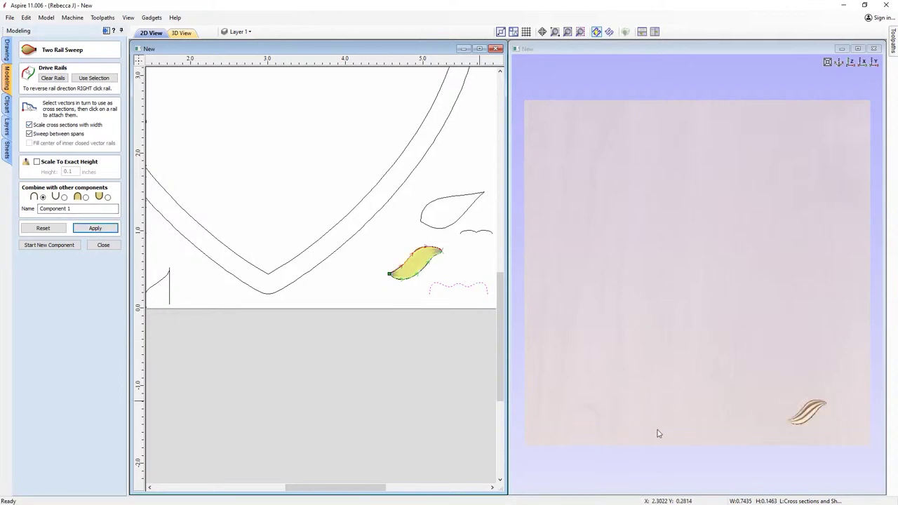
pyautogui.moveTo(814, 437); pyautogui.dragTo(820, 418)
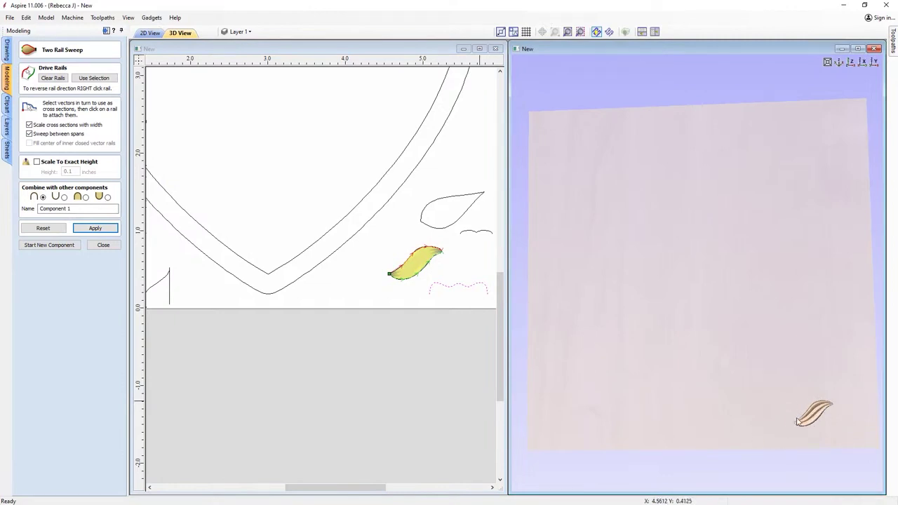
# - Name the swept leaf component Single Piping and finish the Two Rail Sweep
pyautogui.moveTo(79, 209); pyautogui.dragTo(23, 210)
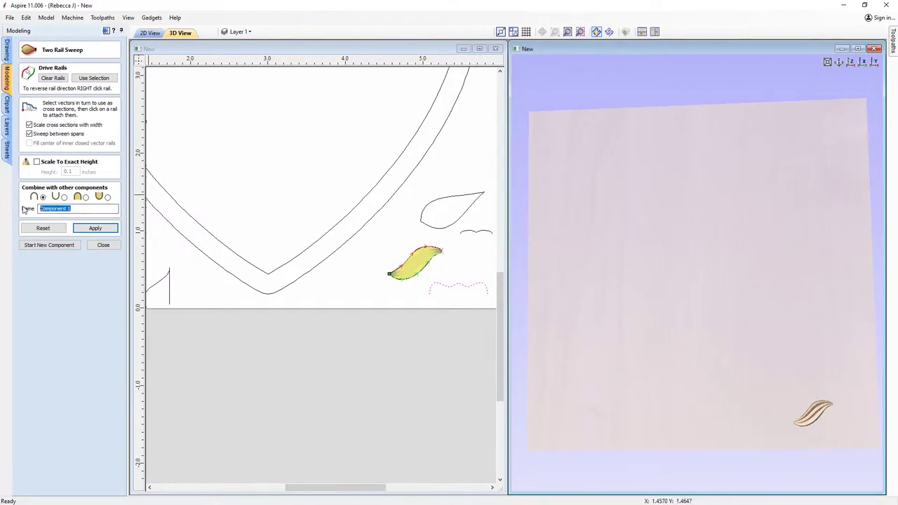
pyautogui.write('Sl')
pyautogui.click(95, 228)
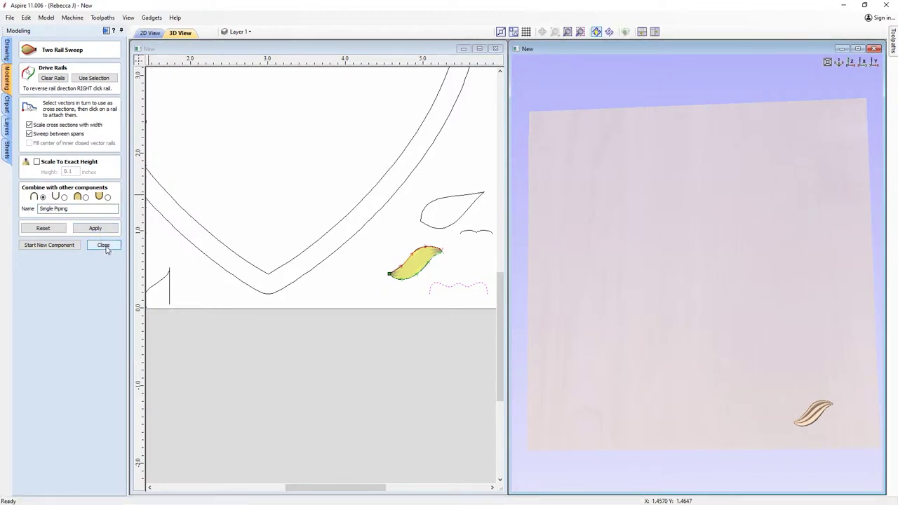
pyautogui.click(106, 247)
# - Copy the Single Piping component along the inner heart vector at an even 0.2-inch spacing, aligned to the curve on a new layer
pyautogui.scroll(-4, 350, 327)
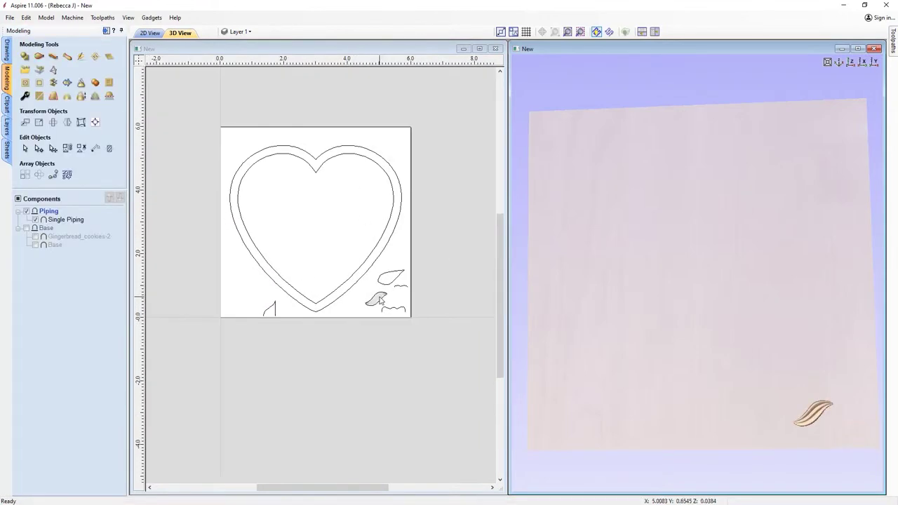
pyautogui.click(379, 299)
pyautogui.keyDown('shift'); pyautogui.click(338, 161); pyautogui.keyUp('shift')
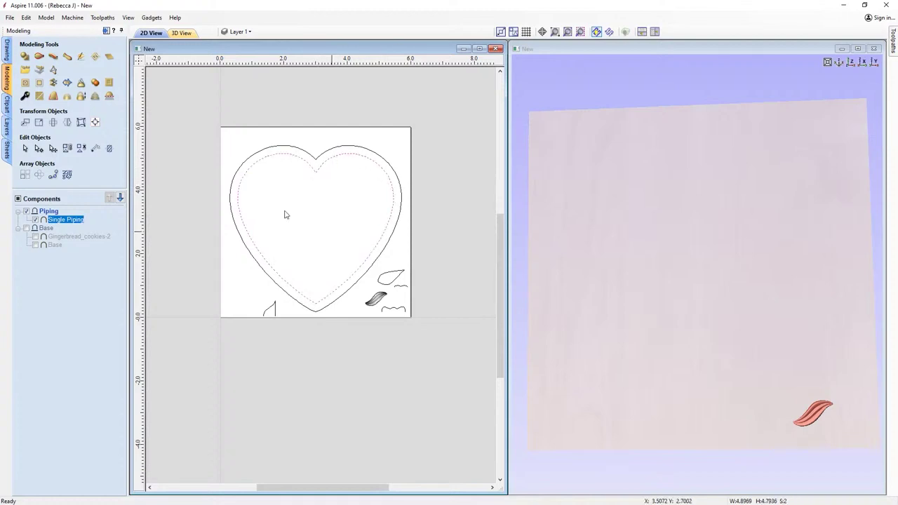
pyautogui.click(53, 175)
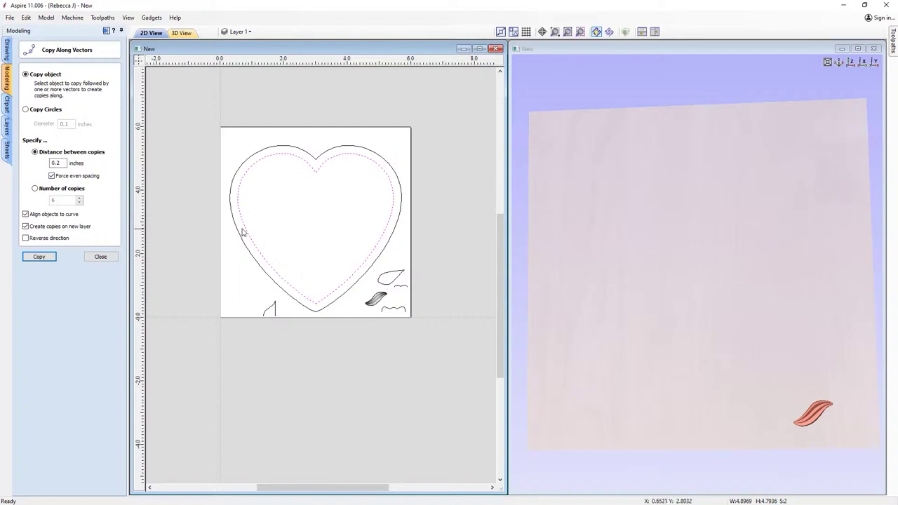
pyautogui.click(46, 258)
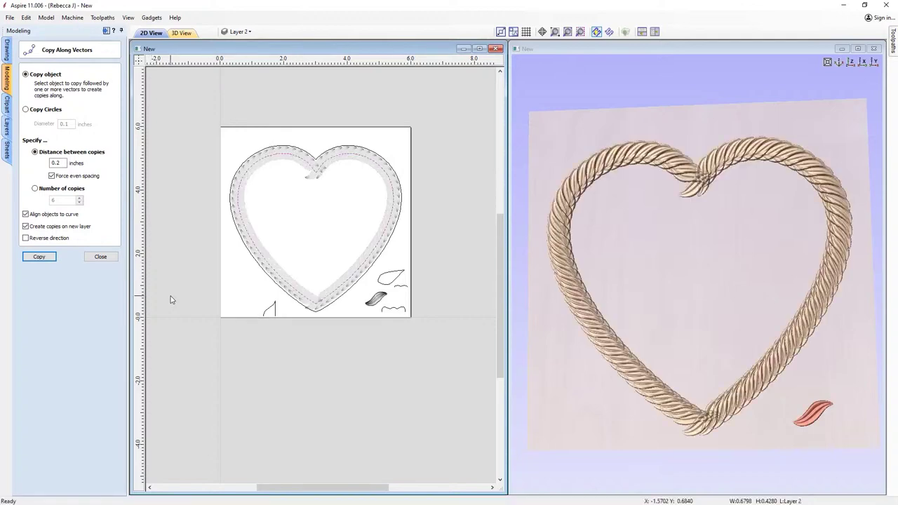
# - Undo the copied piping and set the original Single Piping component's combine mode to Merge
pyautogui.moveTo(672, 311); pyautogui.dragTo(604, 298)
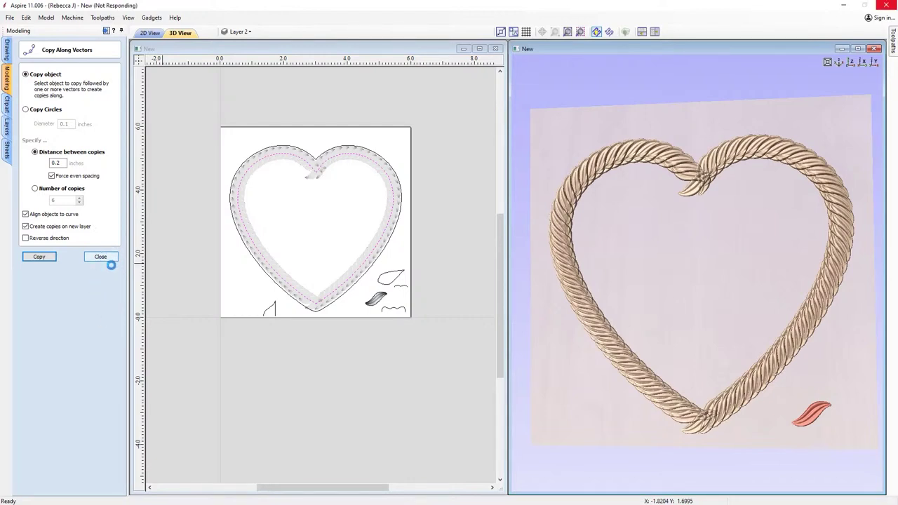
pyautogui.click(70, 221)
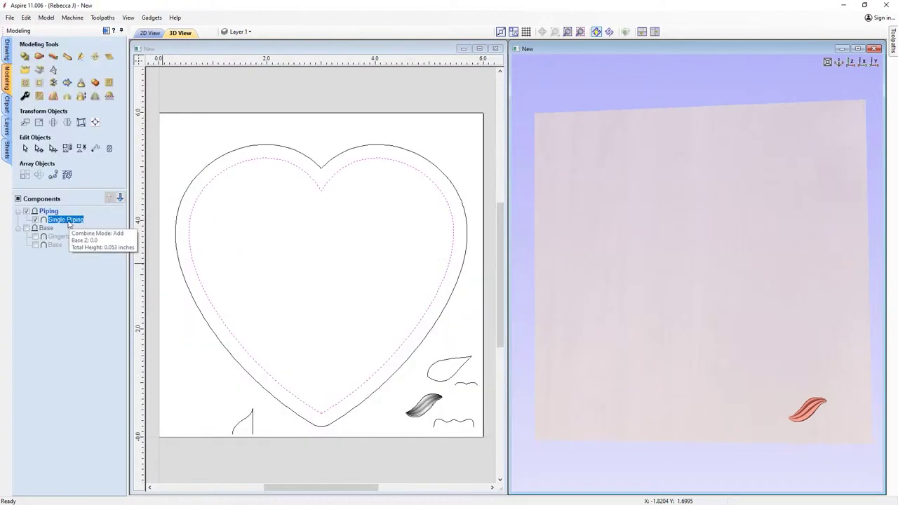
pyautogui.rightClick(69, 222)
pyautogui.moveTo(98, 228)
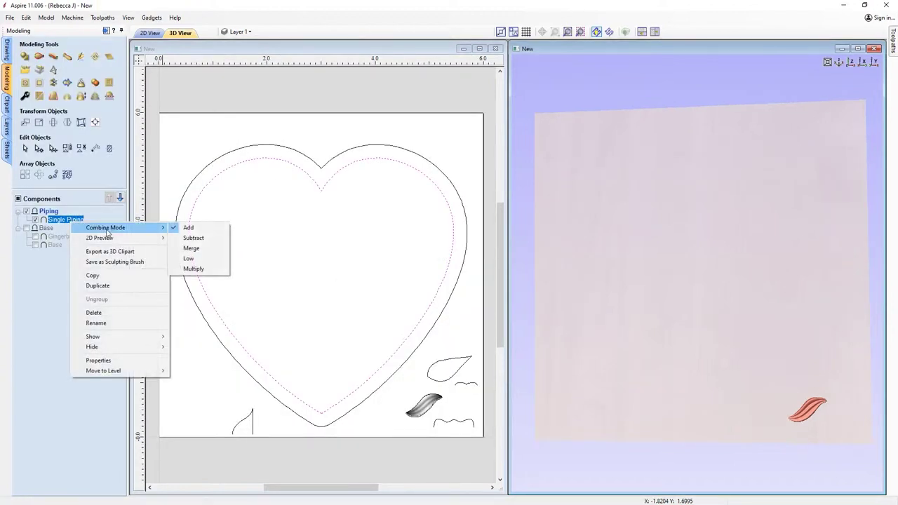
pyautogui.click(191, 249)
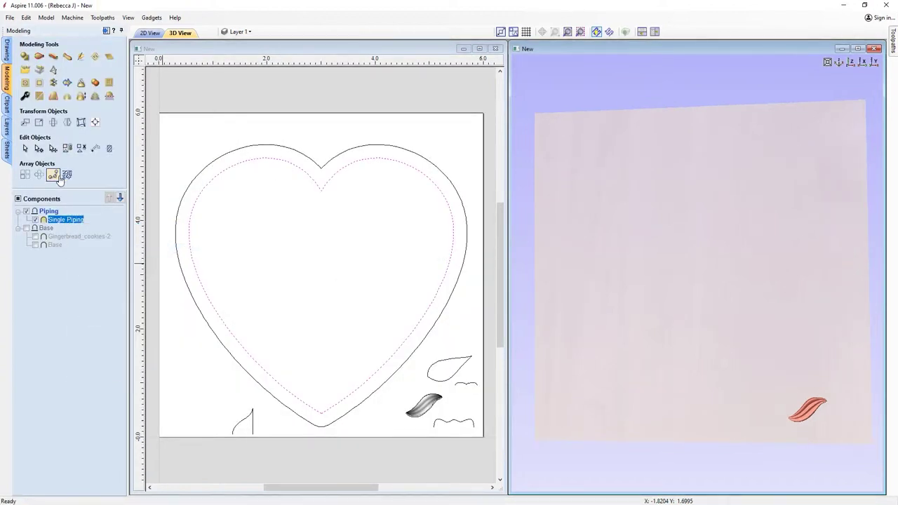
# - Copy the merged Single Piping component along the inner heart vector with even 0.2-inch spacing, aligned to the curve on a new layer
pyautogui.click(53, 174)
pyautogui.click(39, 256)
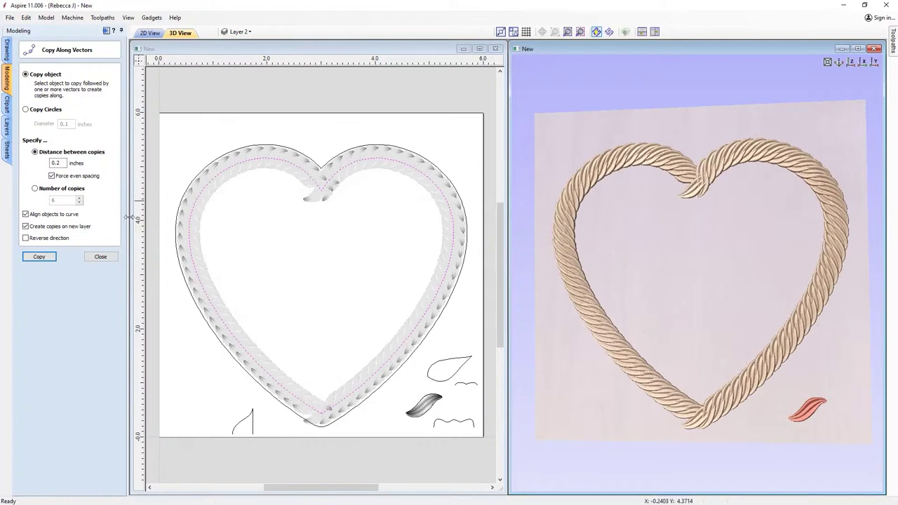
pyautogui.click(100, 257)
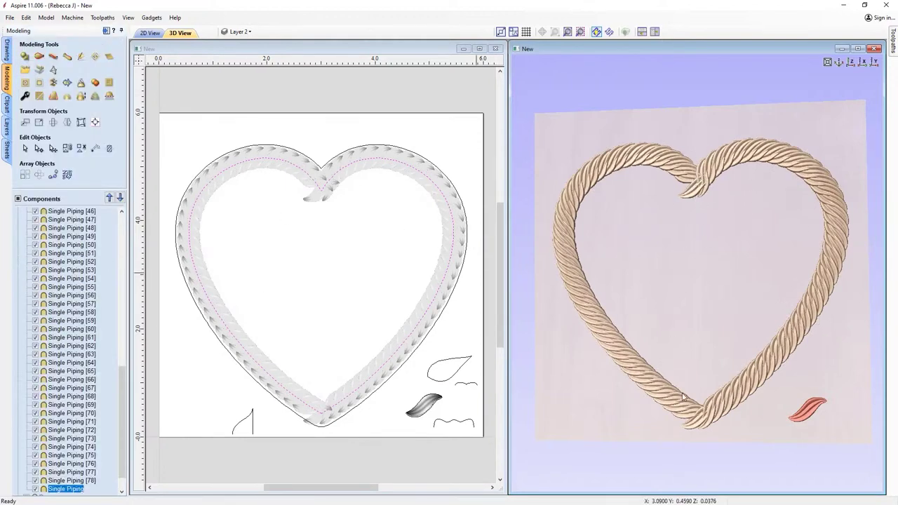
# - Delete all piping copies on the heart's left half, including the overlapping pieces at the bottom tip and top notch
pyautogui.click(286, 240)
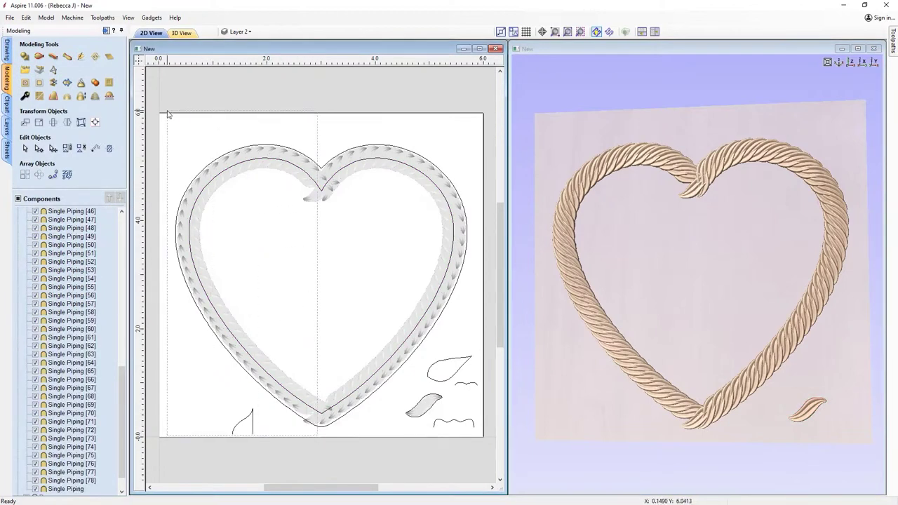
pyautogui.click(279, 289)
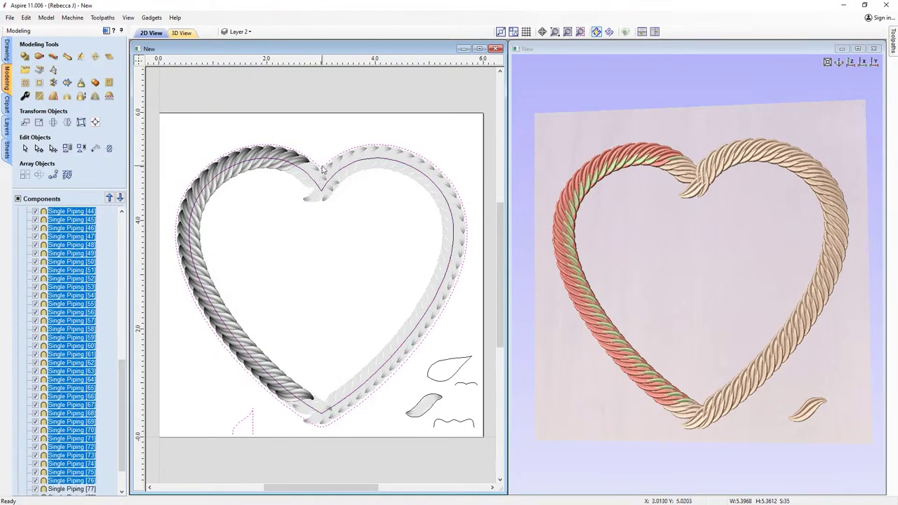
pyautogui.keyDown('shift'); pyautogui.click(296, 407); pyautogui.keyUp('shift')
pyautogui.keyDown('shift'); pyautogui.click(306, 419); pyautogui.keyUp('shift')
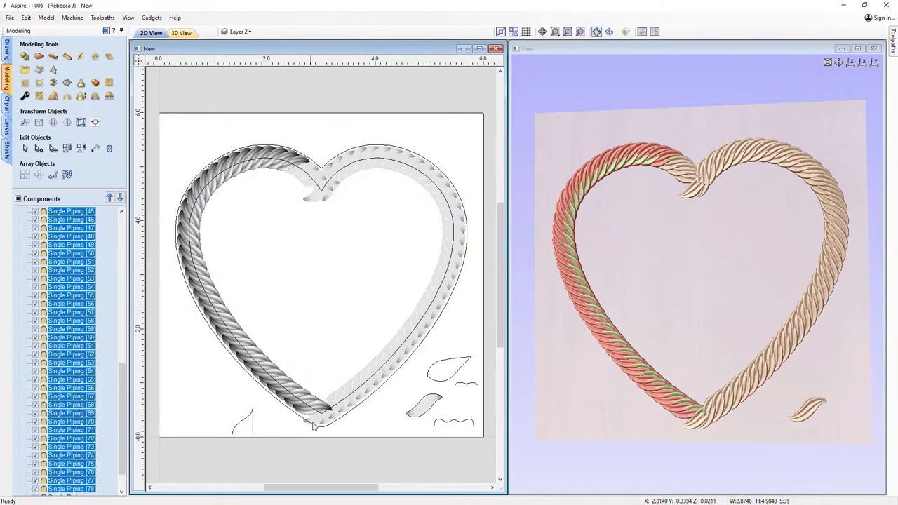
pyautogui.keyDown('shift'); pyautogui.click(314, 424); pyautogui.keyUp('shift')
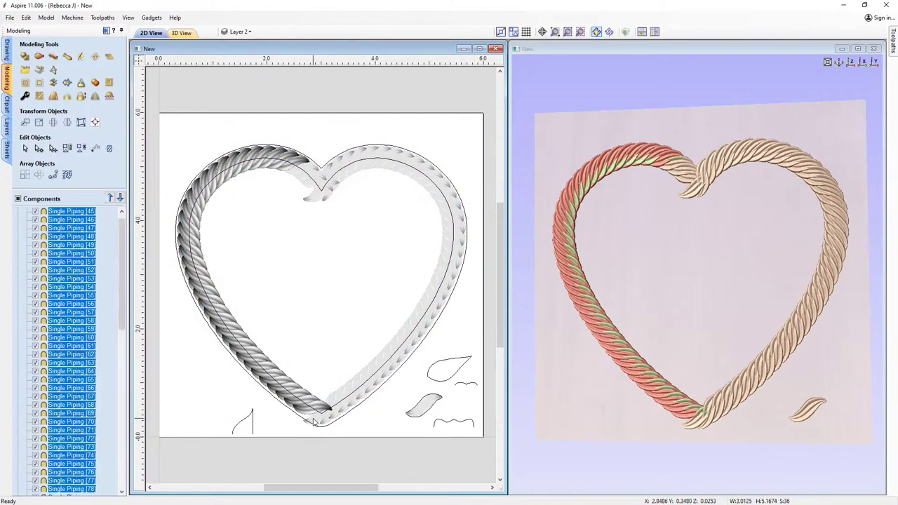
pyautogui.keyDown('shift'); pyautogui.click(298, 177); pyautogui.keyUp('shift')
pyautogui.keyDown('shift'); pyautogui.click(305, 182); pyautogui.keyUp('shift')
pyautogui.keyDown('shift'); pyautogui.click(311, 190); pyautogui.keyUp('shift')
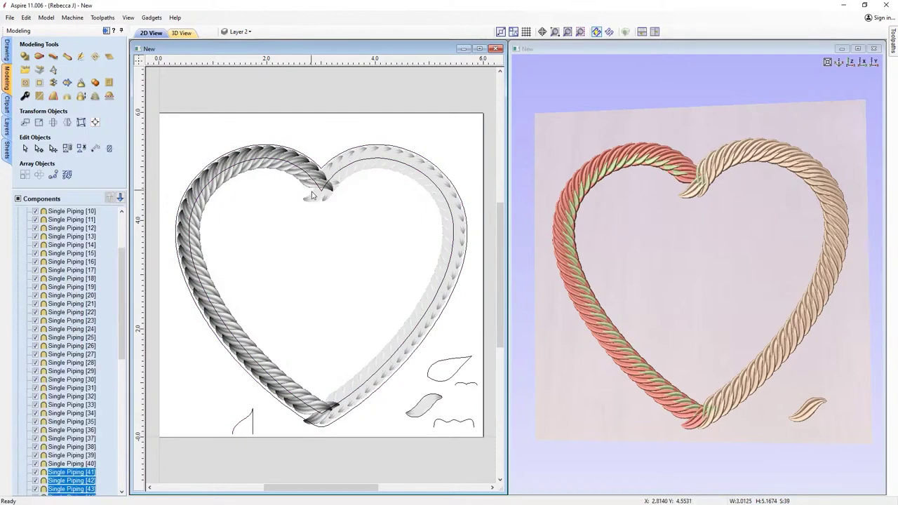
pyautogui.keyDown('shift'); pyautogui.click(315, 199); pyautogui.keyUp('shift')
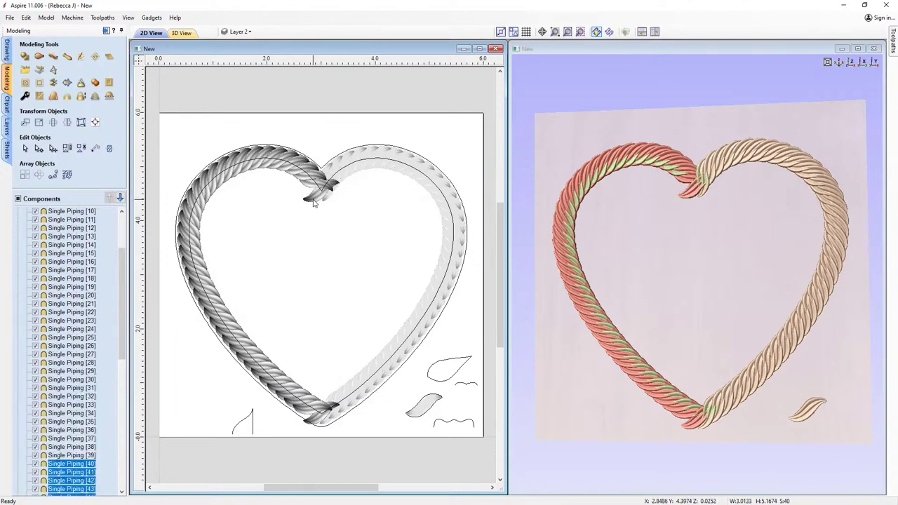
pyautogui.press('Delete')
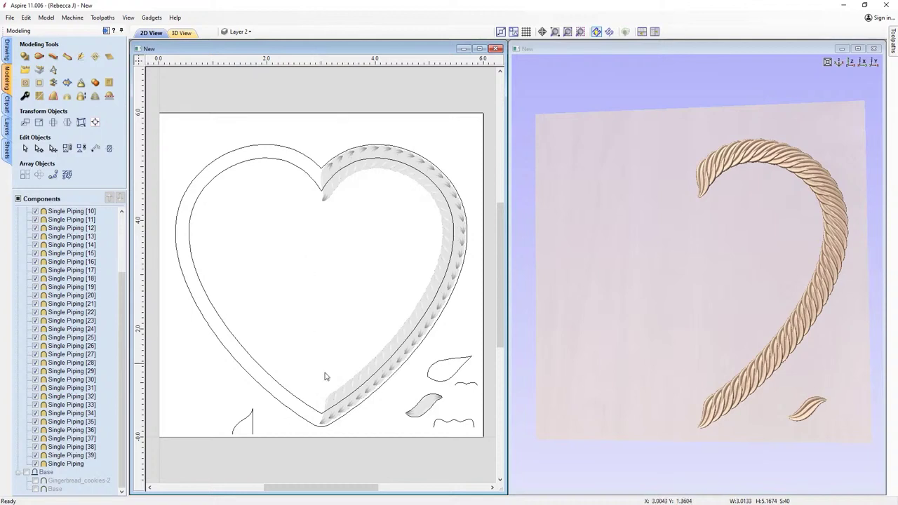
# - Group the remaining piping copies on the heart's right half, leaving the original Single Piping out of the group
pyautogui.click(92, 455)
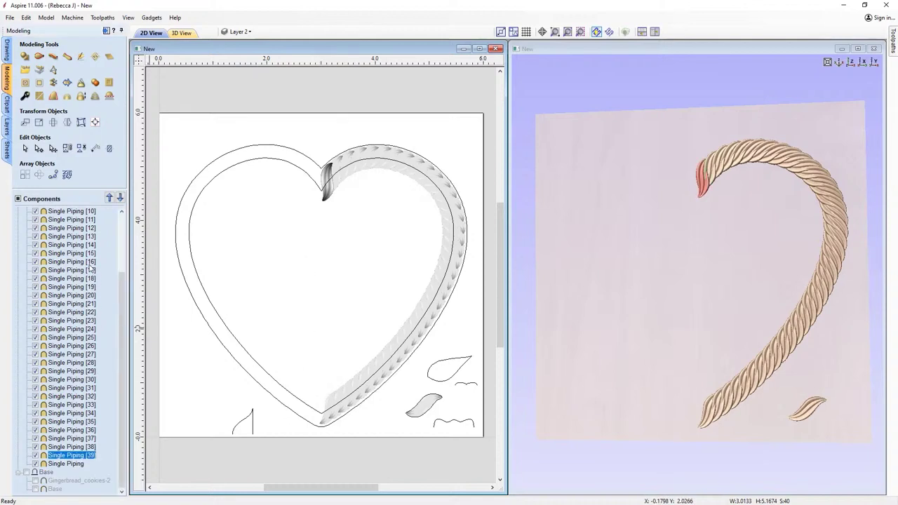
pyautogui.scroll(3, 89, 253)
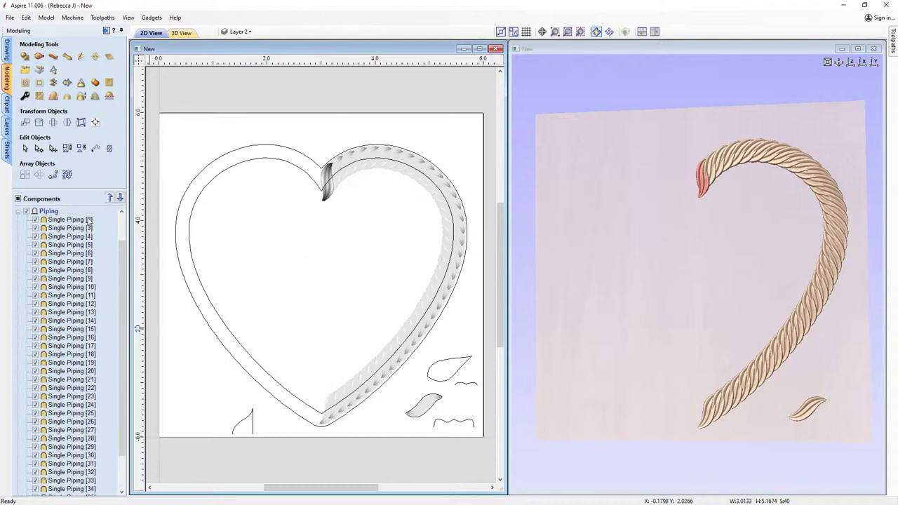
pyautogui.keyDown('shift'); pyautogui.click(90, 220); pyautogui.keyUp('shift')
pyautogui.rightClick(87, 219)
pyautogui.click(88, 261)
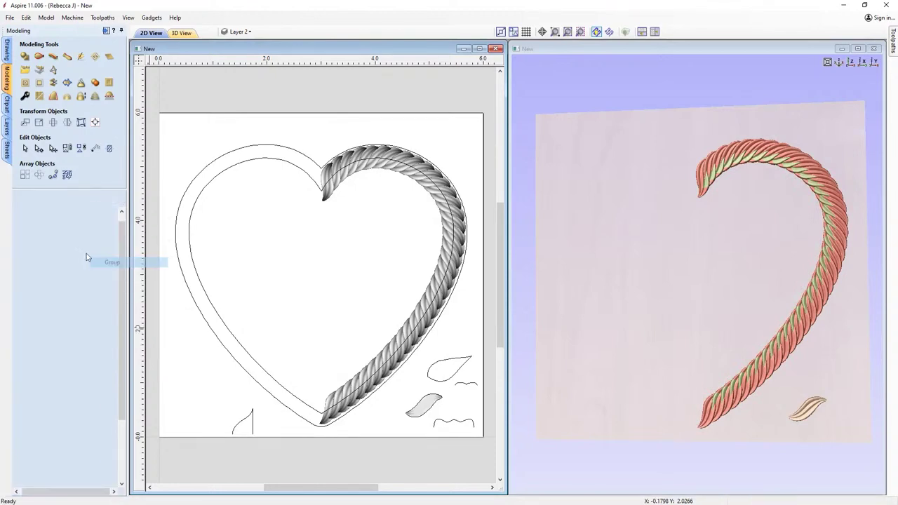
# - Create a mirrored copy of the grouped piping to form the heart's left half
pyautogui.click(327, 189)
pyautogui.hotkey('ctrl', 'm')
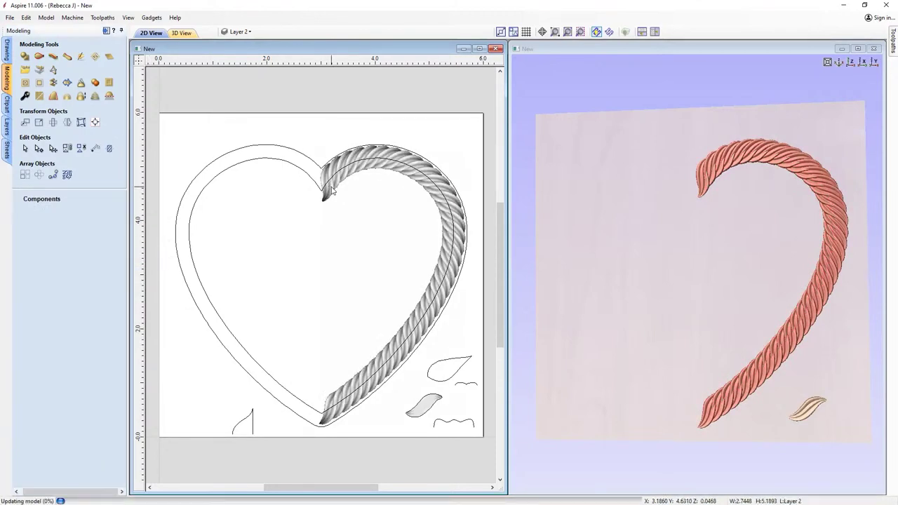
pyautogui.click(327, 242)
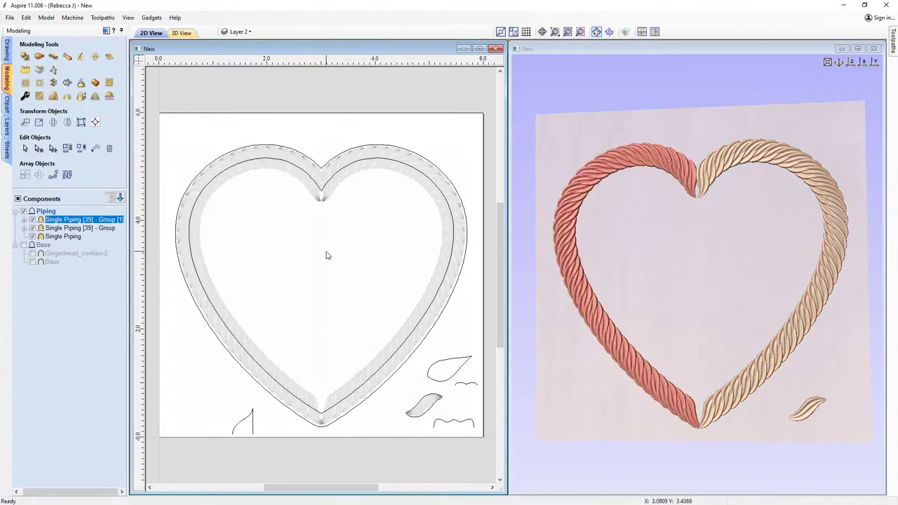
# - Place a copy of the Single Piping component at the heart's bottom tip and rotate it to a nearly upright angle
pyautogui.click(432, 403)
pyautogui.click(428, 404)
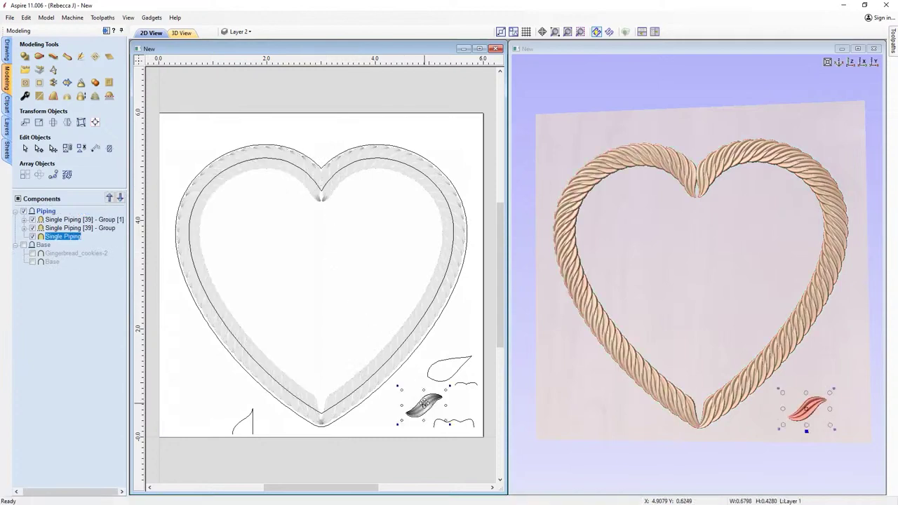
pyautogui.moveTo(426, 404); pyautogui.dragTo(328, 430)
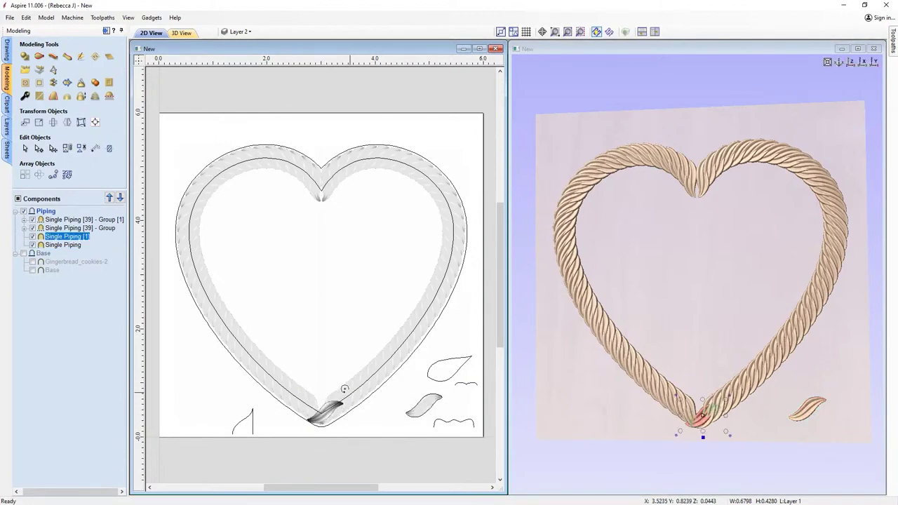
pyautogui.moveTo(344, 389); pyautogui.dragTo(325, 421)
# - Fit the bottom-tip piping piece into the gap at about 0.25 by 0.50 inches, and add a horizontally mirrored copy of it
pyautogui.scroll(3, 319, 439)
pyautogui.scroll(2, 319, 439)
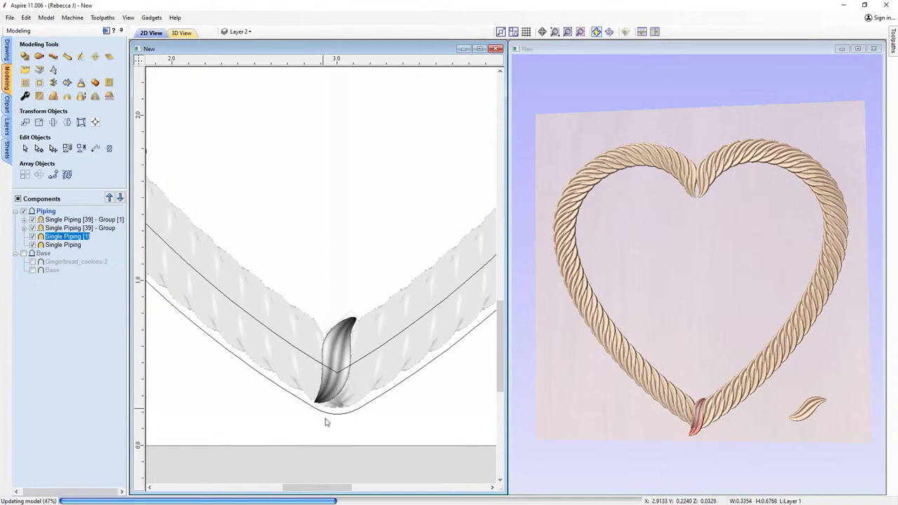
pyautogui.click(323, 416)
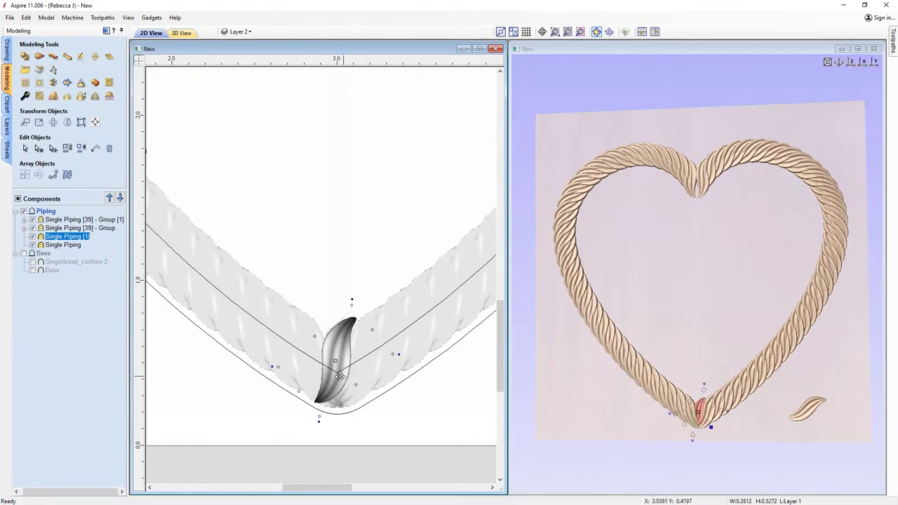
pyautogui.moveTo(345, 340); pyautogui.dragTo(348, 343)
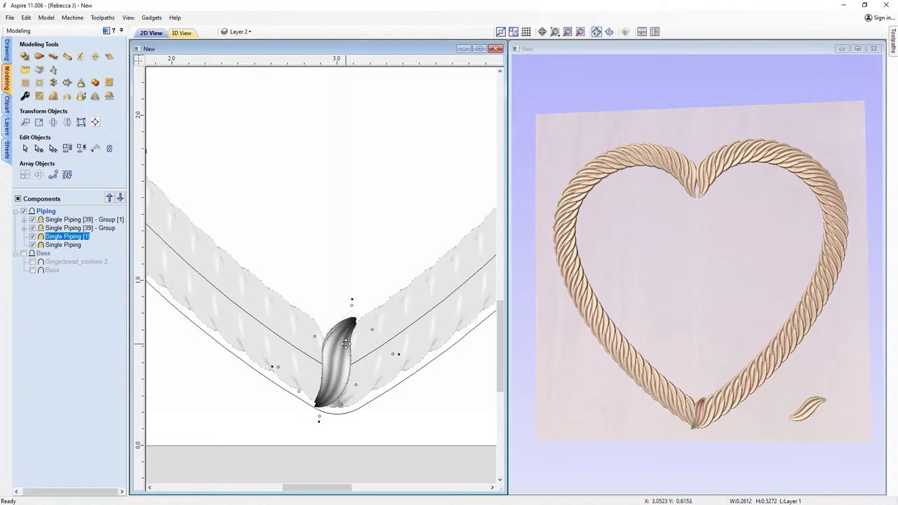
pyautogui.click(315, 421)
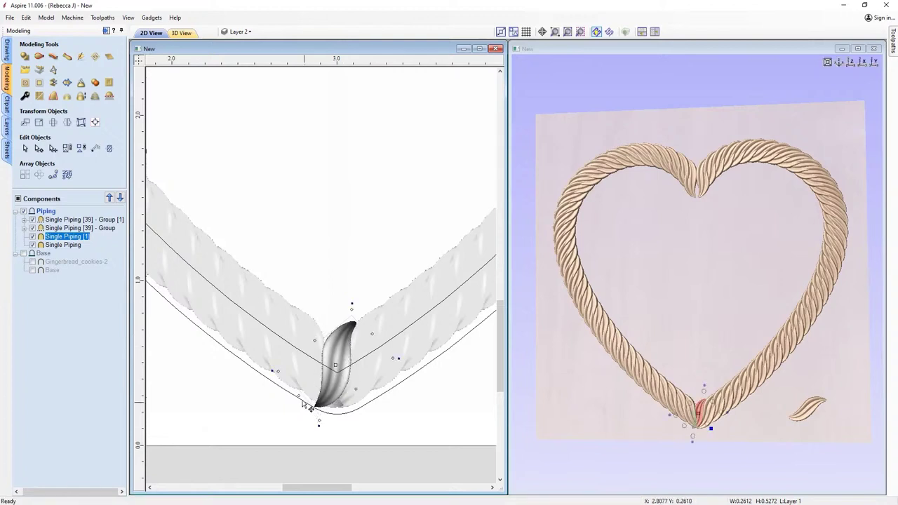
pyautogui.moveTo(320, 419); pyautogui.dragTo(339, 392)
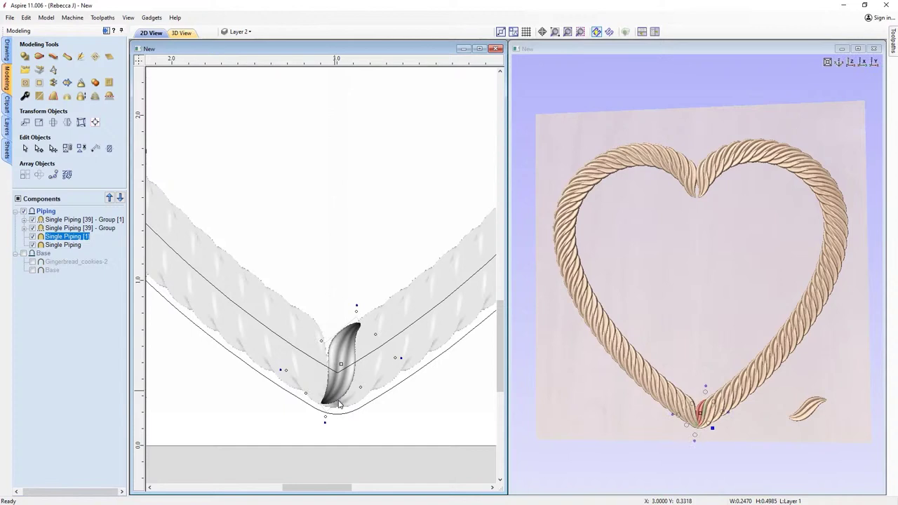
pyautogui.hotkey('ctrl', 'c')
pyautogui.hotkey('ctrl', 'v')
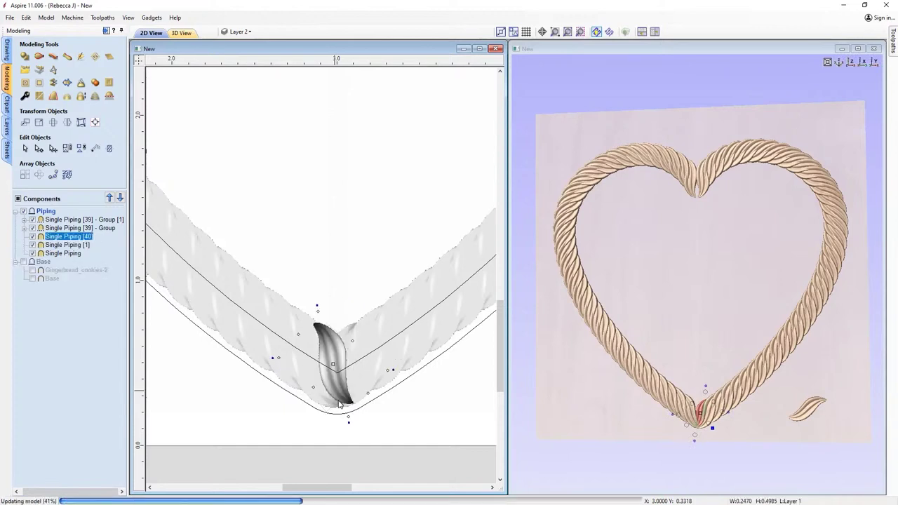